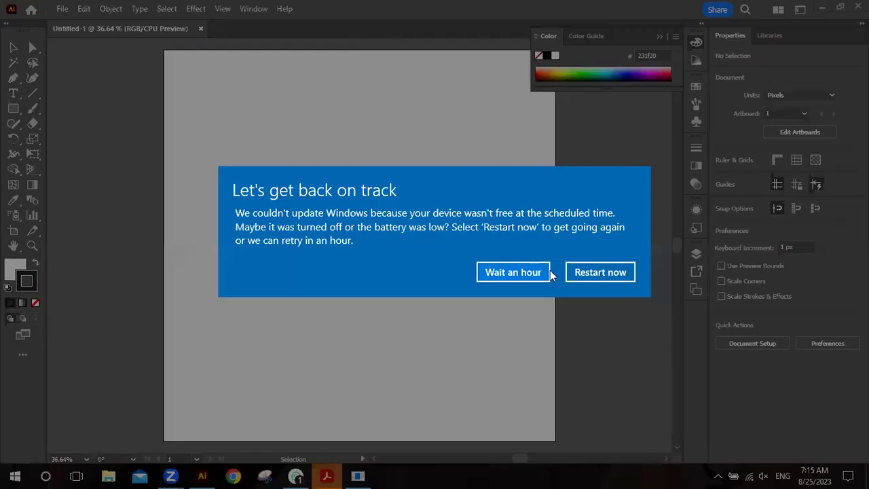
Postpone the pending Windows update restart by an hour.
{"action": "left_click", "coordinate": [512, 272]}
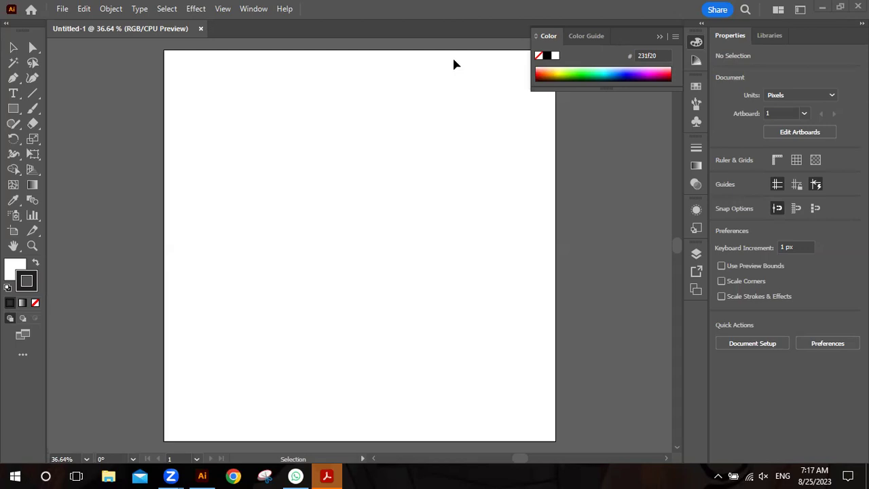
{"action": "left_click", "coordinate": [59, 9]}
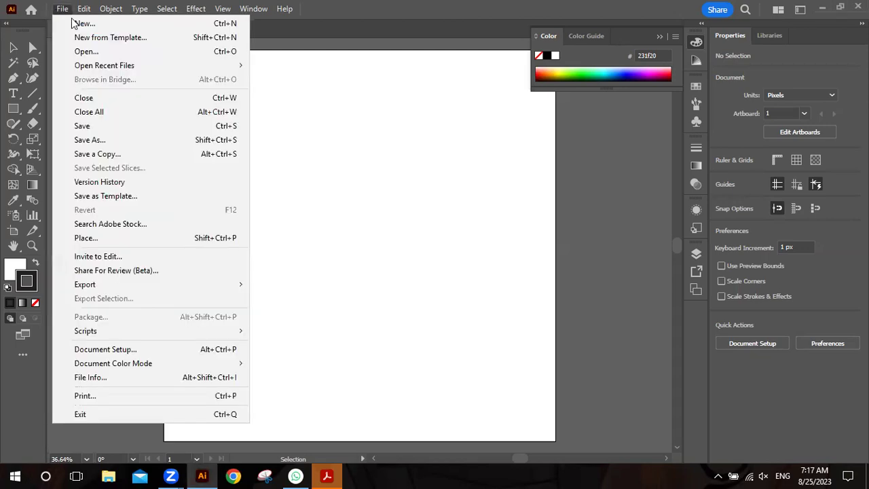
{"action": "left_click", "coordinate": [99, 50]}
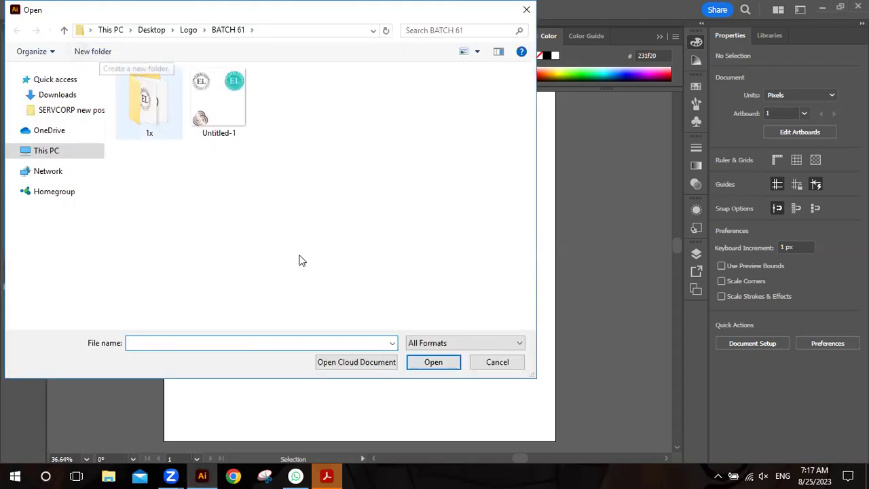
{"action": "left_click", "coordinate": [505, 370]}
{"action": "left_click", "coordinate": [62, 9]}
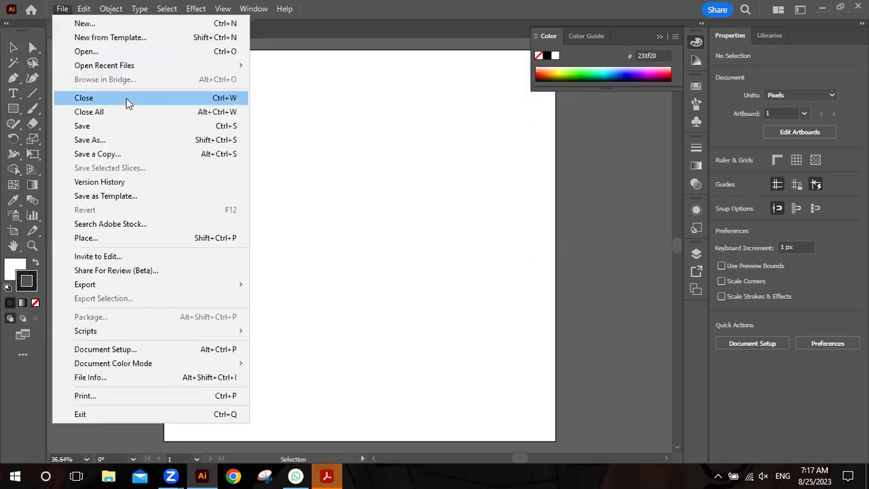
{"action": "left_click", "coordinate": [140, 9]}
Start a new document, look at the mobile and web presets, and return to the recent custom 1080 x 1080 px preset.
{"action": "left_click", "coordinate": [62, 9]}
{"action": "left_click", "coordinate": [91, 25]}
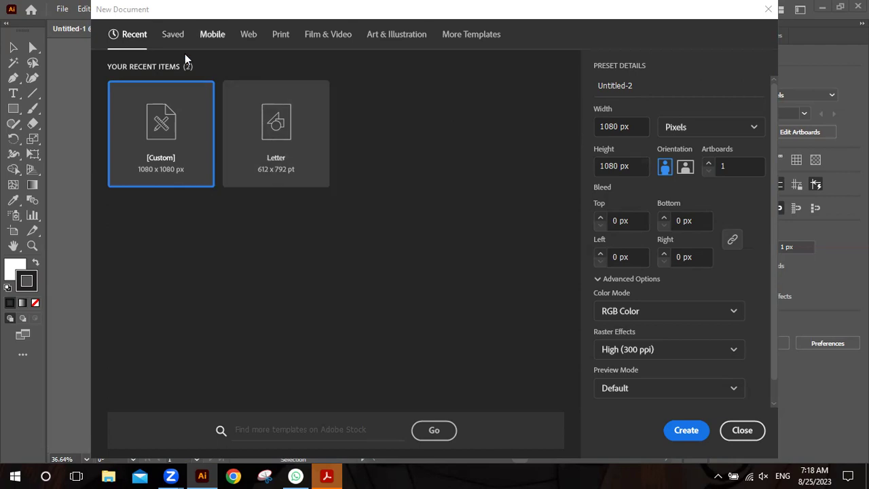
{"action": "left_click", "coordinate": [212, 34]}
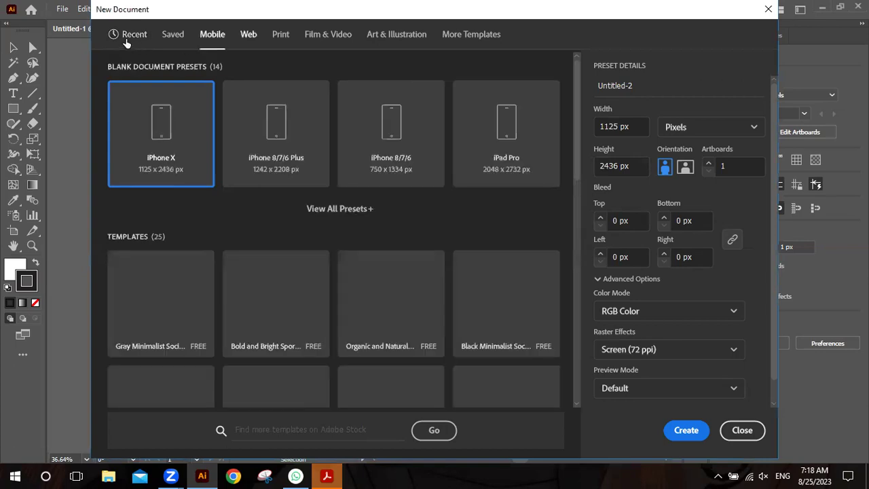
{"action": "key", "text": "Right"}
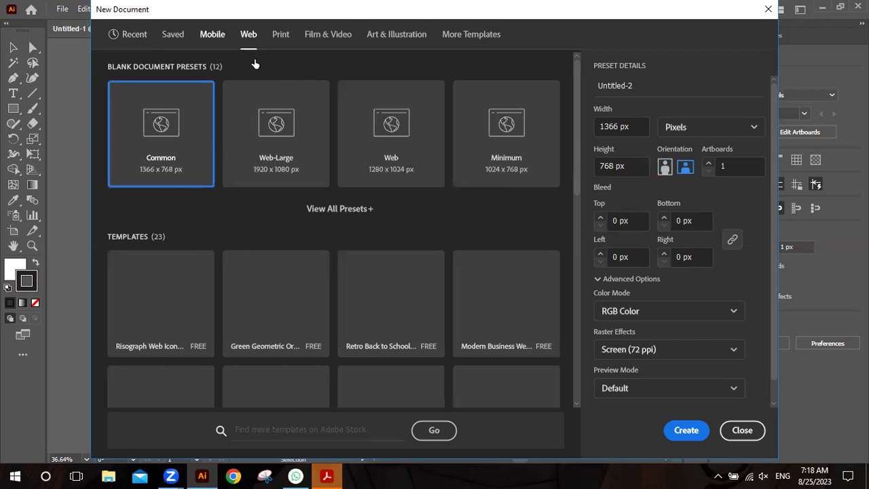
{"action": "key", "text": "Left"}
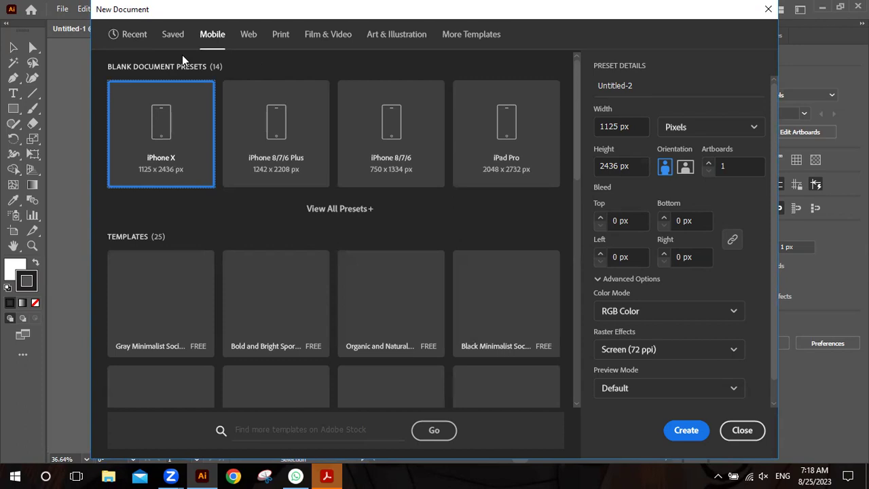
{"action": "left_click", "coordinate": [133, 39]}
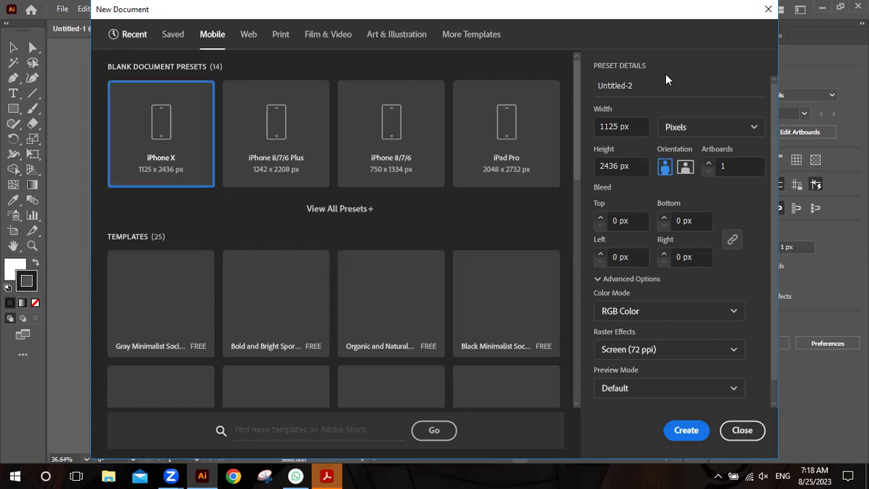
Name the new document Batch-62 and create it.
{"action": "left_click", "coordinate": [631, 85]}
{"action": "double_click", "coordinate": [625, 85]}
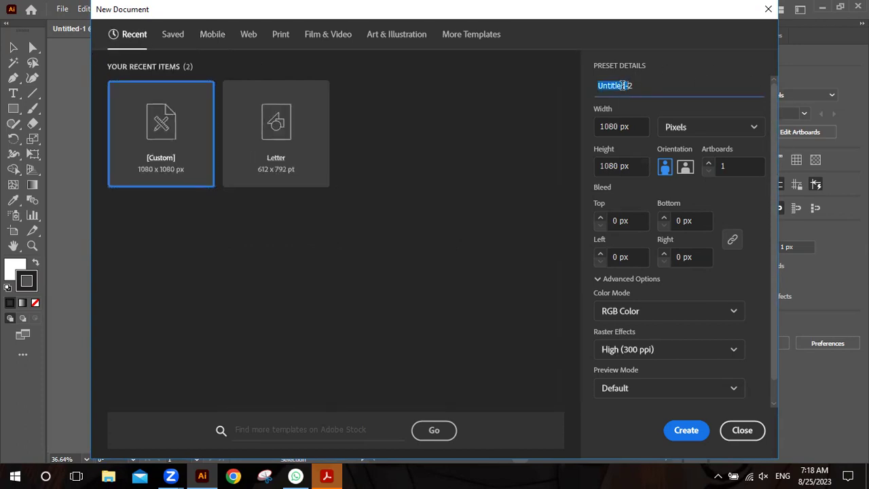
{"action": "left_click", "coordinate": [641, 86]}
{"action": "key", "text": "BackSpace"}
{"action": "key", "text": "BackSpace"}
{"action": "key", "text": "BackSpace"}
{"action": "key", "text": "BackSpace"}
{"action": "key", "text": "BackSpace"}
{"action": "key", "text": "BackSpace"}
{"action": "key", "text": "BackSpace"}
{"action": "key", "text": "BackSpace"}
{"action": "key", "text": "BackSpace"}
{"action": "key", "text": "BackSpace"}
{"action": "type", "text": "Btach"}
{"action": "key", "text": "BackSpace"}
{"action": "key", "text": "BackSpace"}
{"action": "key", "text": "BackSpace"}
{"action": "key", "text": "BackSpace"}
{"action": "type", "text": "atch-62"}
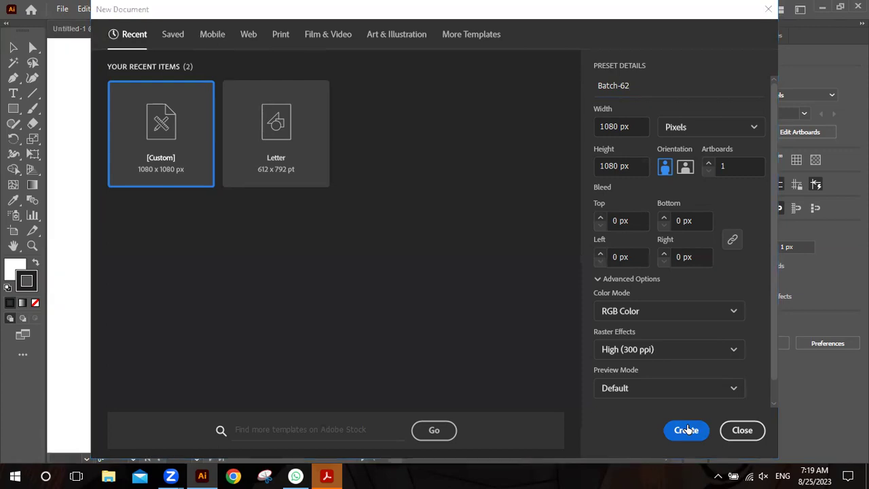
{"action": "left_click", "coordinate": [688, 429]}
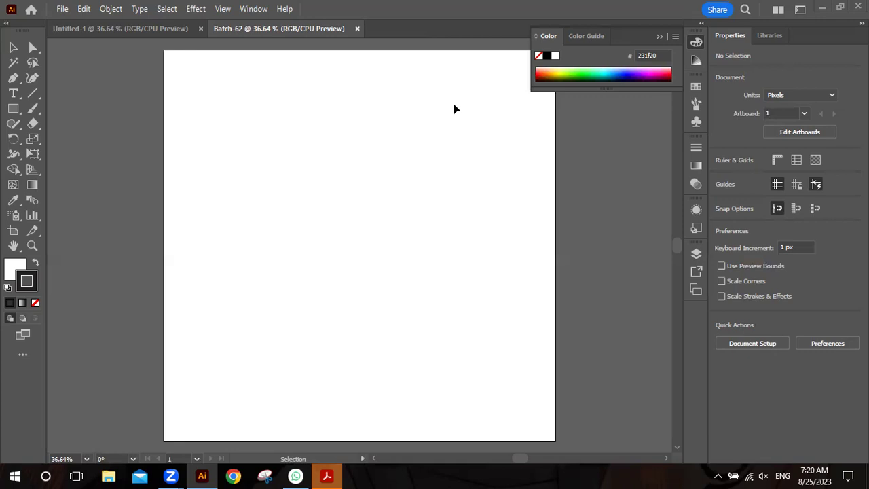
{"action": "left_click", "coordinate": [13, 109]}
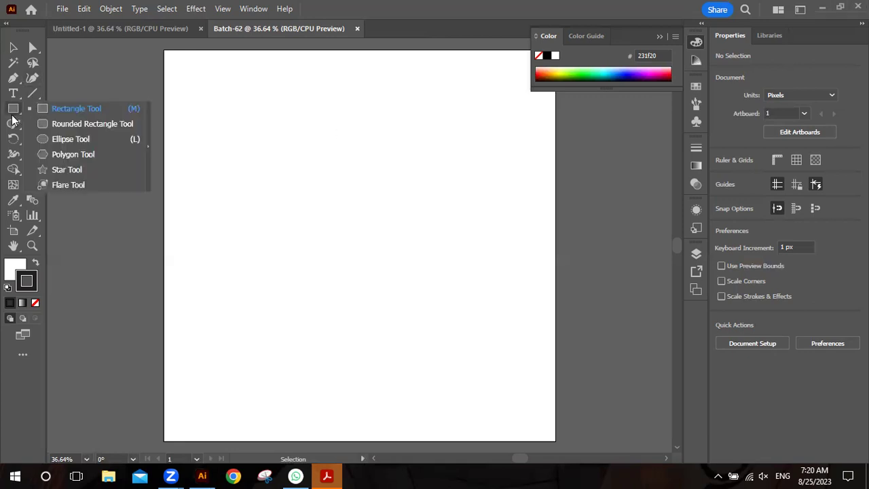
{"action": "left_click", "coordinate": [34, 49]}
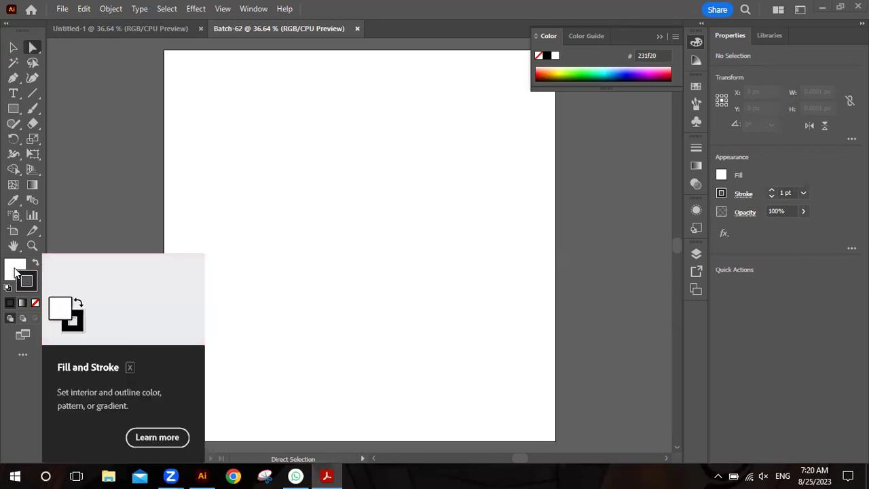
{"action": "left_click", "coordinate": [27, 284]}
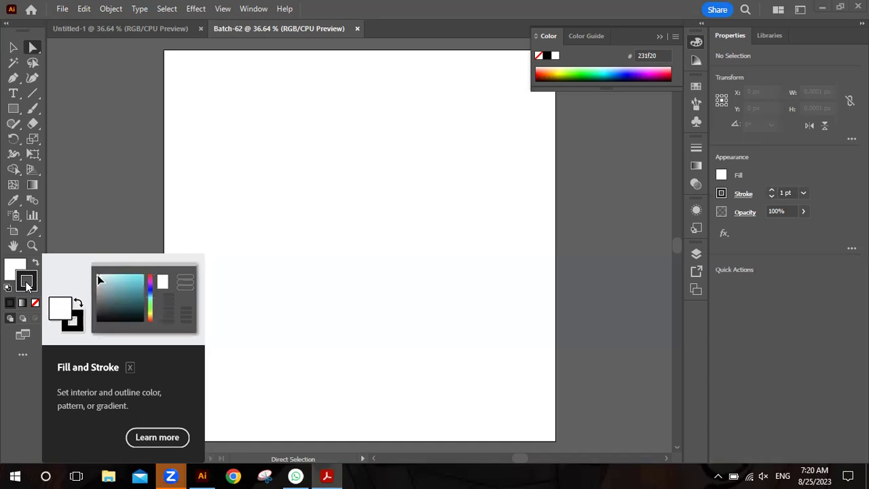
{"action": "left_click", "coordinate": [11, 269]}
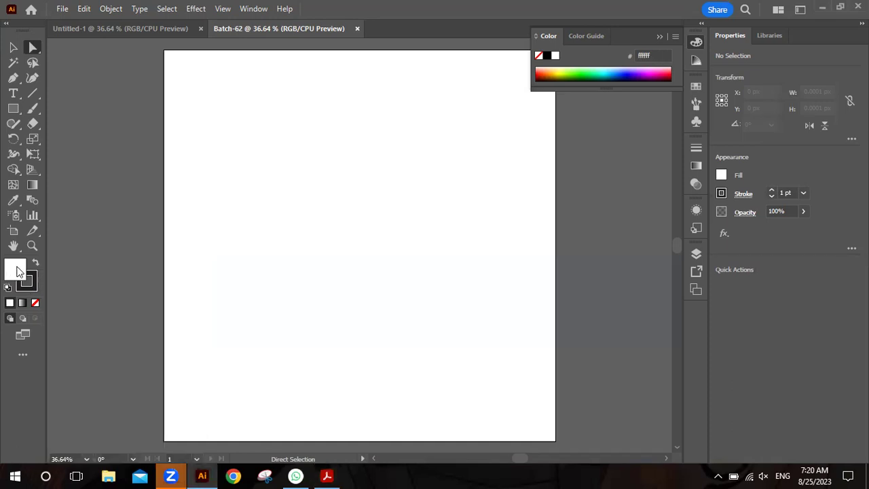
{"action": "mouse_move", "coordinate": [170, 476]}
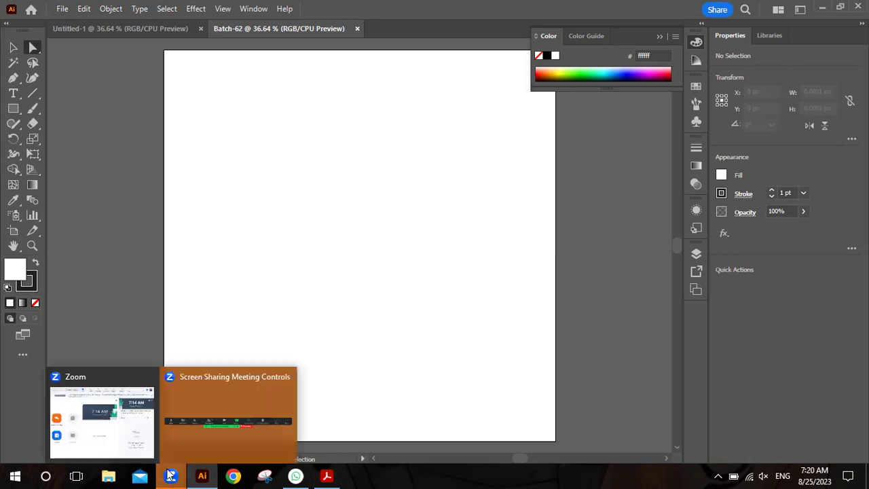
{"action": "left_click", "coordinate": [32, 281]}
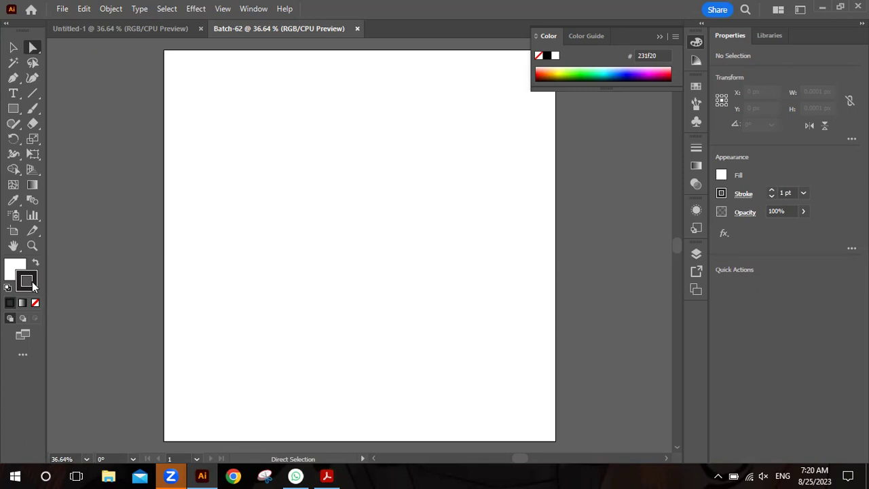
Draw a rectangle about 240 x 204 px in the artboard's upper-left area and fill it with muted red aa4848.
{"action": "left_click", "coordinate": [14, 110]}
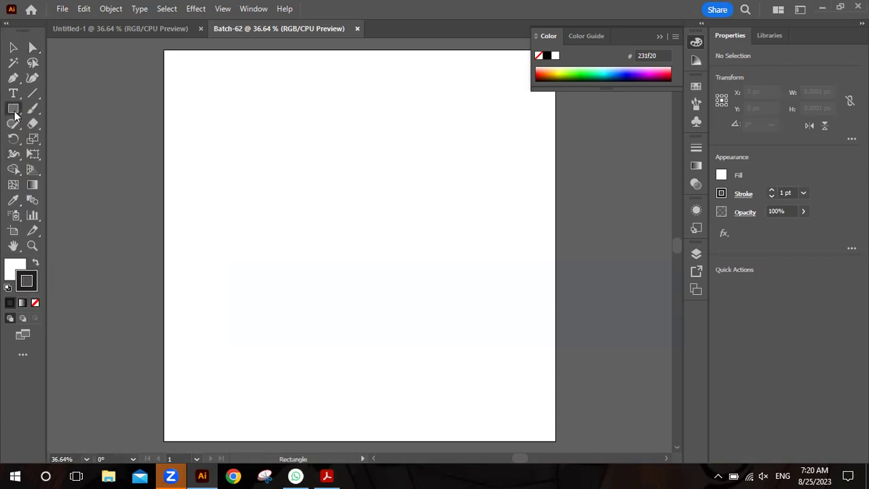
{"action": "left_click_drag", "start_coordinate": [231, 109], "coordinate": [319, 182]}
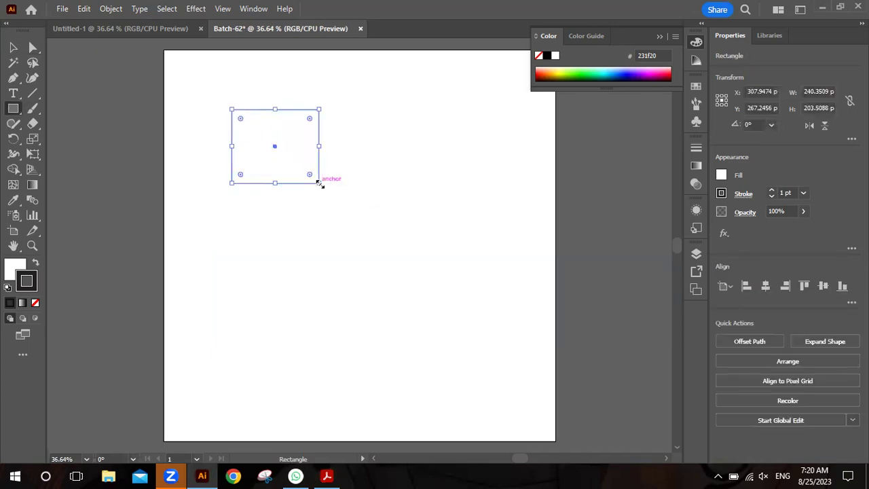
{"action": "double_click", "coordinate": [16, 266]}
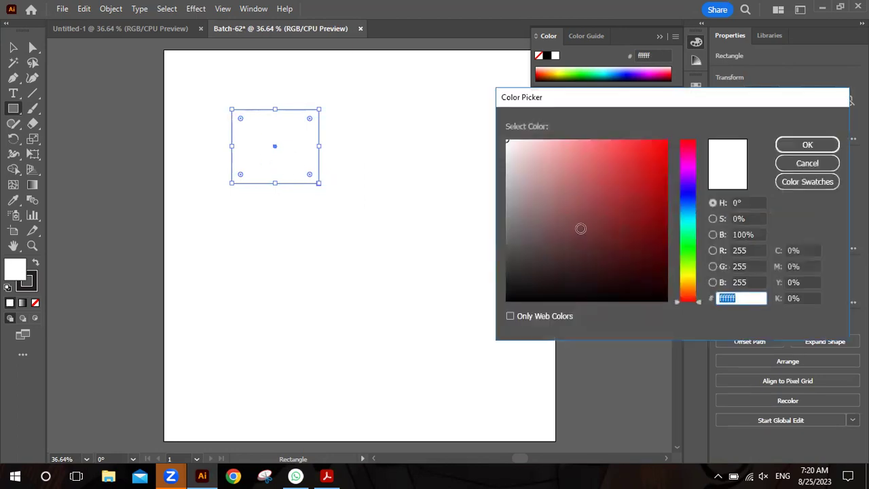
{"action": "left_click", "coordinate": [599, 192]}
{"action": "key", "text": "Return"}
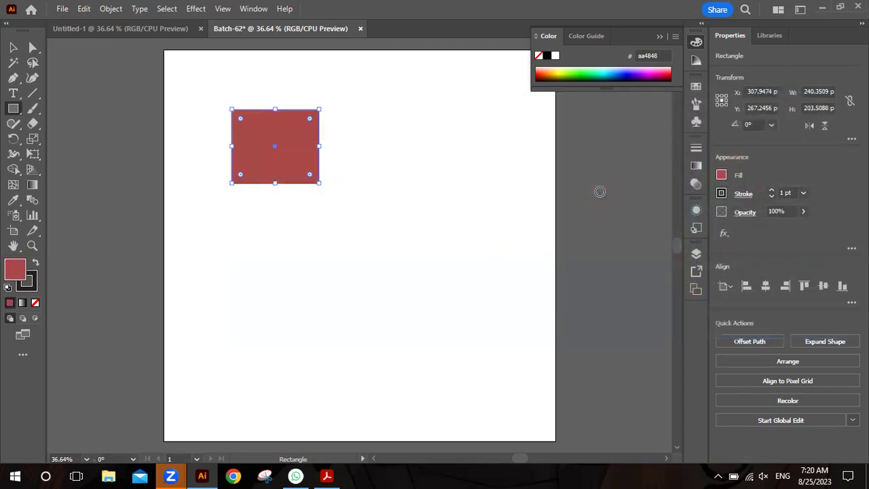
{"action": "left_click", "coordinate": [12, 47]}
{"action": "left_click", "coordinate": [286, 264]}
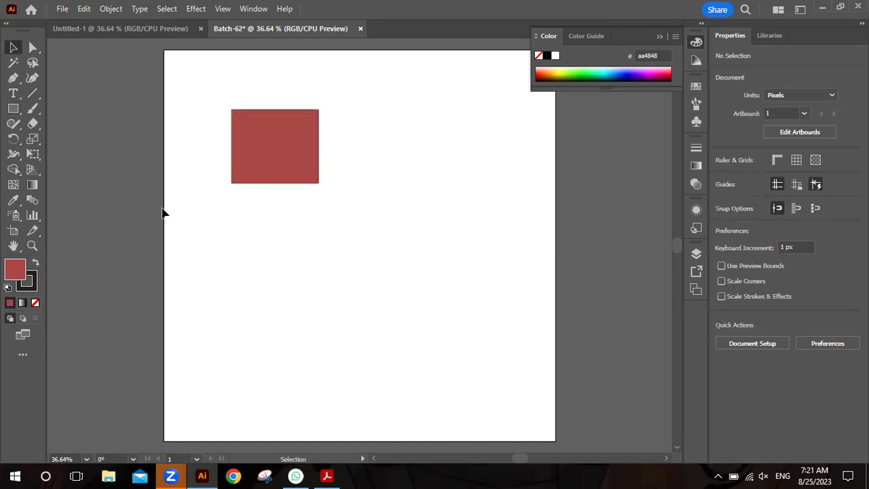
Set the red rectangle's stroke weight to 7 pt and deselect it.
{"action": "left_click", "coordinate": [264, 182]}
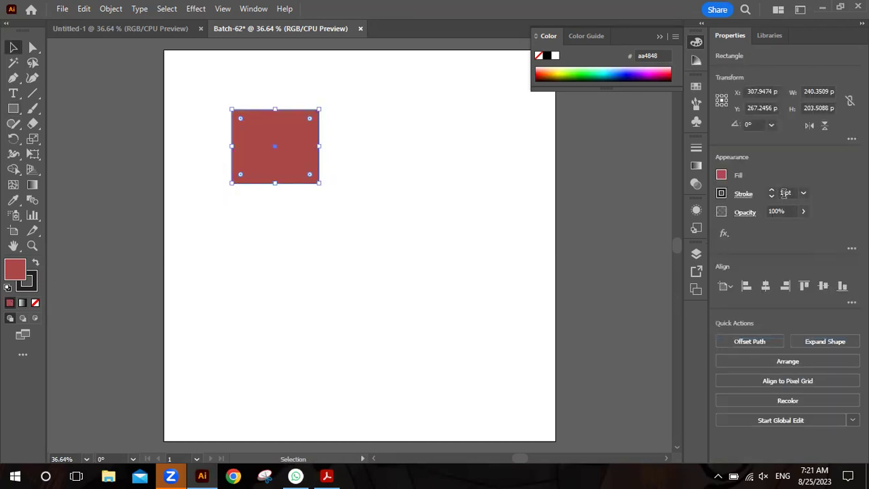
{"action": "left_click", "coordinate": [772, 192]}
{"action": "left_click", "coordinate": [772, 192]}
{"action": "left_click", "coordinate": [772, 192]}
{"action": "left_click", "coordinate": [772, 192]}
{"action": "left_click", "coordinate": [772, 192]}
{"action": "left_click", "coordinate": [772, 192]}
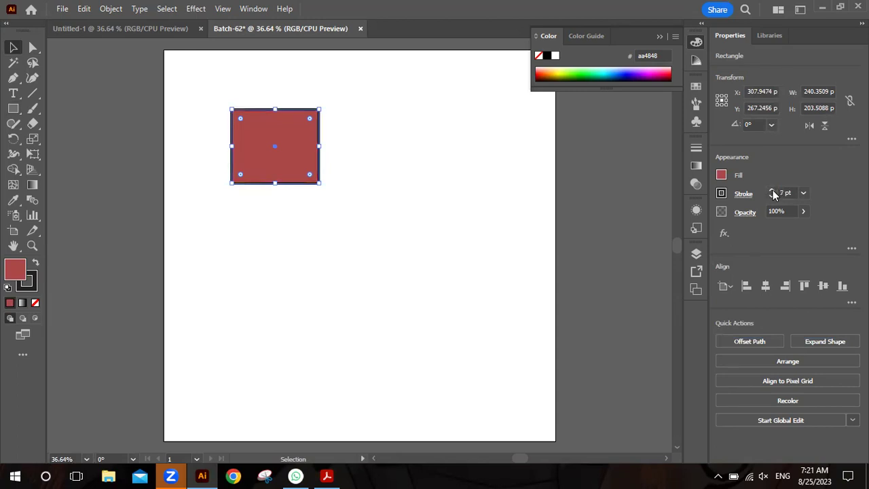
{"action": "left_click", "coordinate": [448, 183]}
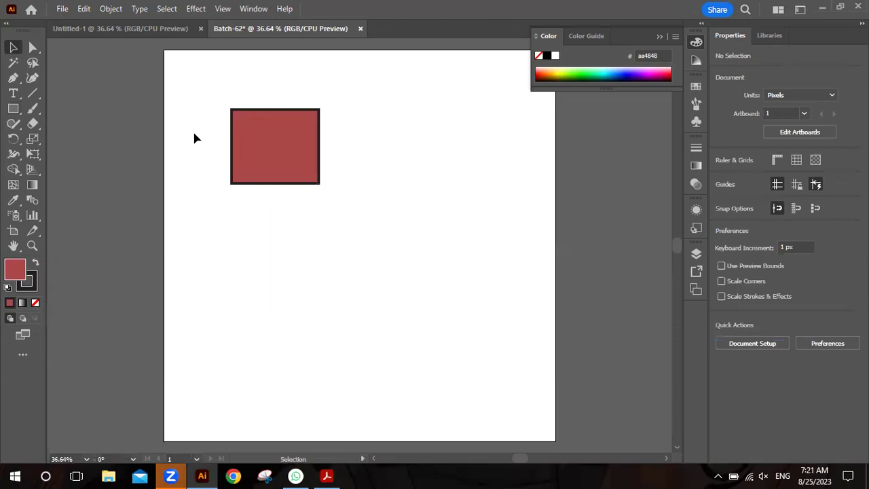
Delete the red rectangle and draw a new one about 242 x 214 px near the artboard's upper-left corner.
{"action": "left_click_drag", "start_coordinate": [195, 138], "coordinate": [258, 164]}
{"action": "key", "text": "Delete"}
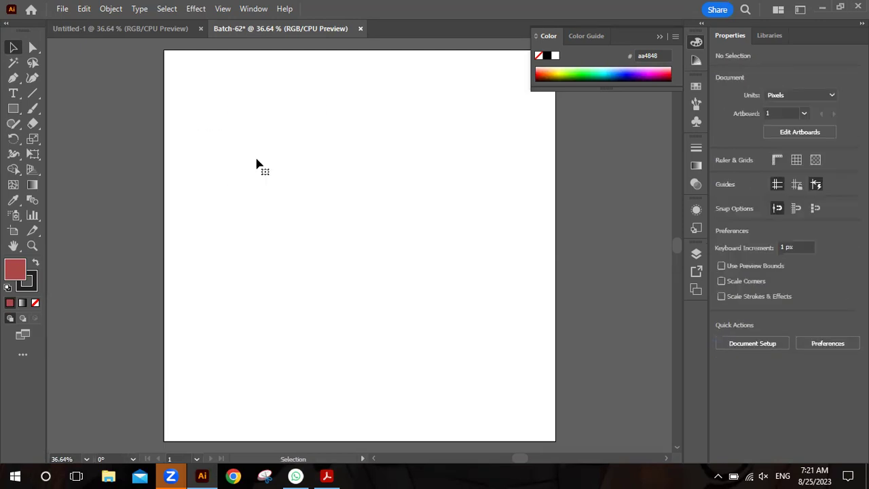
{"action": "left_click", "coordinate": [13, 109]}
{"action": "left_click", "coordinate": [60, 110]}
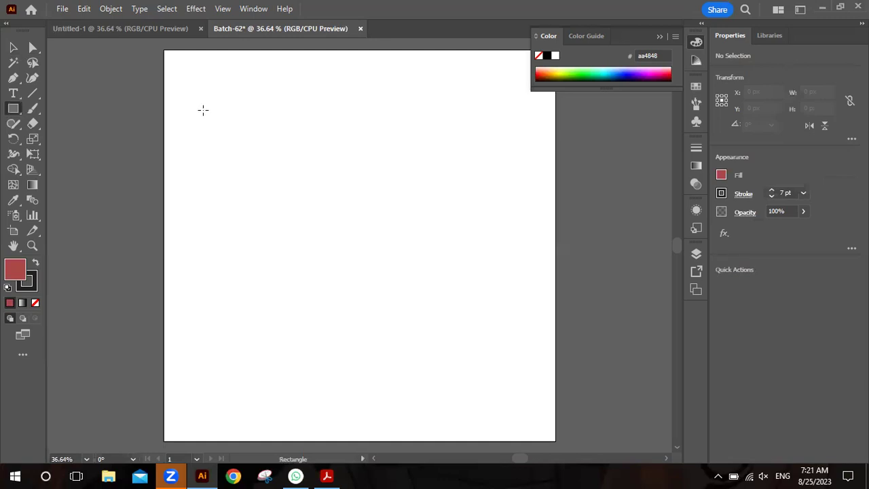
{"action": "left_click_drag", "start_coordinate": [203, 110], "coordinate": [291, 187]}
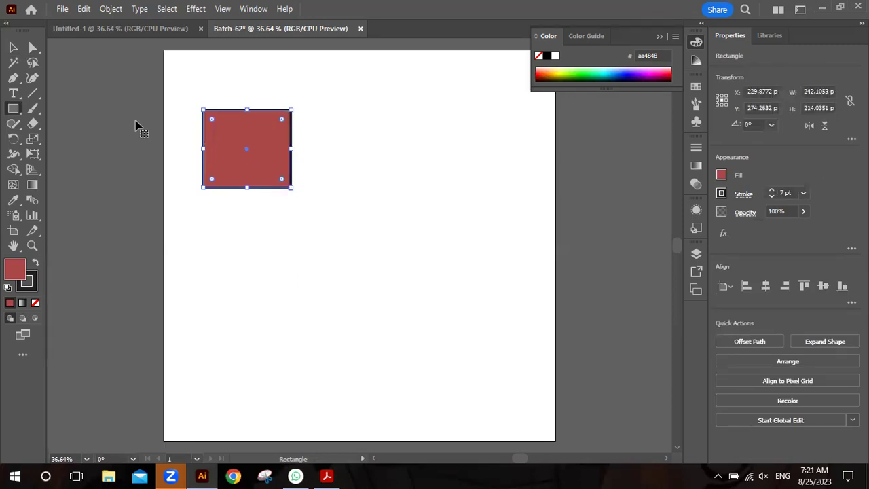
Create a second rectangle of exactly 300 x 300 px to the right of the first one.
{"action": "left_click", "coordinate": [315, 113]}
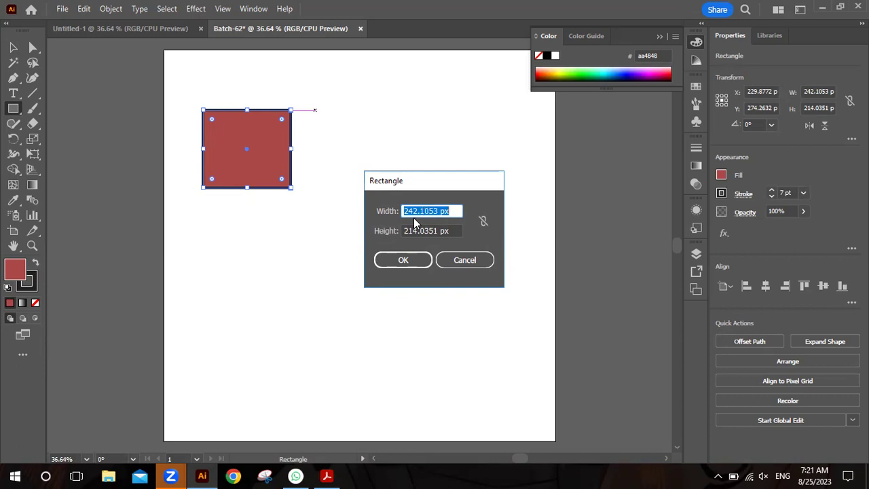
{"action": "type", "text": "300"}
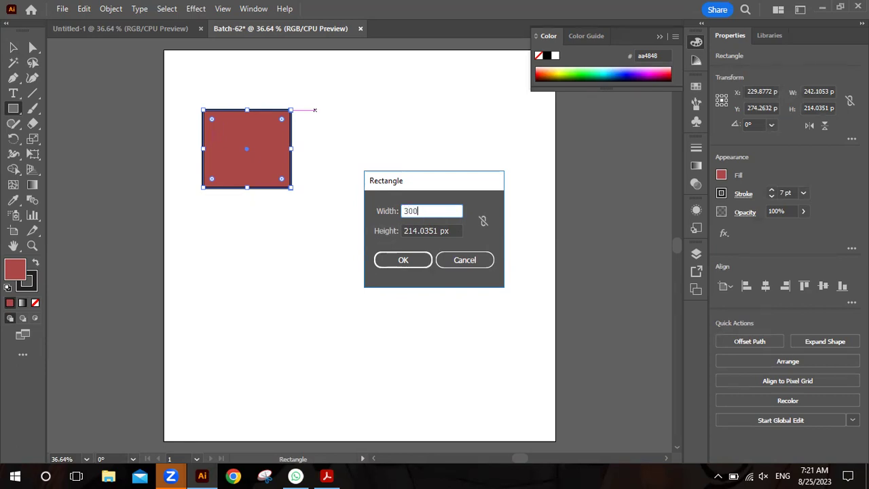
{"action": "left_click", "coordinate": [424, 231]}
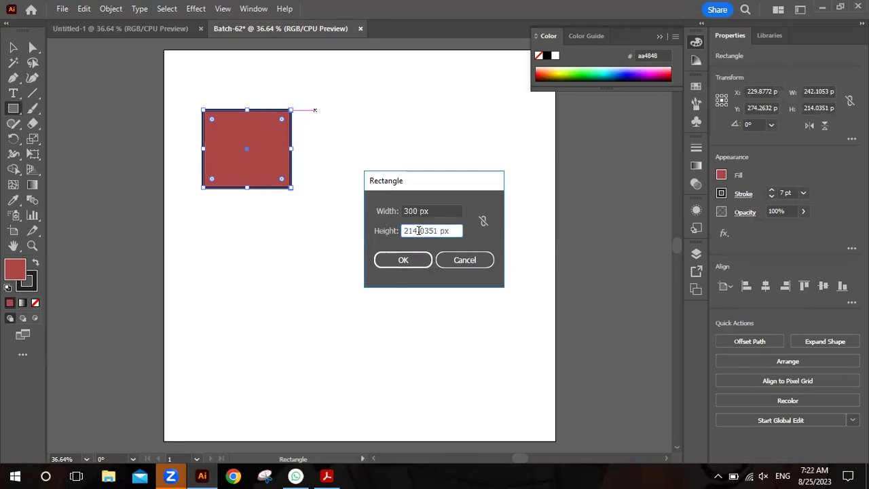
{"action": "double_click", "coordinate": [419, 231]}
{"action": "type", "text": "300"}
{"action": "key", "text": "Return"}
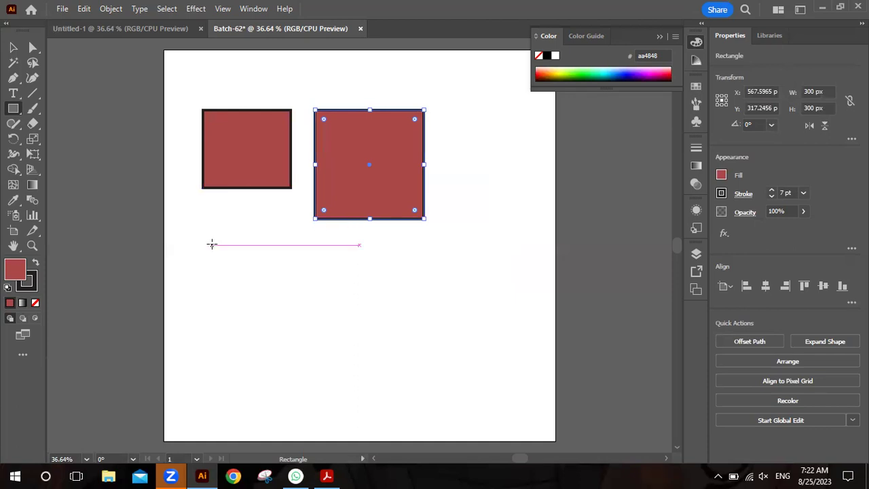
Draw a proportionally constrained square of about 189 px below the first rectangle.
{"action": "left_click_drag", "start_coordinate": [211, 245], "coordinate": [290, 303]}
{"action": "key", "text": "shift"}
{"action": "left_click_drag", "start_coordinate": [331, 352], "coordinate": [280, 313]}
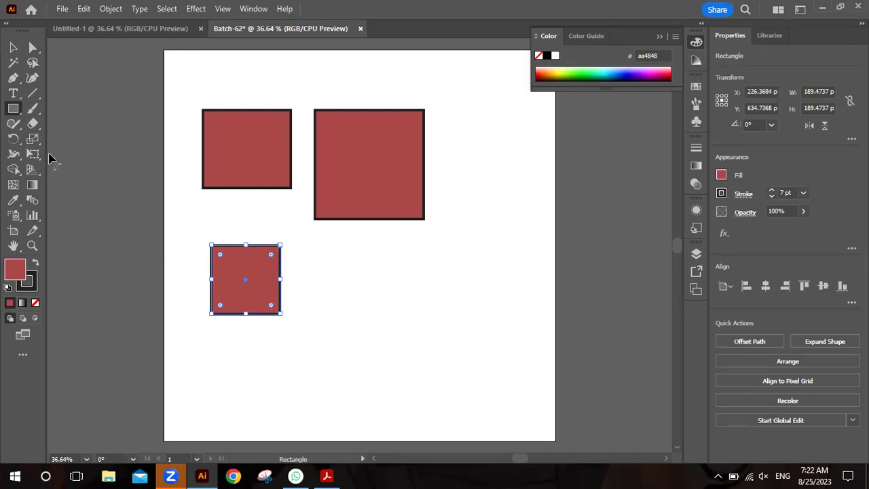
{"action": "left_click", "coordinate": [12, 49]}
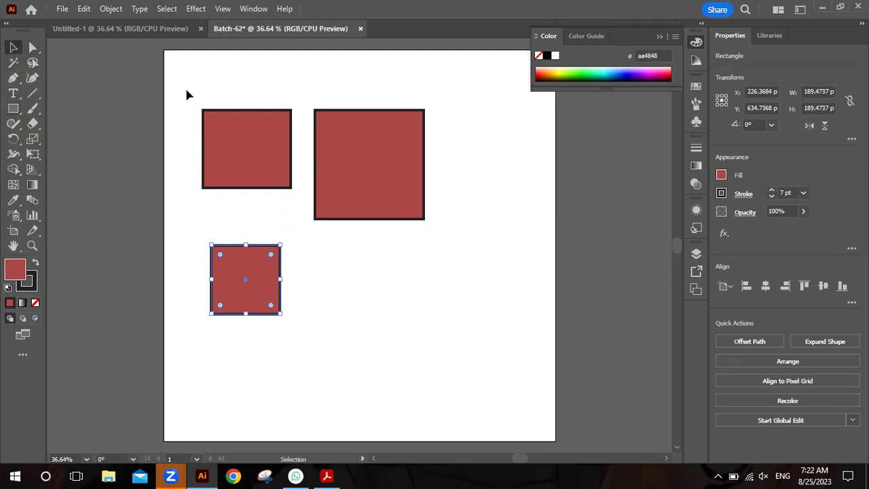
Select the three existing red rectangles together and delete them from the artboard.
{"action": "left_click_drag", "start_coordinate": [188, 94], "coordinate": [401, 350]}
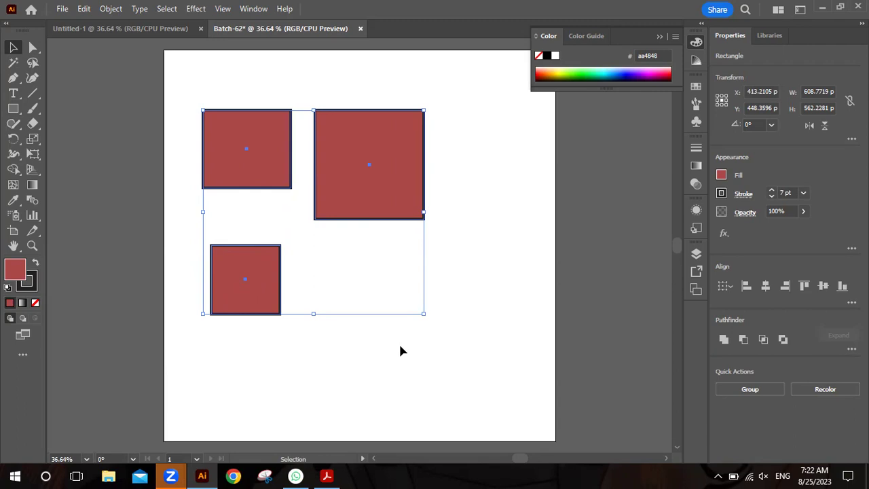
{"action": "key", "text": "Return"}
{"action": "left_click", "coordinate": [497, 334]}
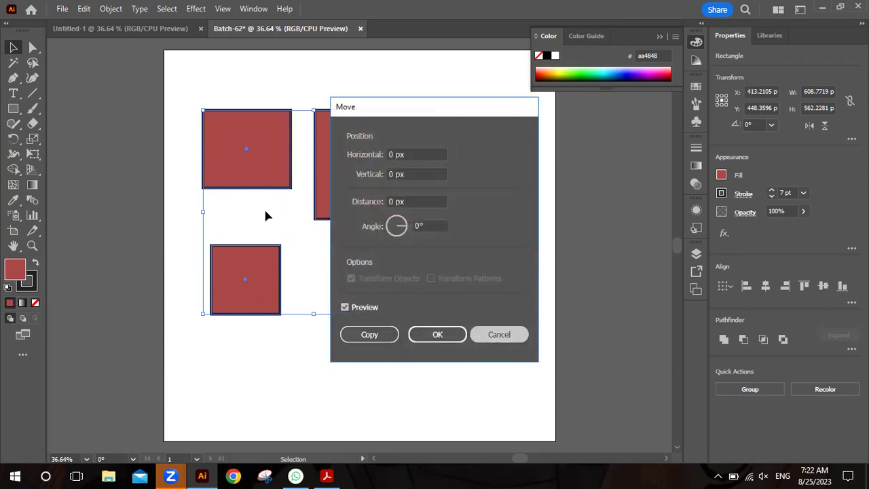
{"action": "key", "text": "Delete"}
Draw a proportionally constrained square of about 265 px near the artboard's upper-left corner.
{"action": "left_click_drag", "start_coordinate": [13, 109], "coordinate": [55, 110]}
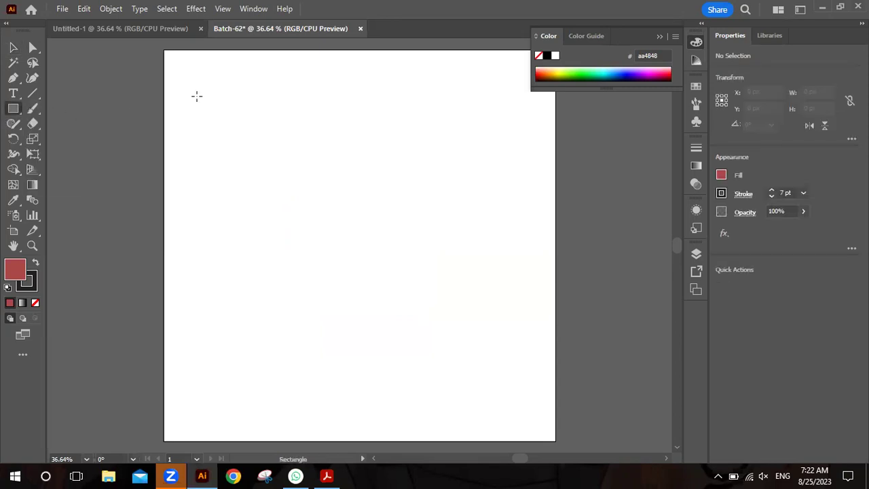
{"action": "left_click_drag", "start_coordinate": [192, 96], "coordinate": [290, 164]}
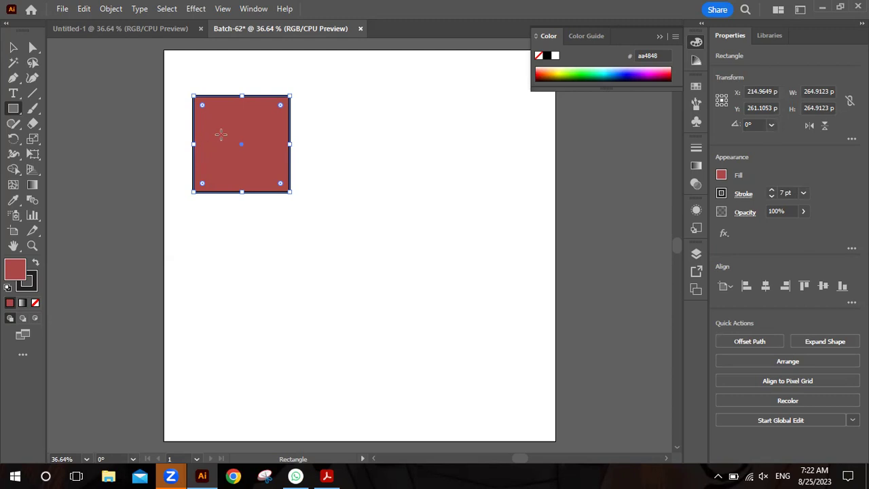
{"action": "left_click", "coordinate": [13, 48]}
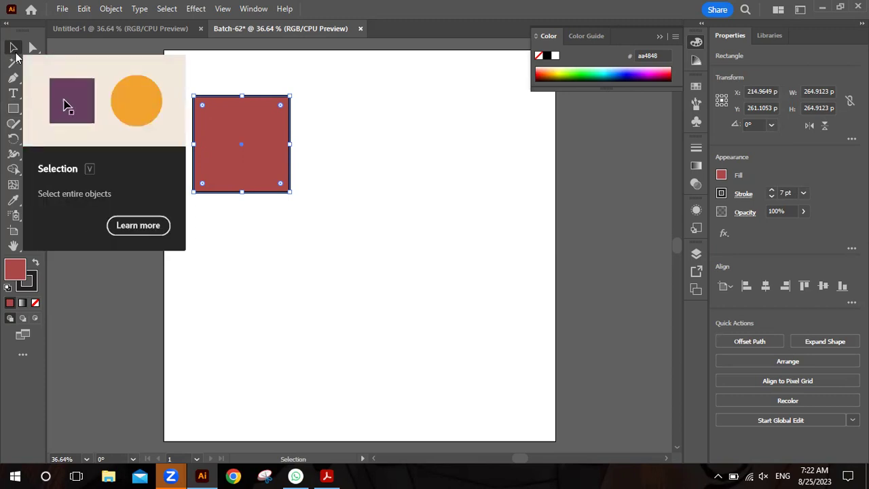
Try removing the fill from the red square and undo the change.
{"action": "key", "text": "ctrl+equal"}
{"action": "key", "text": "ctrl+equal"}
{"action": "key", "text": "h"}
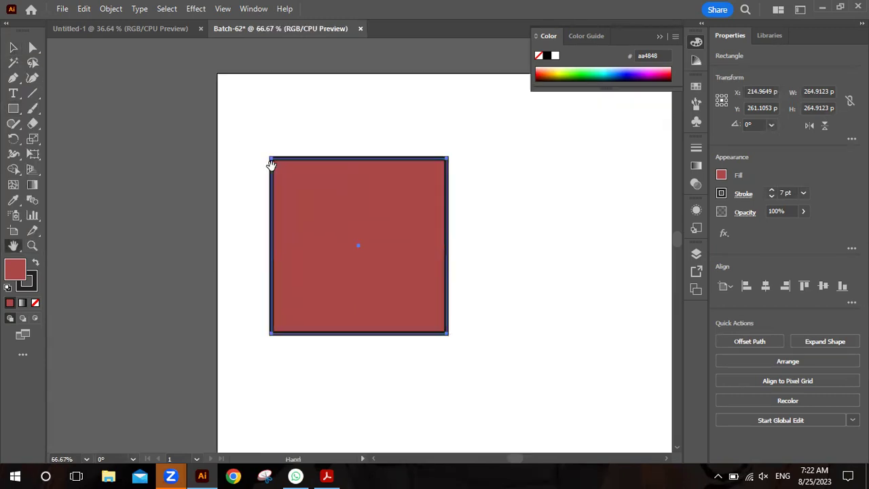
{"action": "left_click_drag", "start_coordinate": [407, 198], "coordinate": [306, 161]}
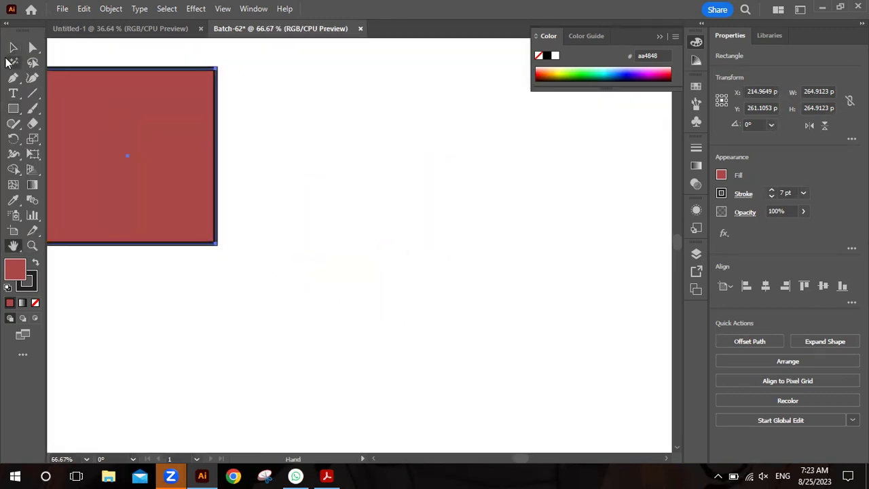
{"action": "key", "text": "m"}
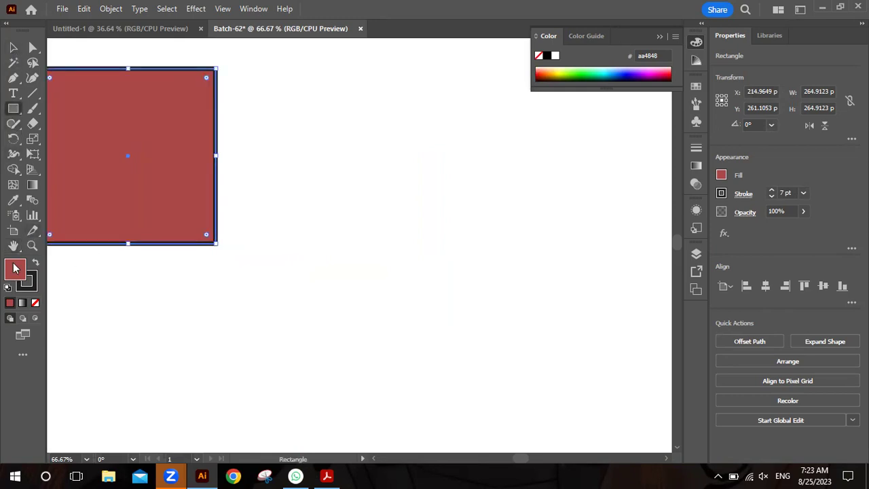
{"action": "left_click", "coordinate": [36, 305]}
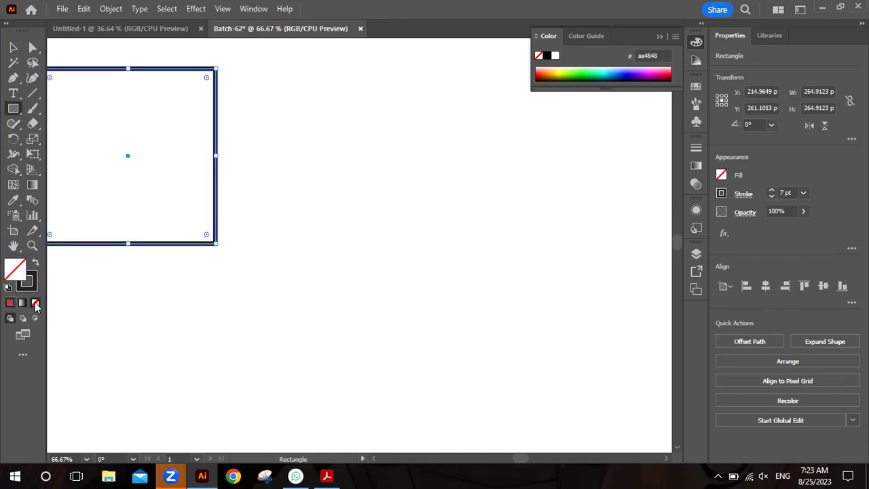
{"action": "key", "text": "ctrl+z"}
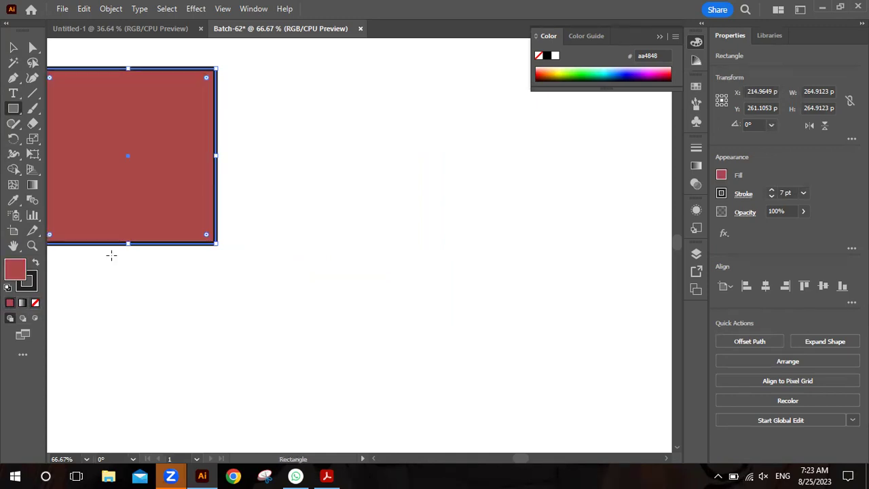
Draw a second square of about 265 px to the right of the first and set its fill to None.
{"action": "left_click", "coordinate": [13, 48]}
{"action": "left_click", "coordinate": [324, 184]}
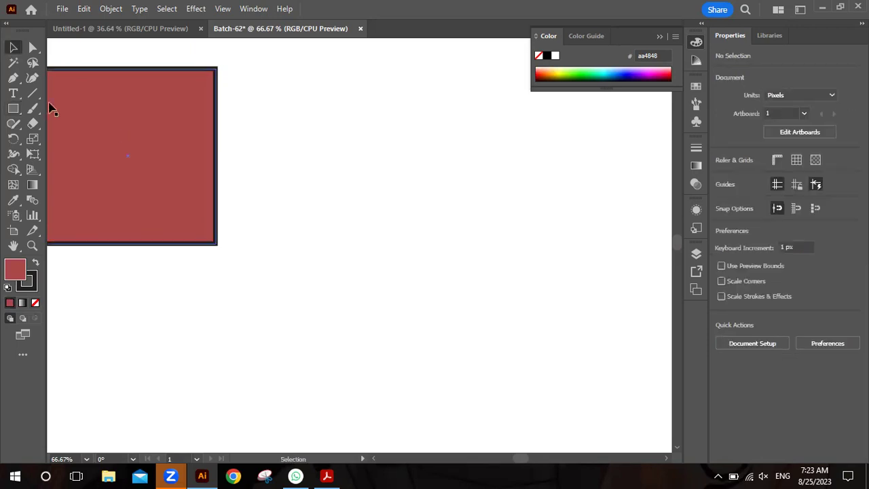
{"action": "left_click", "coordinate": [13, 108]}
{"action": "left_click_drag", "start_coordinate": [235, 68], "coordinate": [405, 244]}
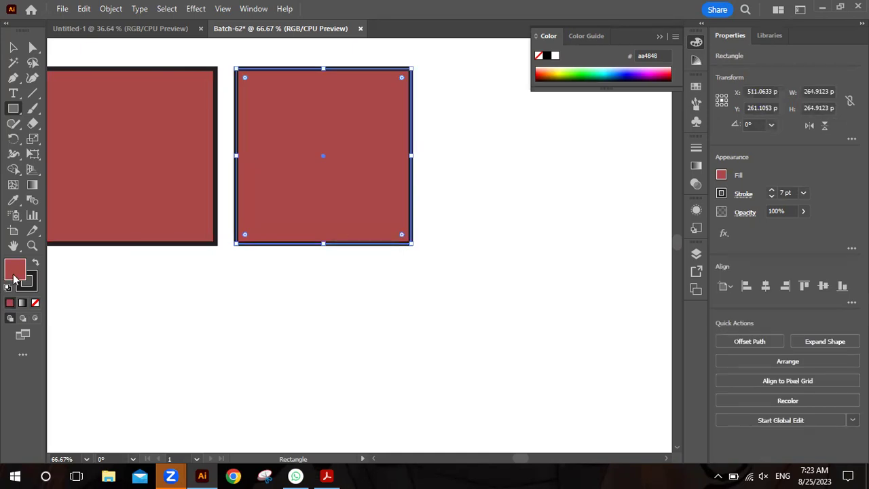
{"action": "left_click", "coordinate": [35, 303]}
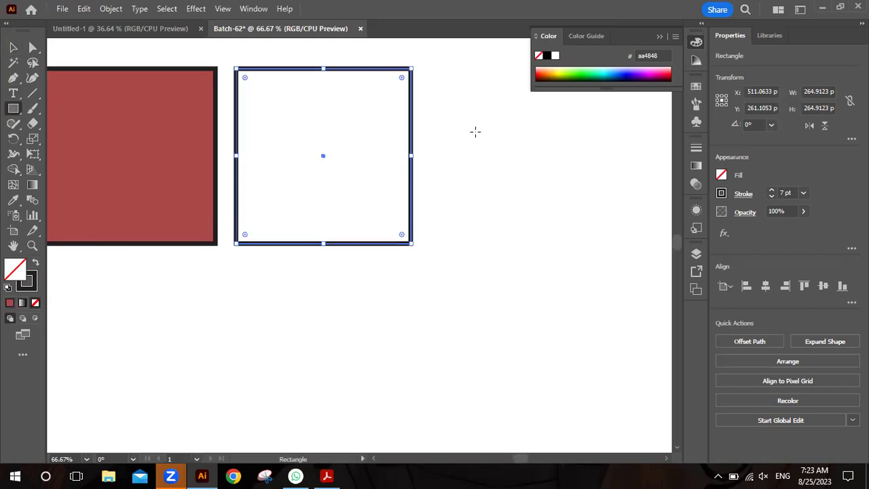
Draw a third square of about 270 px to the right of the second, with a red fill and no stroke, and deselect it.
{"action": "left_click_drag", "start_coordinate": [427, 67], "coordinate": [605, 205]}
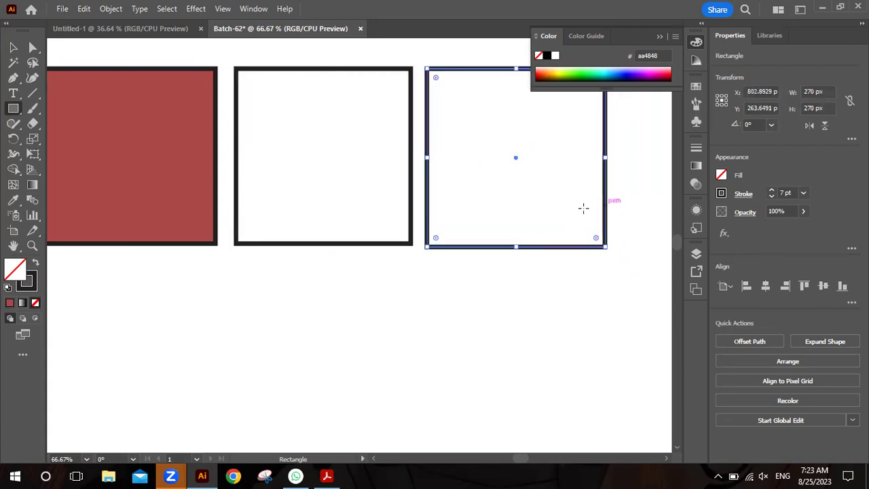
{"action": "left_click", "coordinate": [10, 304]}
{"action": "left_click", "coordinate": [29, 284]}
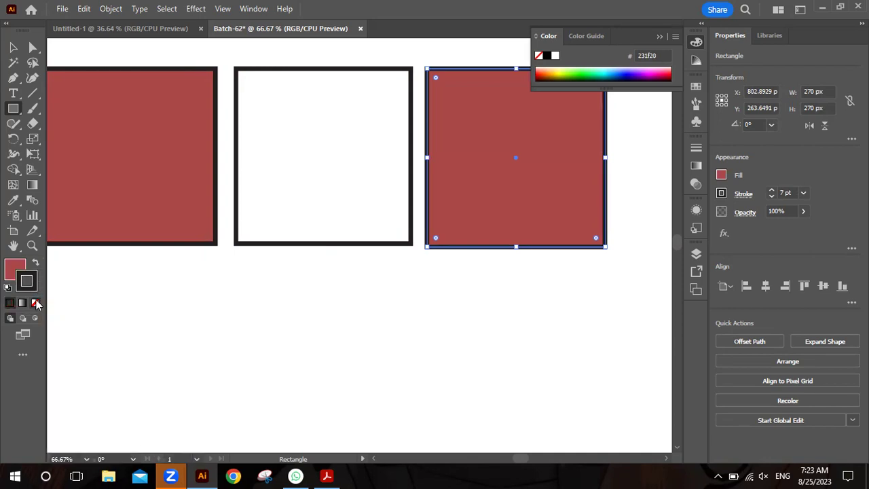
{"action": "left_click", "coordinate": [36, 304]}
{"action": "left_click", "coordinate": [234, 315]}
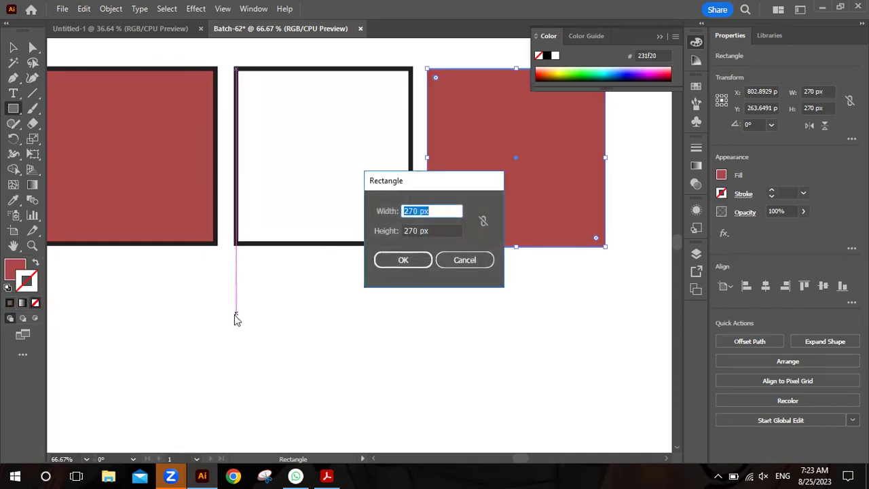
{"action": "left_click", "coordinate": [467, 260]}
{"action": "key", "text": "v"}
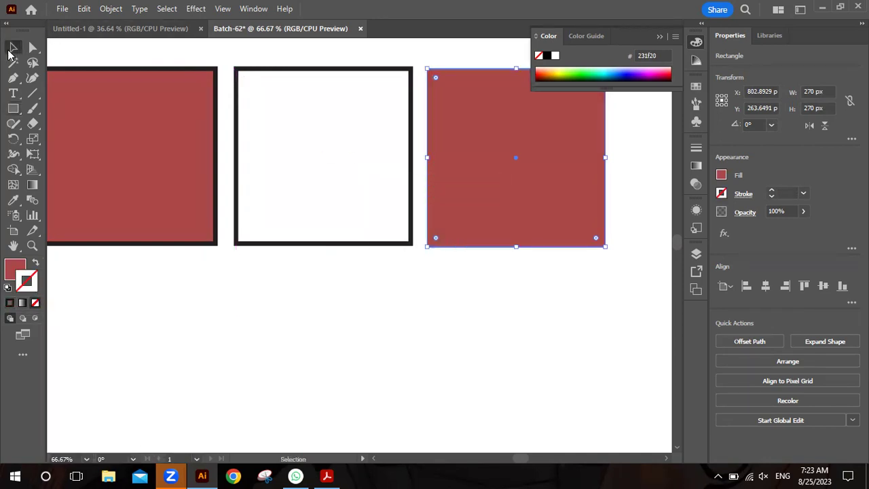
{"action": "left_click", "coordinate": [306, 309]}
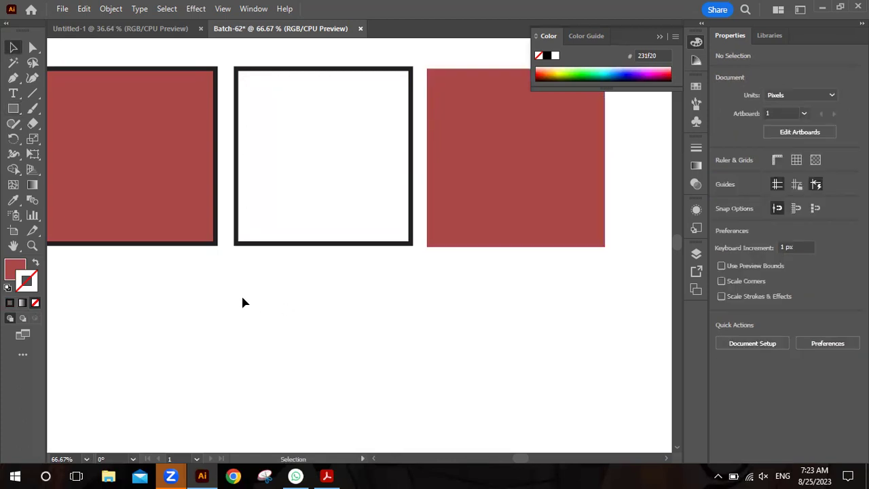
Draw a red, strokeless square of about 264 px below the first square in the top row and deselect it.
{"action": "key", "text": "h"}
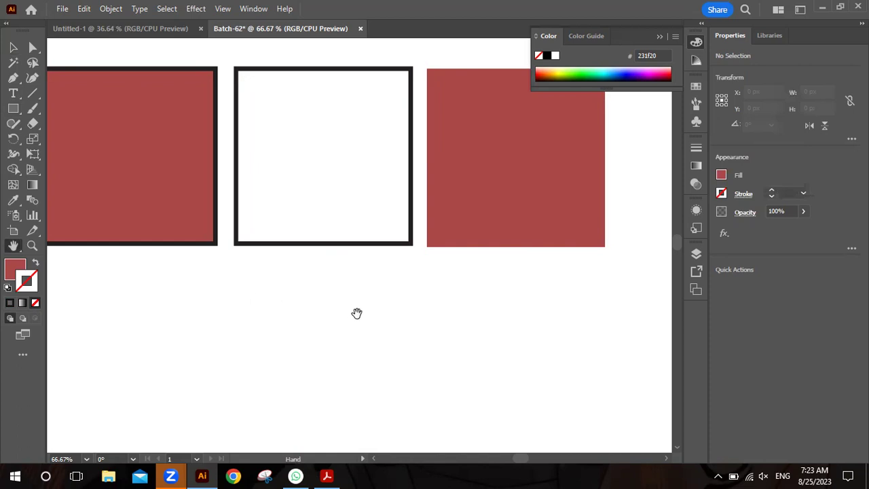
{"action": "left_click_drag", "start_coordinate": [207, 302], "coordinate": [239, 309]}
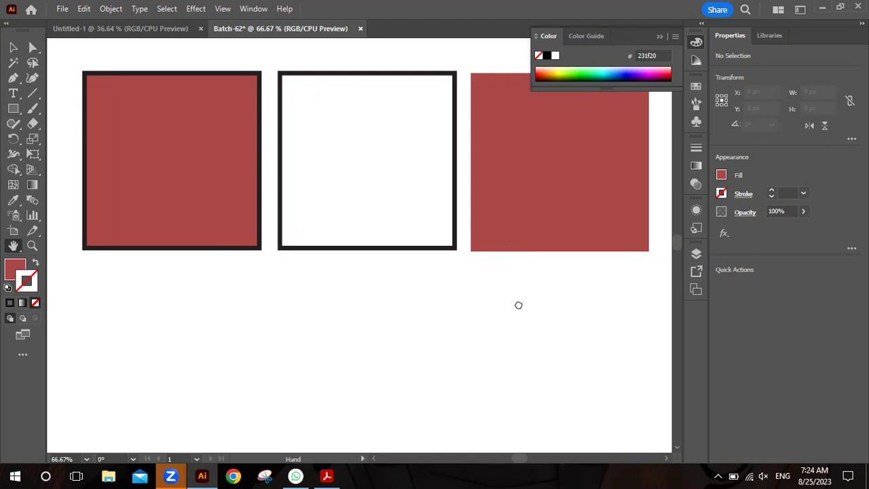
{"action": "left_click_drag", "start_coordinate": [486, 332], "coordinate": [473, 180]}
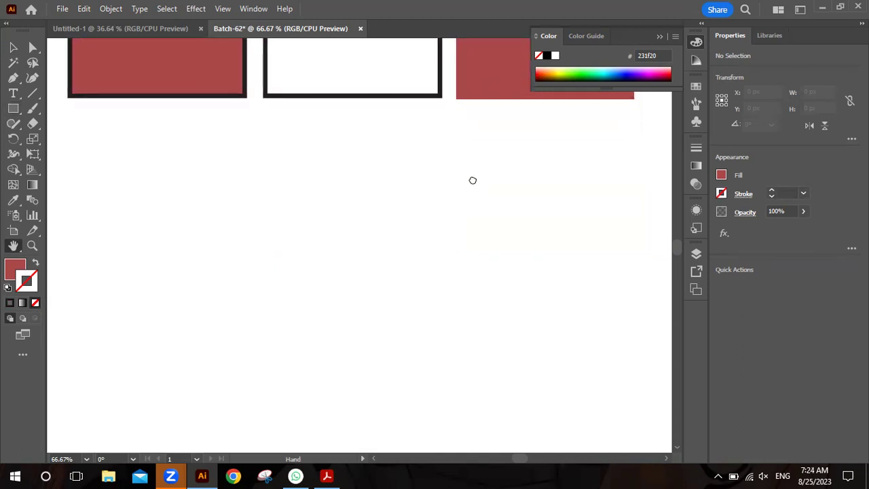
{"action": "left_click", "coordinate": [12, 114]}
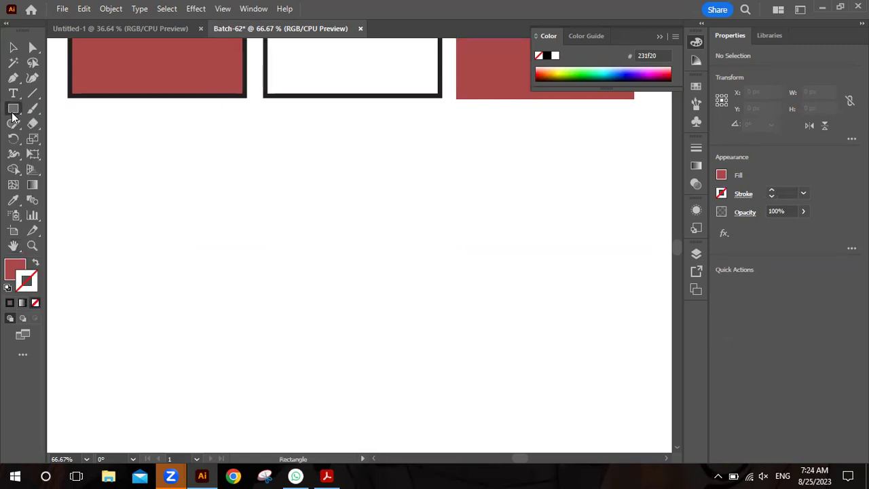
{"action": "left_click_drag", "start_coordinate": [75, 133], "coordinate": [248, 240]}
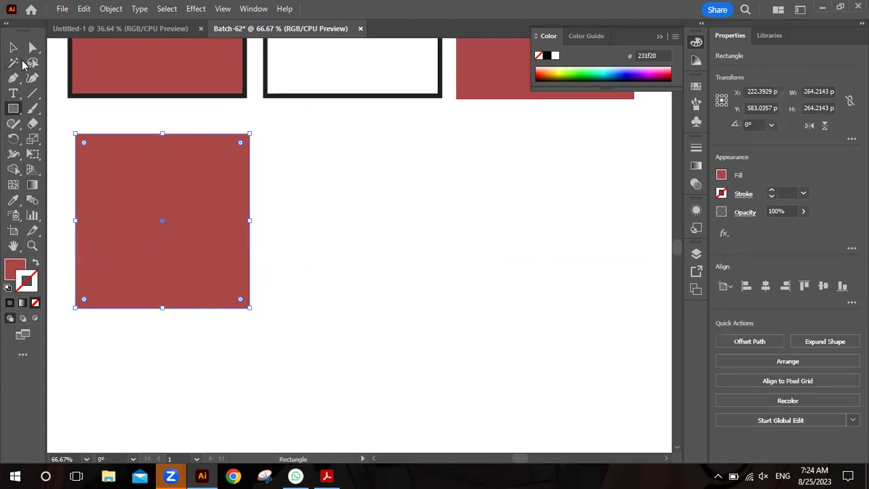
{"action": "left_click", "coordinate": [14, 49]}
{"action": "left_click", "coordinate": [294, 205]}
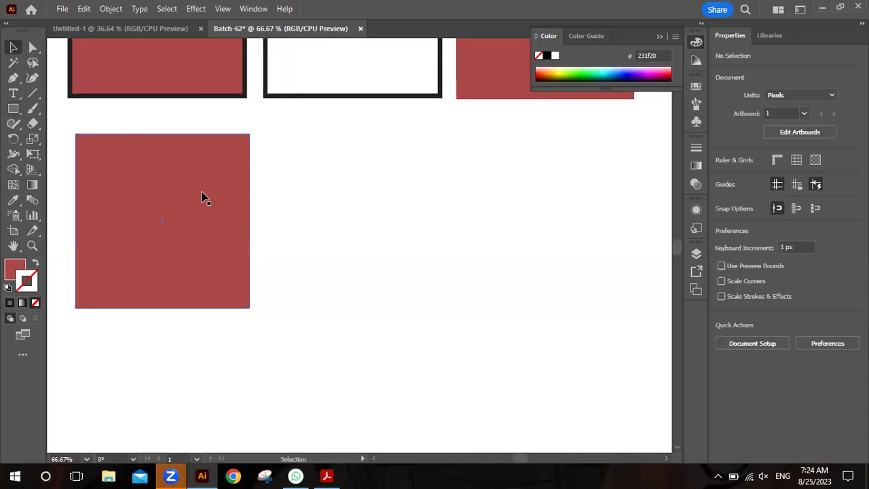
Duplicate the lower red square to its right and undo the copy.
{"action": "left_click_drag", "start_coordinate": [203, 197], "coordinate": [412, 196]}
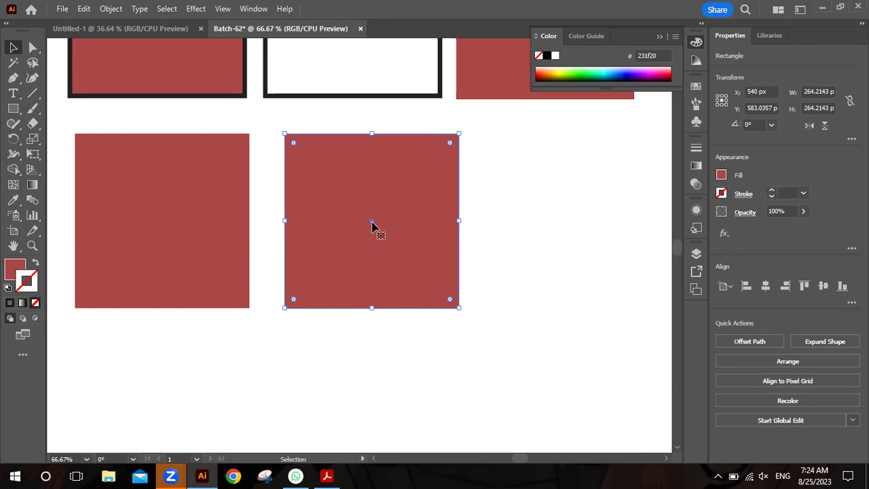
{"action": "left_click", "coordinate": [13, 109]}
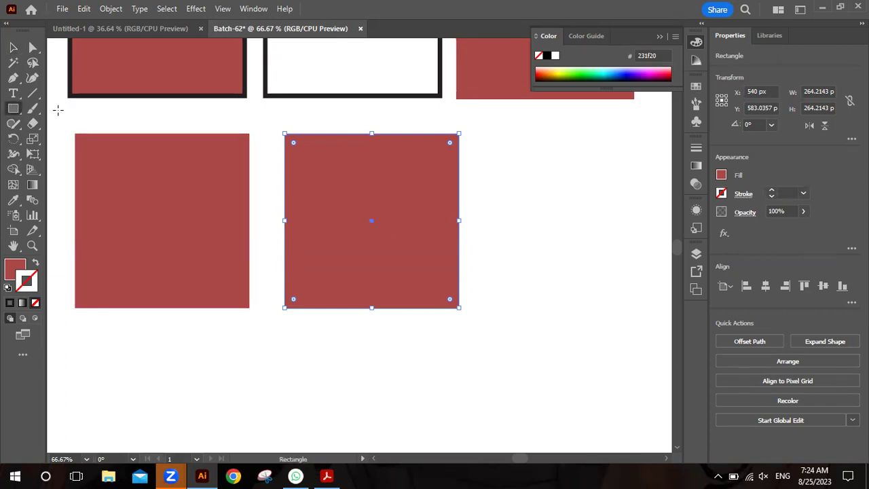
{"action": "key", "text": "ctrl+z"}
Draw a separate square of about 264 px to the right of the lower red square and deselect it.
{"action": "left_click_drag", "start_coordinate": [279, 136], "coordinate": [453, 289]}
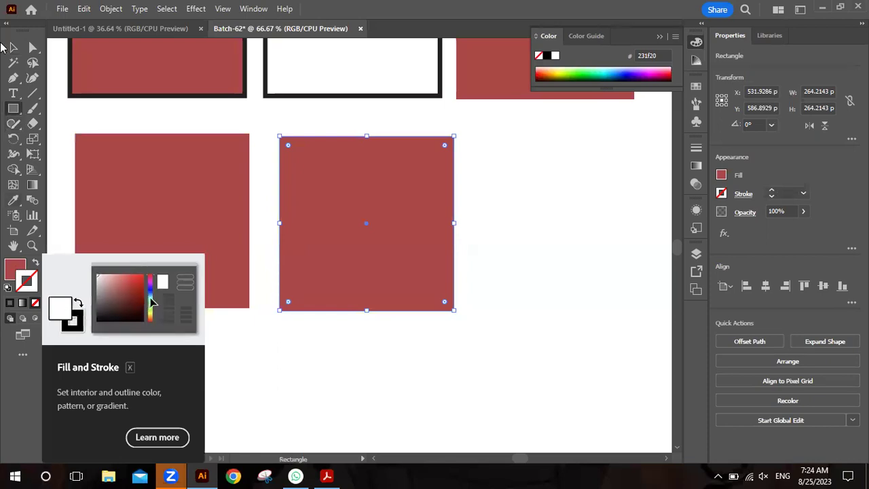
{"action": "left_click", "coordinate": [14, 51]}
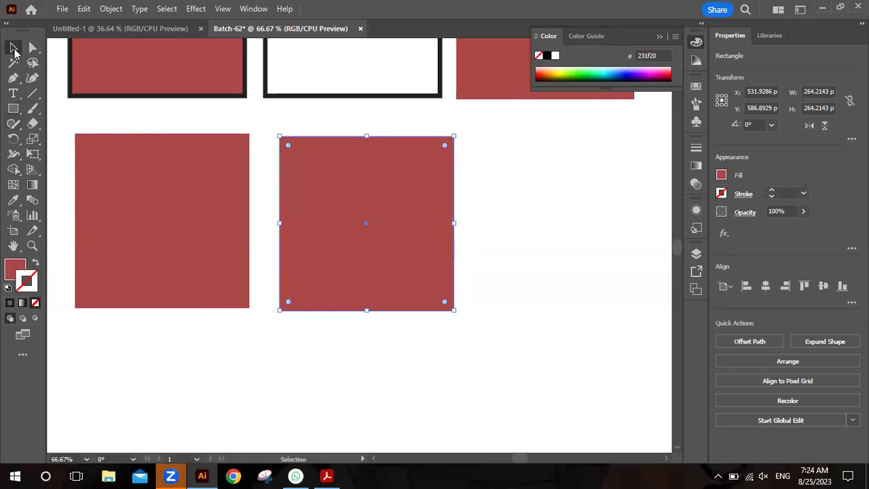
{"action": "left_click", "coordinate": [494, 166]}
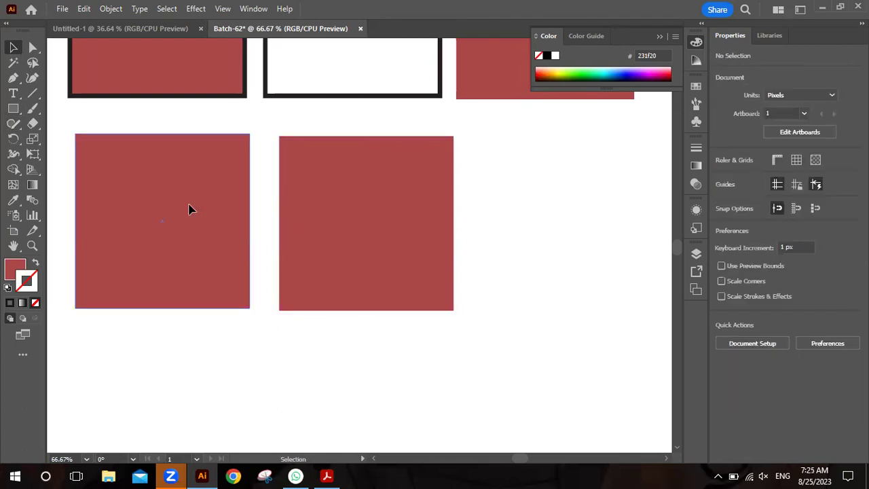
Isolate the lower-left square, exit isolation mode, and undo the drawing of the square beside it.
{"action": "left_click", "coordinate": [190, 209]}
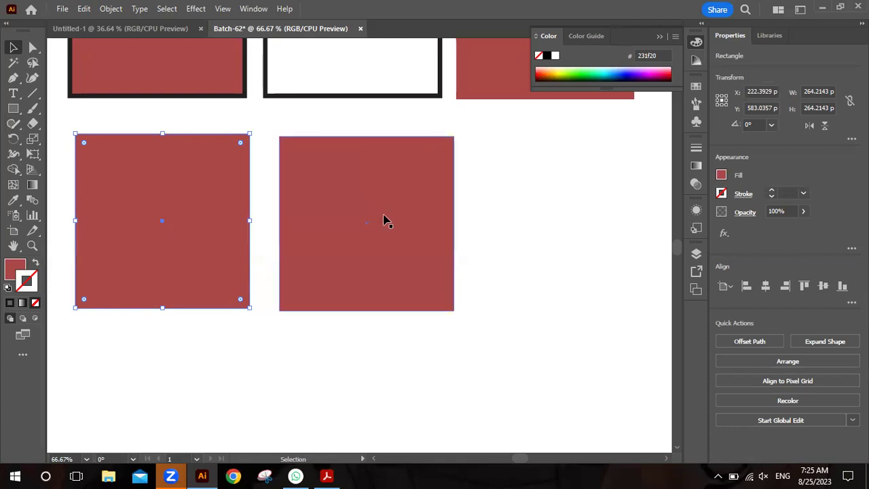
{"action": "double_click", "coordinate": [148, 205]}
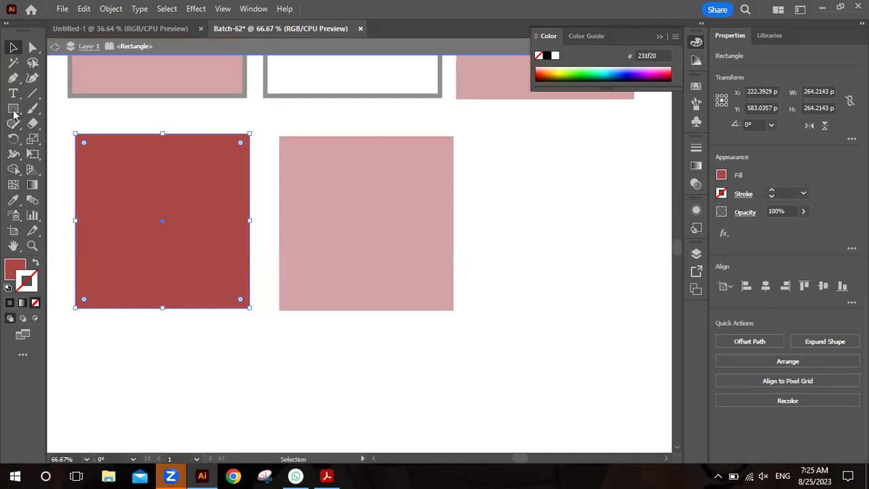
{"action": "left_click", "coordinate": [13, 112]}
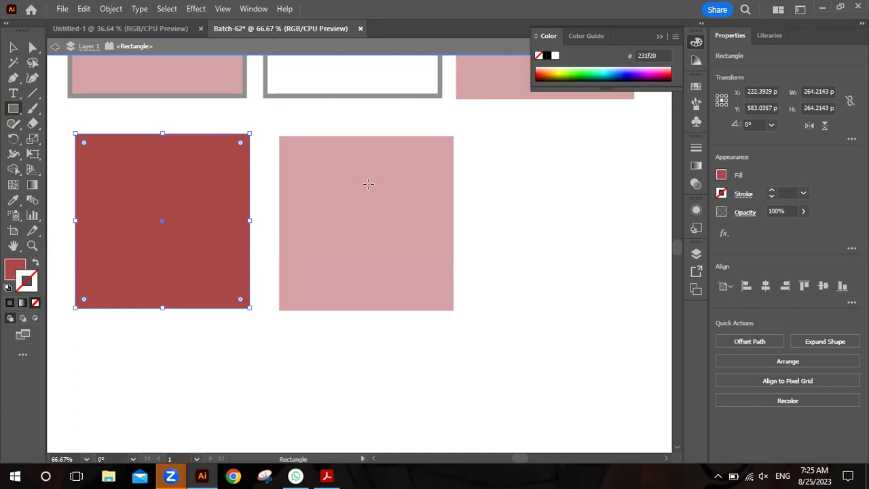
{"action": "left_click", "coordinate": [12, 48]}
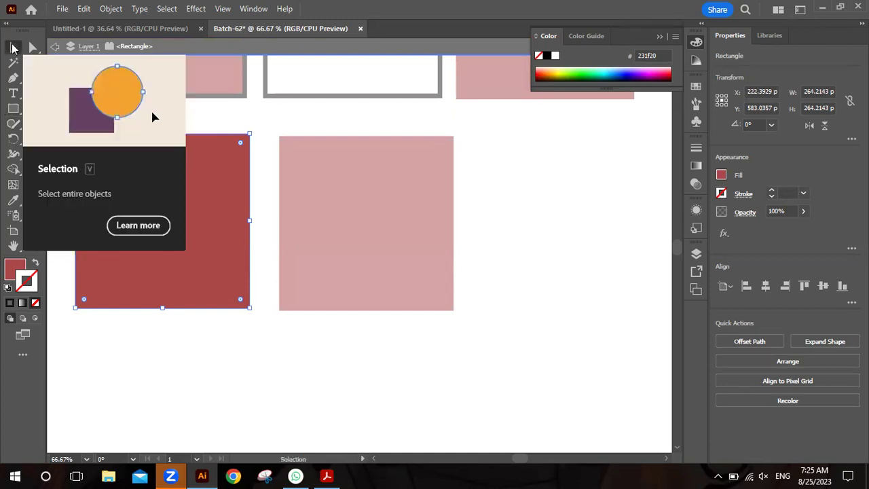
{"action": "left_click", "coordinate": [521, 249]}
{"action": "double_click", "coordinate": [520, 250]}
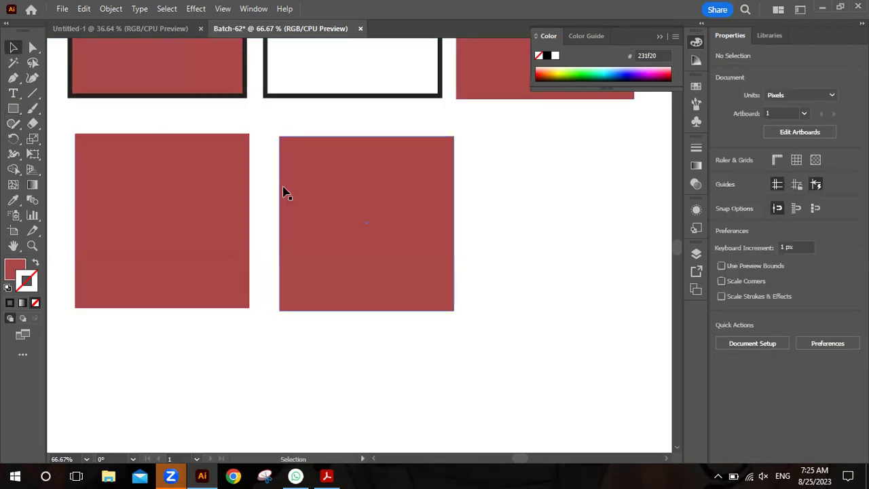
{"action": "key", "text": "ctrl+z"}
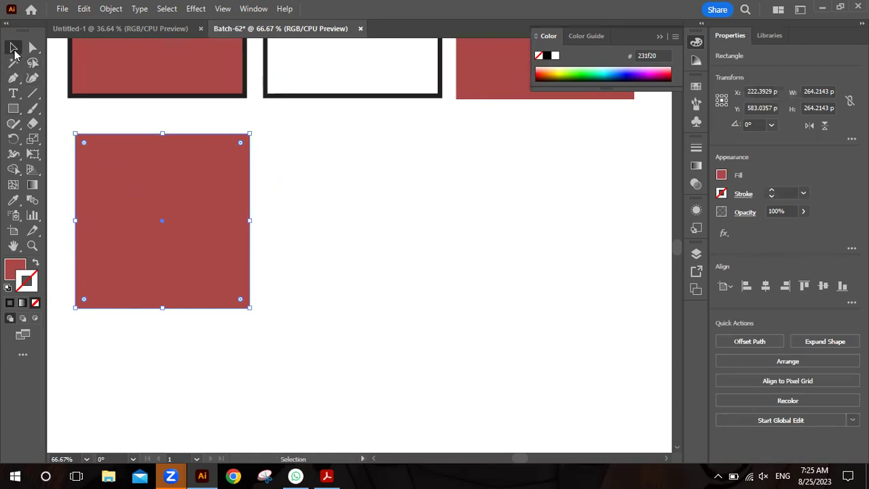
Move the red square to about X 487 px, Y 604 px, then try enlarging it from its upper-left corner and undo the enlargement.
{"action": "left_click_drag", "start_coordinate": [160, 196], "coordinate": [335, 211]}
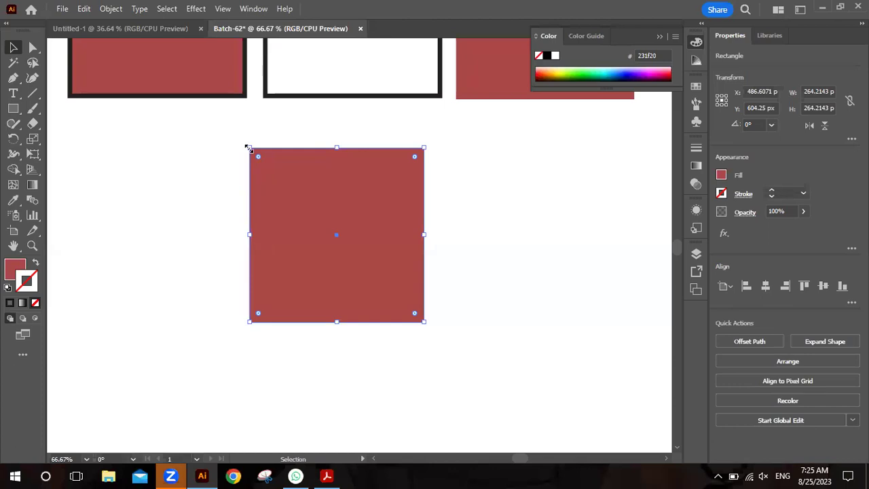
{"action": "key", "text": "ctrl+plus"}
{"action": "key", "text": "ctrl+plus"}
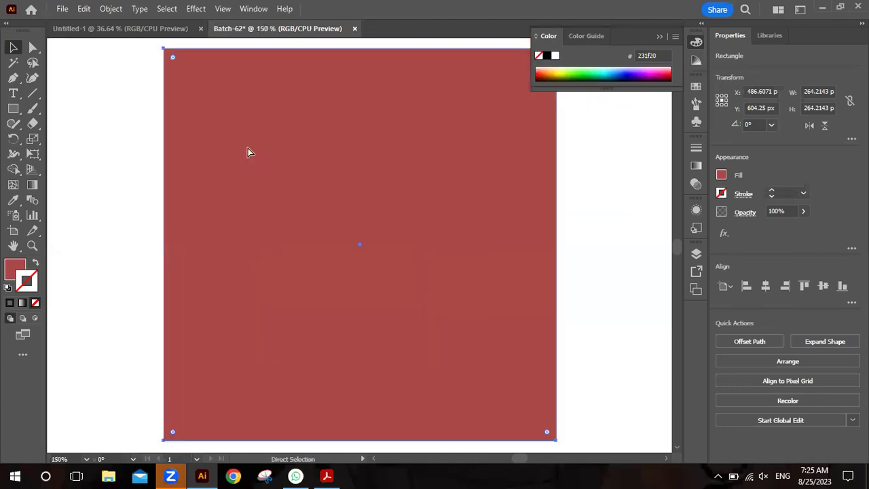
{"action": "key", "text": "ctrl+minus"}
{"action": "key", "text": "v"}
{"action": "left_click_drag", "start_coordinate": [227, 112], "coordinate": [188, 90]}
{"action": "key", "text": "ctrl+z"}
Round all four corners of the red square together, undo the rounding and deselect the square.
{"action": "left_click_drag", "start_coordinate": [237, 124], "coordinate": [322, 210]}
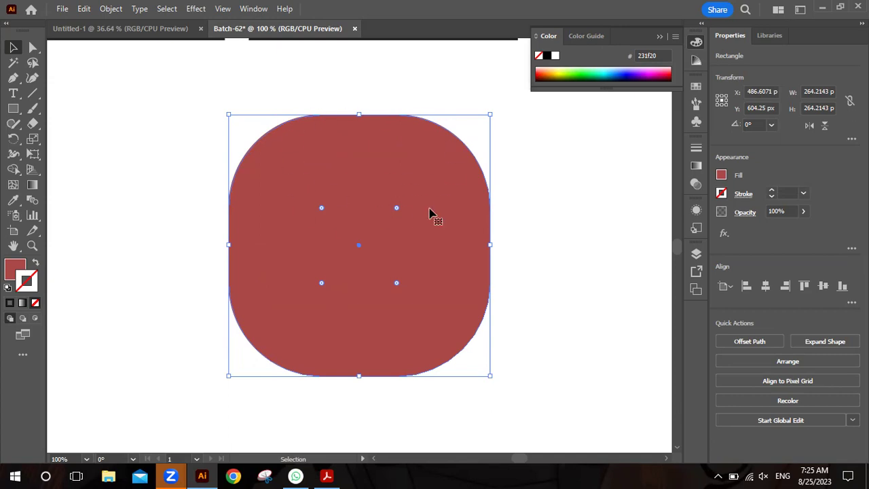
{"action": "key", "text": "ctrl+z"}
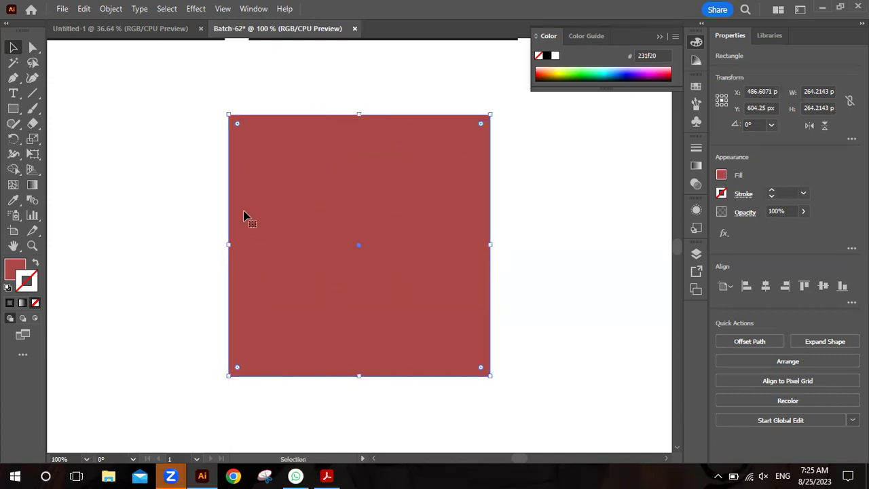
{"action": "left_click", "coordinate": [119, 112]}
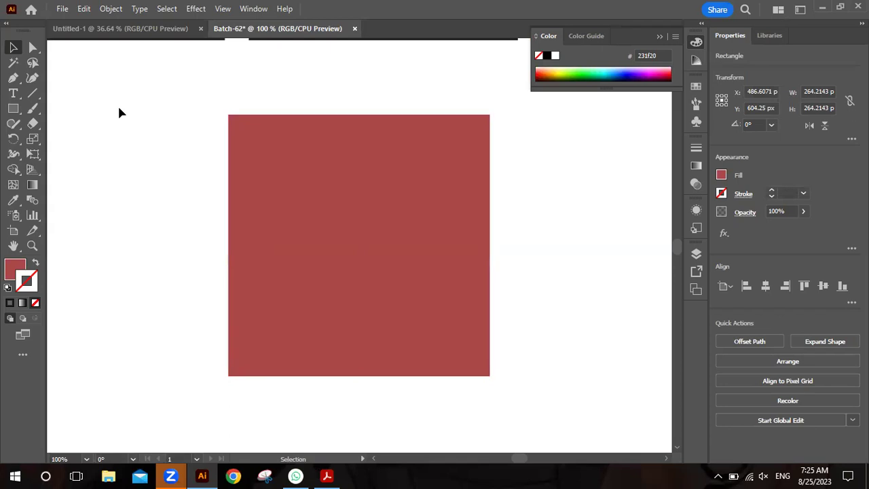
Round only the upper-left corner of the red square to about 187 px using Direct Selection.
{"action": "left_click", "coordinate": [32, 47]}
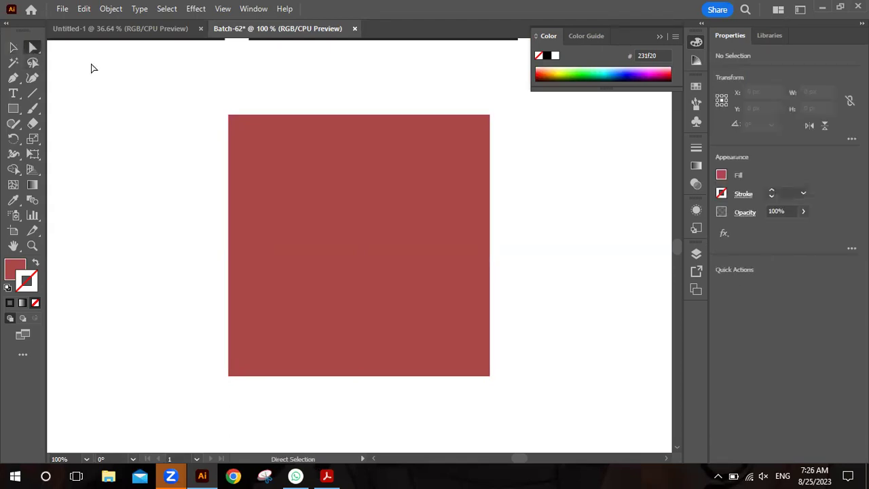
{"action": "left_click", "coordinate": [231, 121]}
{"action": "left_click_drag", "start_coordinate": [239, 125], "coordinate": [427, 290]}
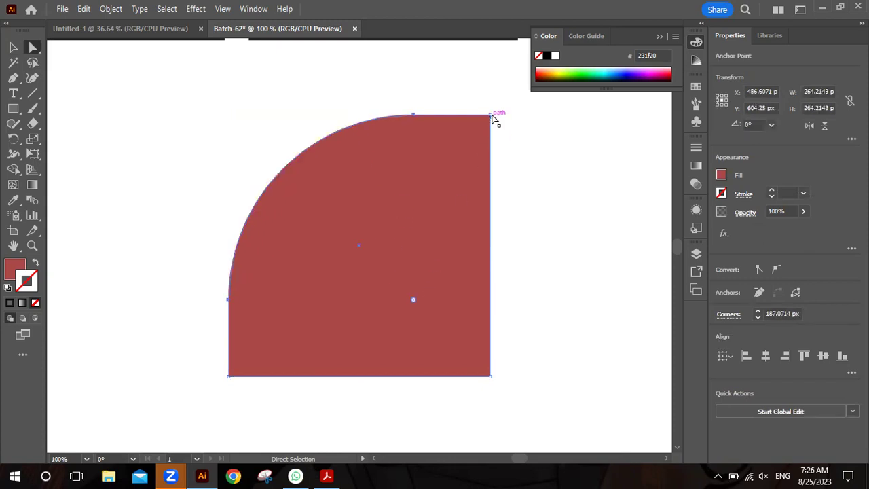
Move the shape's upper-right anchor to about X 426.5, Y 659 px and its lower-left anchor to about X 344, Y 641 px.
{"action": "left_click_drag", "start_coordinate": [490, 115], "coordinate": [299, 304]}
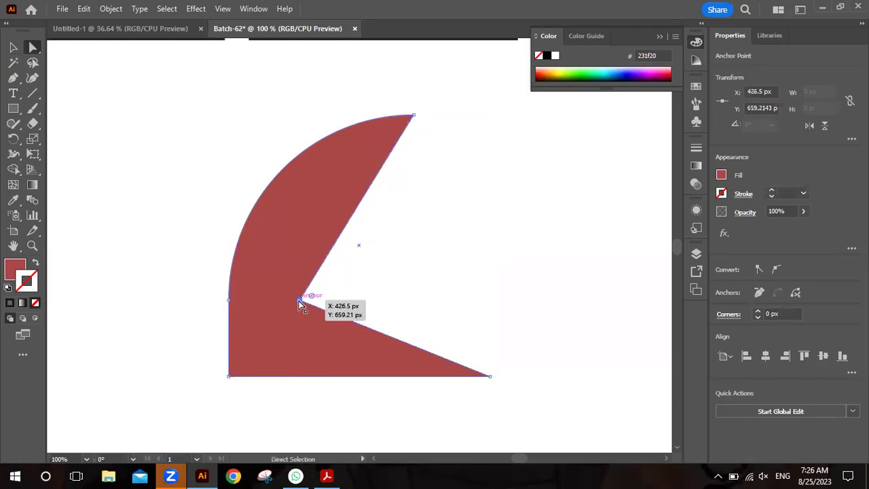
{"action": "left_click_drag", "start_coordinate": [229, 377], "coordinate": [217, 282]}
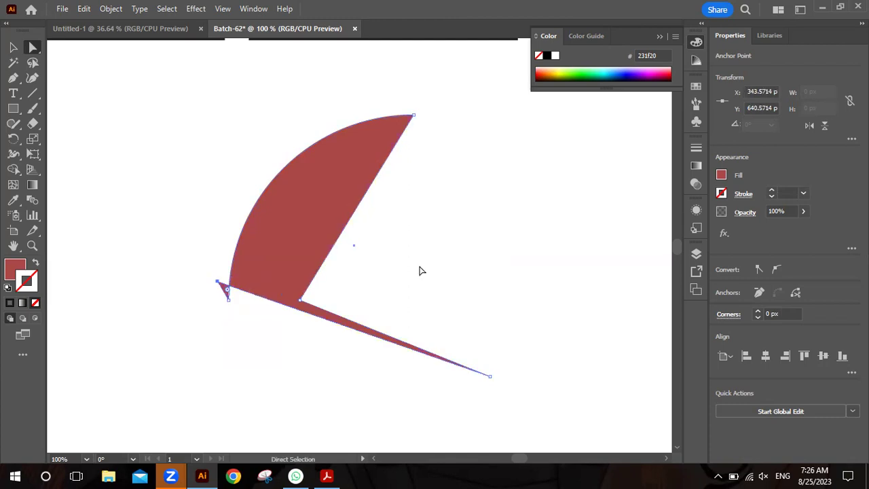
{"action": "left_click", "coordinate": [216, 235]}
Undo the anchor moves, the corner rounding, the square's move and the drawing of the lower red square.
{"action": "key", "text": "ctrl+z"}
{"action": "key", "text": "ctrl+z"}
{"action": "key", "text": "ctrl+z"}
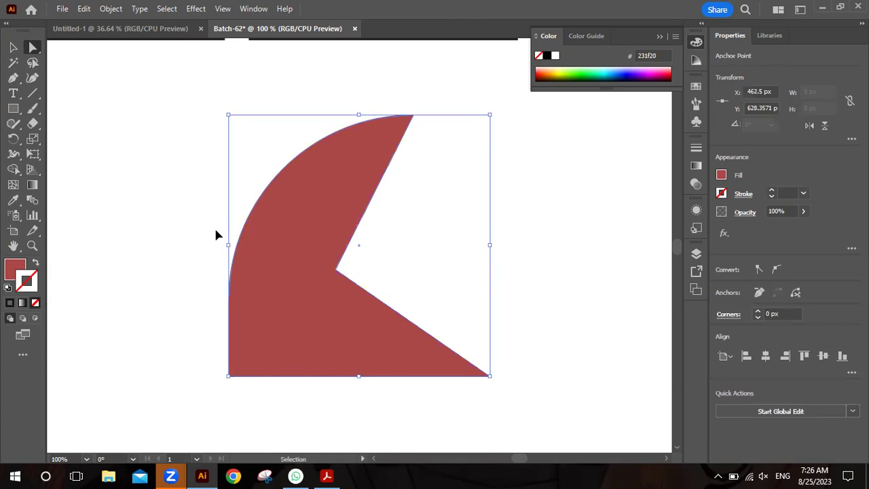
{"action": "key", "text": "ctrl+z"}
{"action": "key", "text": "ctrl+z"}
{"action": "key", "text": "ctrl+z"}
{"action": "key", "text": "ctrl+z"}
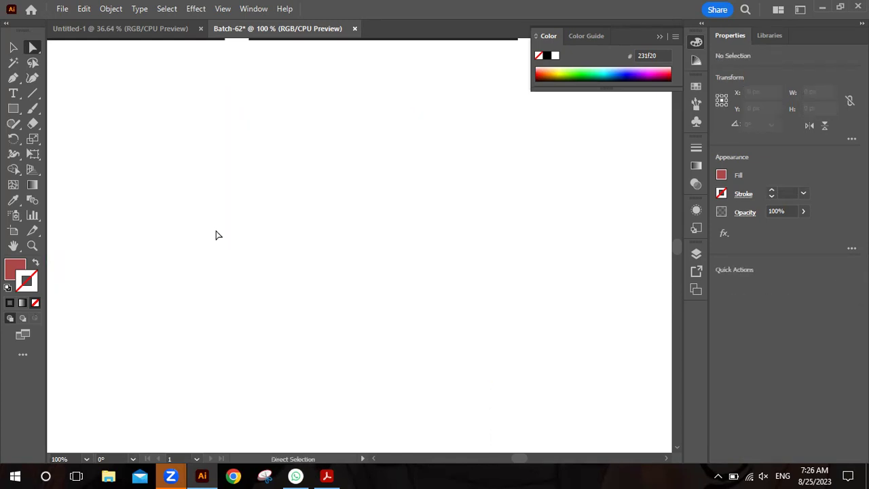
Draw a red, strokeless square of about 273 px below the first square in the top row.
{"action": "key", "text": "ctrl+minus"}
{"action": "key", "text": "ctrl+minus"}
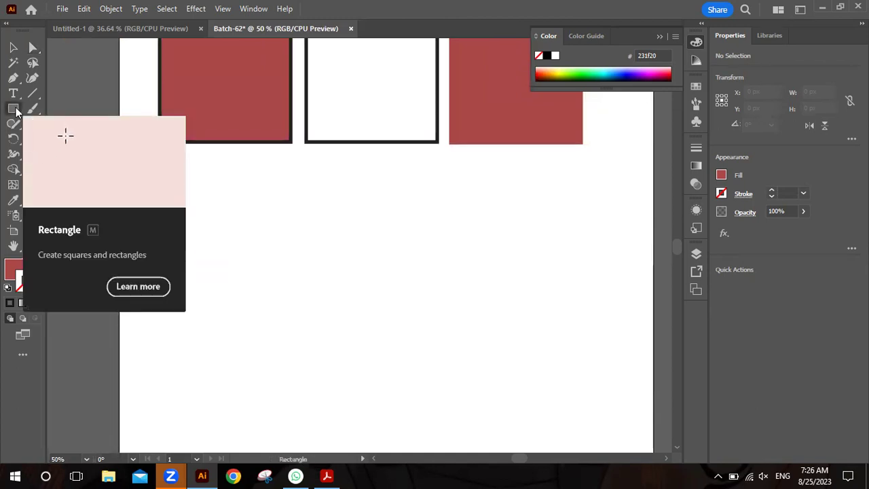
{"action": "key", "text": "m"}
{"action": "left_click_drag", "start_coordinate": [160, 167], "coordinate": [294, 278]}
{"action": "left_click", "coordinate": [14, 50]}
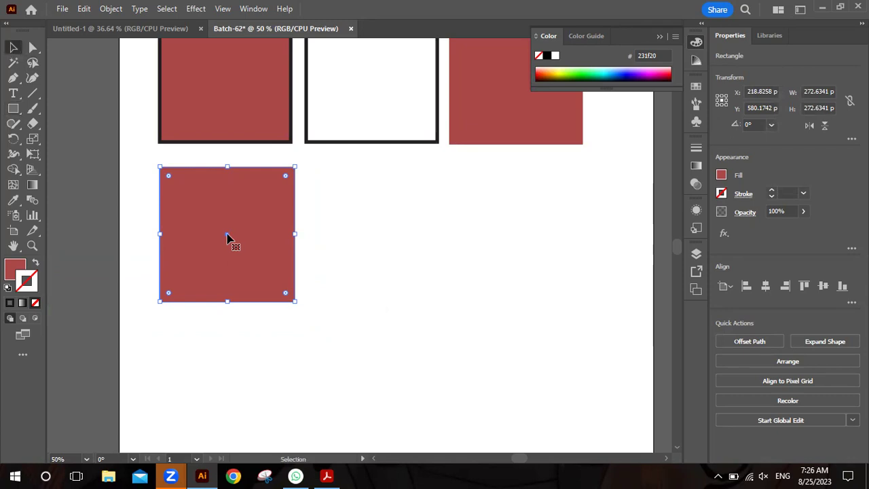
Copy the lower red square and paste two copies beside it, aligned in a row to its right.
{"action": "left_click", "coordinate": [86, 10]}
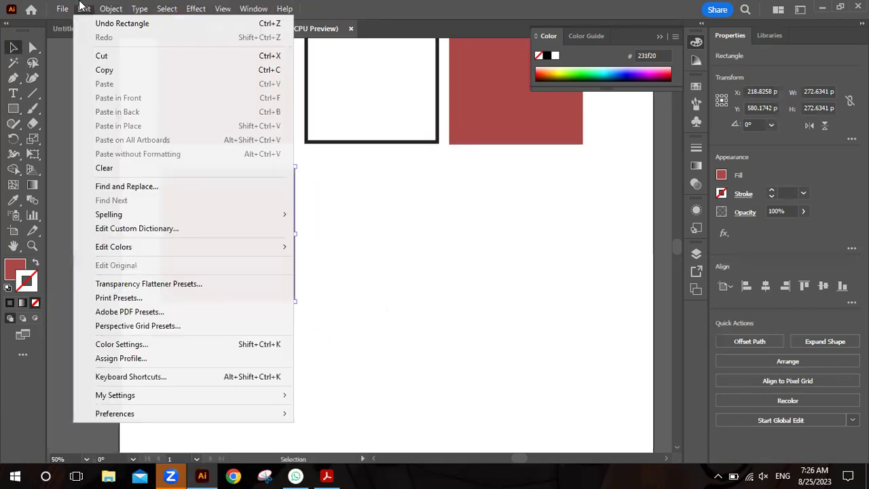
{"action": "left_click", "coordinate": [87, 9]}
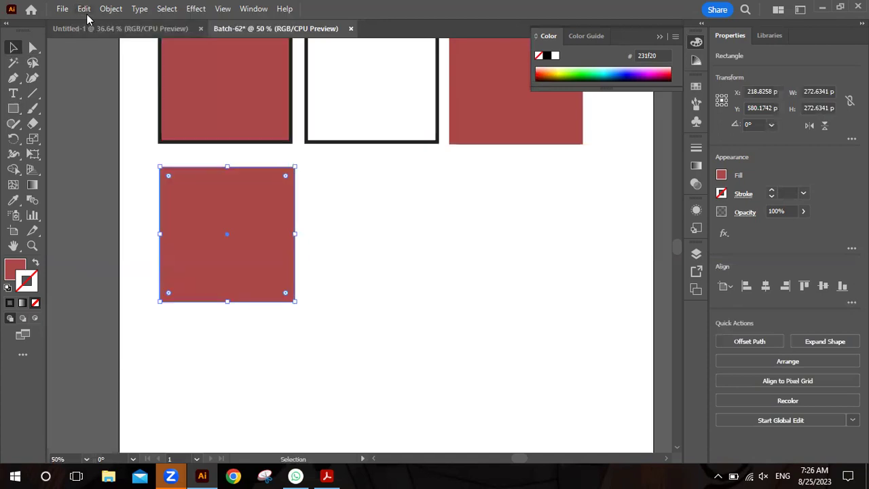
{"action": "left_click", "coordinate": [85, 10]}
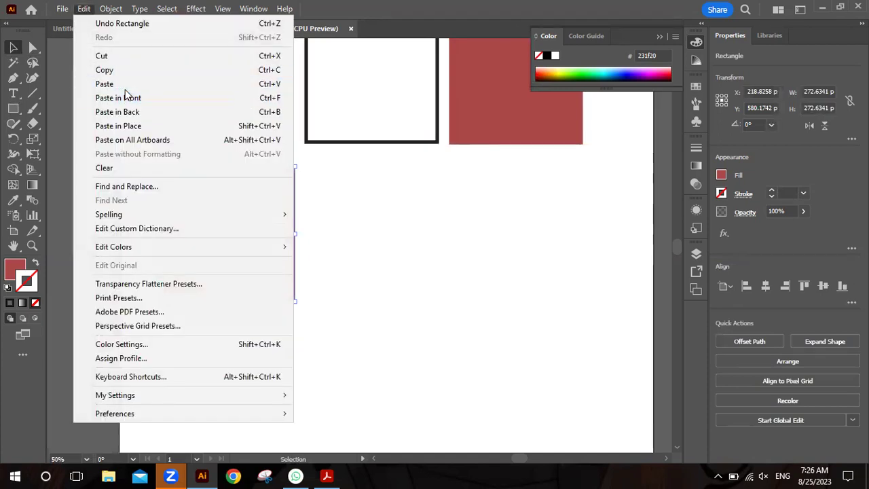
{"action": "left_click", "coordinate": [112, 84]}
{"action": "left_click_drag", "start_coordinate": [346, 246], "coordinate": [363, 237]}
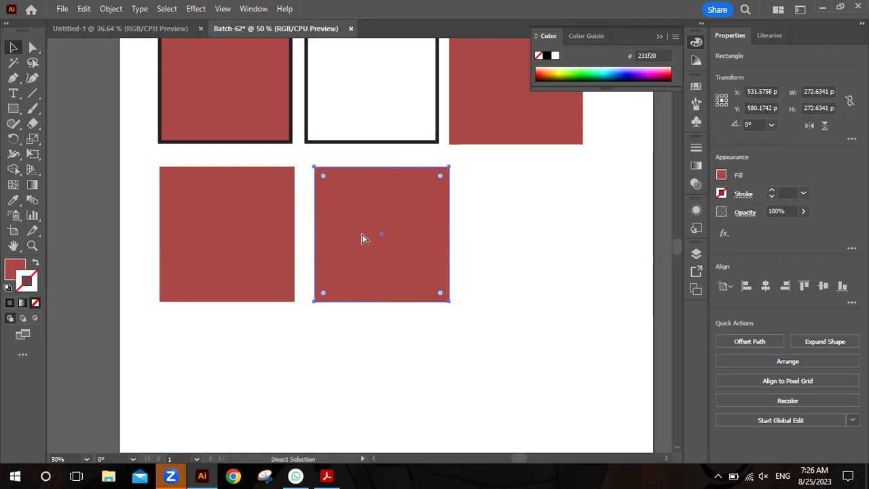
{"action": "key", "text": "ctrl+v"}
{"action": "left_click_drag", "start_coordinate": [358, 235], "coordinate": [532, 225]}
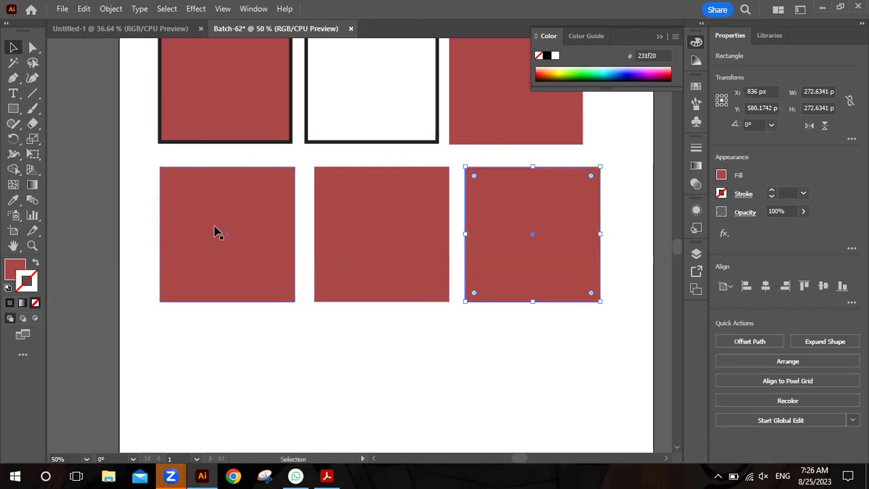
Duplicate the first square of the second row straight below it, and place another copy beside that duplicate.
{"action": "left_click", "coordinate": [215, 232]}
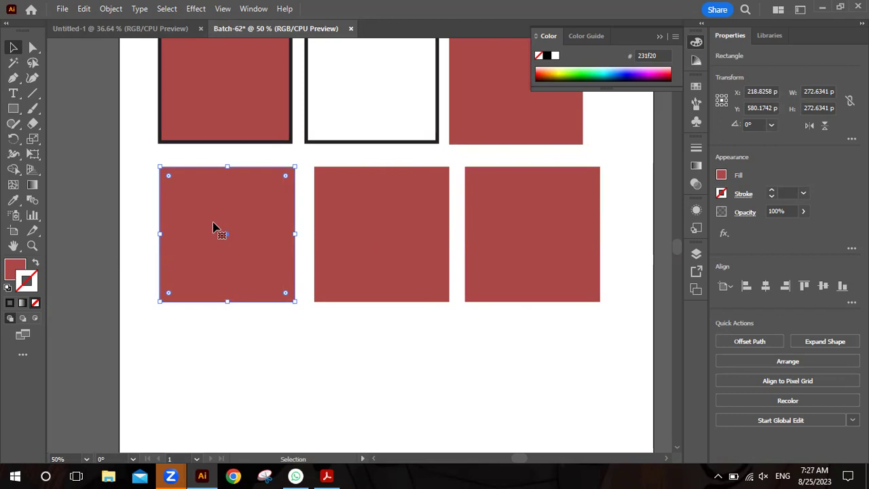
{"action": "left_click_drag", "start_coordinate": [214, 227], "coordinate": [214, 372]}
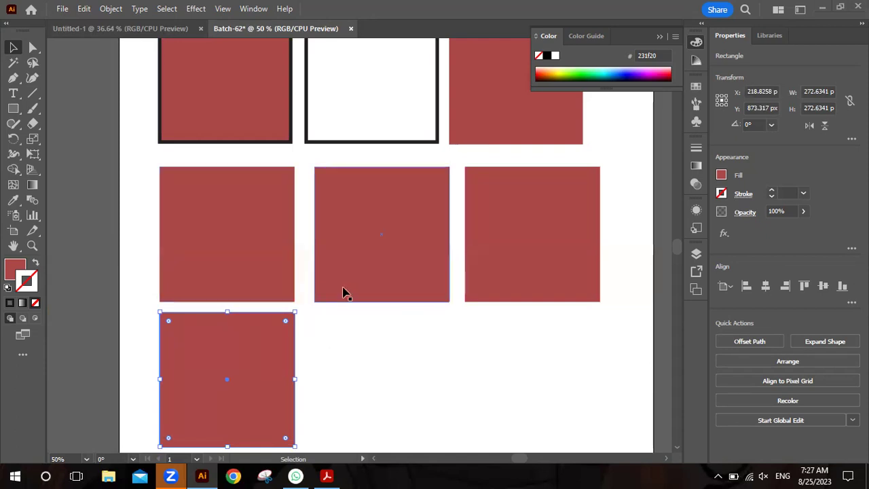
{"action": "left_click_drag", "start_coordinate": [257, 353], "coordinate": [411, 311]}
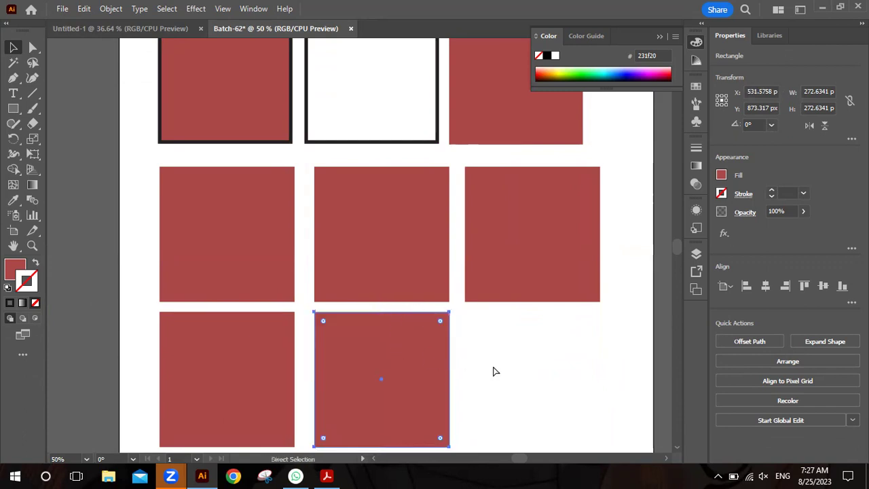
Undo all the square copies and the drawing of the original lower square, leaving only the top row.
{"action": "key", "text": "ctrl+z"}
{"action": "key", "text": "ctrl+z"}
{"action": "key", "text": "ctrl+z"}
{"action": "key", "text": "ctrl+z"}
{"action": "key", "text": "ctrl+z"}
{"action": "key", "text": "ctrl+z"}
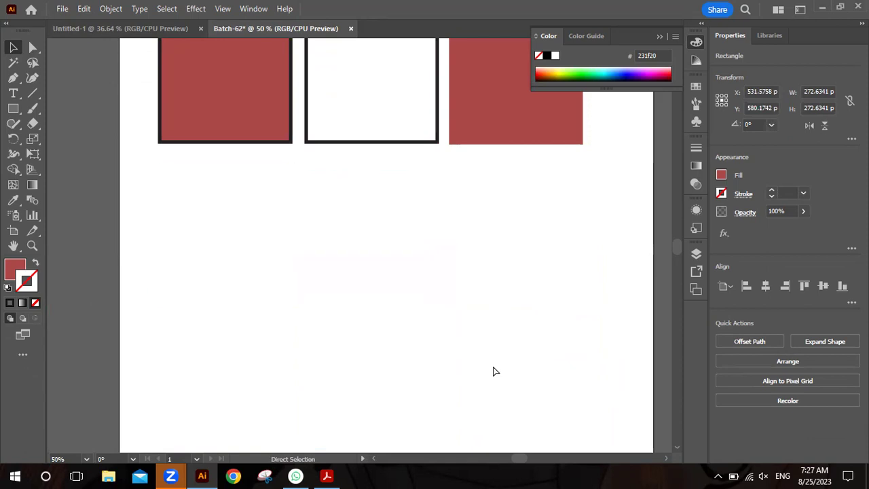
Draw a red, strokeless square of about 156 px below the top row and duplicate it three times to its right.
{"action": "left_click", "coordinate": [13, 108]}
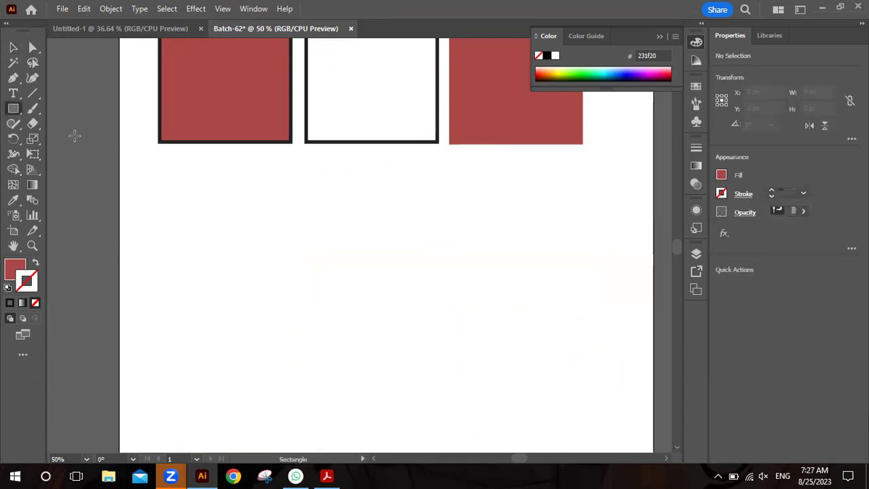
{"action": "left_click_drag", "start_coordinate": [187, 215], "coordinate": [265, 291]}
{"action": "left_click", "coordinate": [13, 48]}
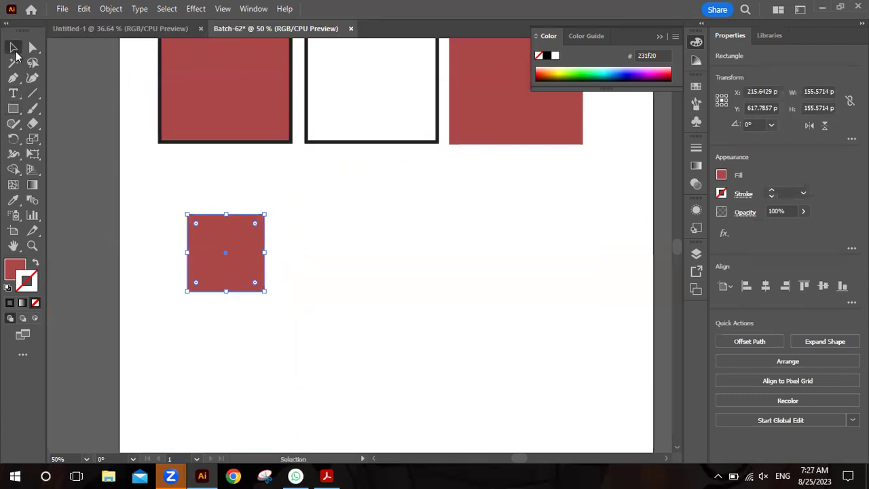
{"action": "left_click_drag", "start_coordinate": [227, 258], "coordinate": [494, 257]}
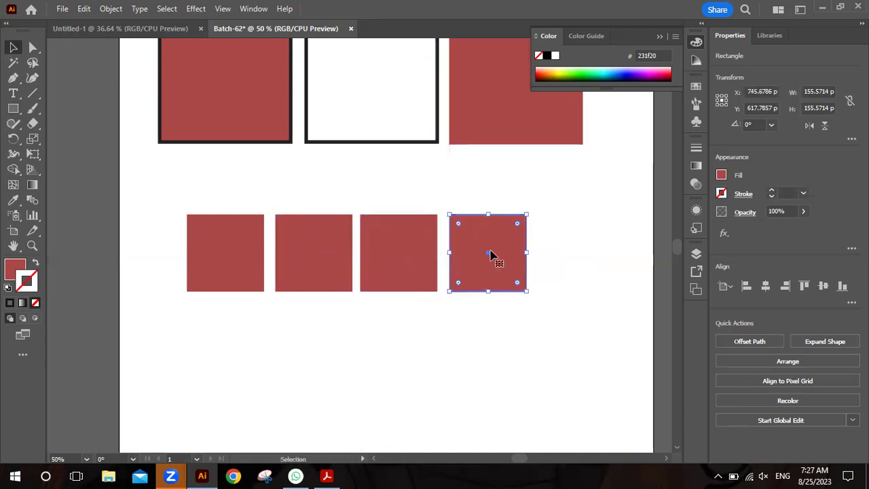
Select the row of four small squares and duplicate it twice downward to form a grid of three rows.
{"action": "left_click_drag", "start_coordinate": [143, 296], "coordinate": [481, 259]}
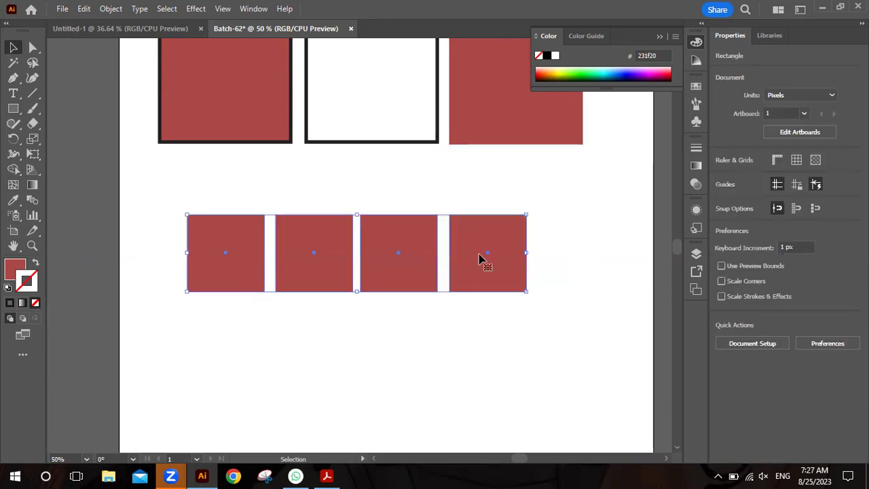
{"action": "left_click_drag", "start_coordinate": [398, 254], "coordinate": [397, 432]}
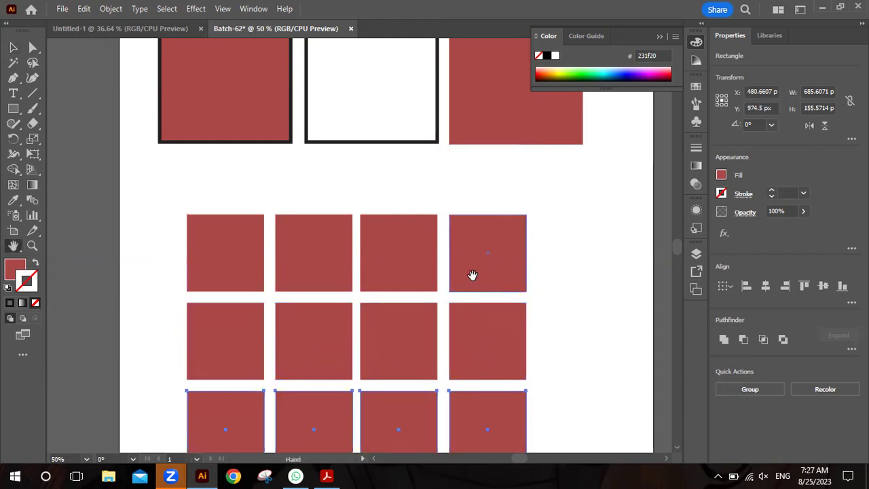
{"action": "left_click_drag", "start_coordinate": [416, 286], "coordinate": [403, 231]}
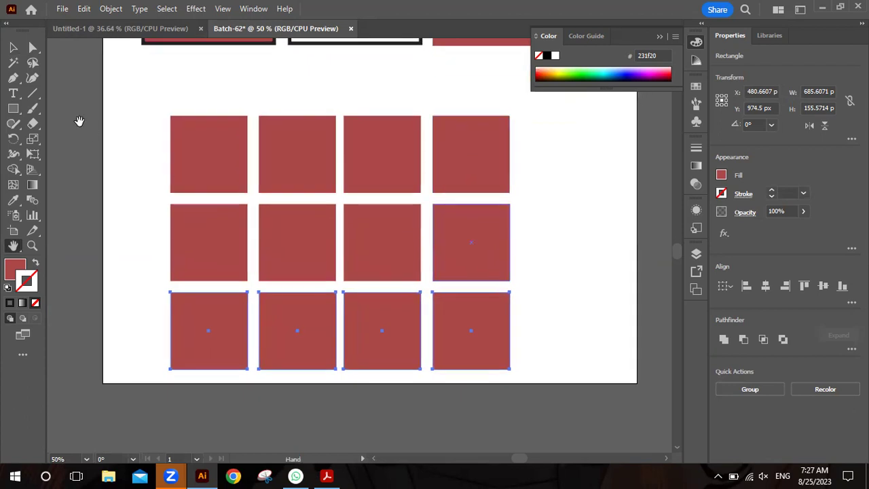
Round only the upper-left corner of the grid's first square to about 156 px, forming a quarter circle.
{"action": "left_click", "coordinate": [33, 47]}
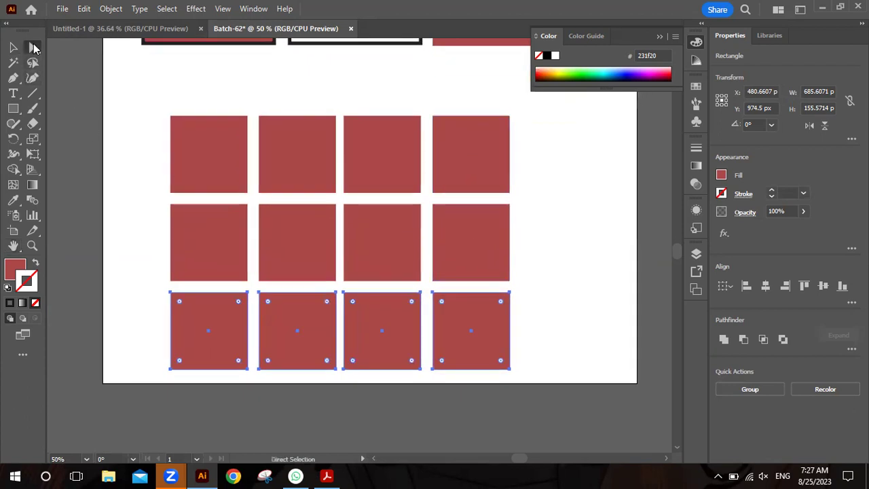
{"action": "left_click", "coordinate": [126, 158]}
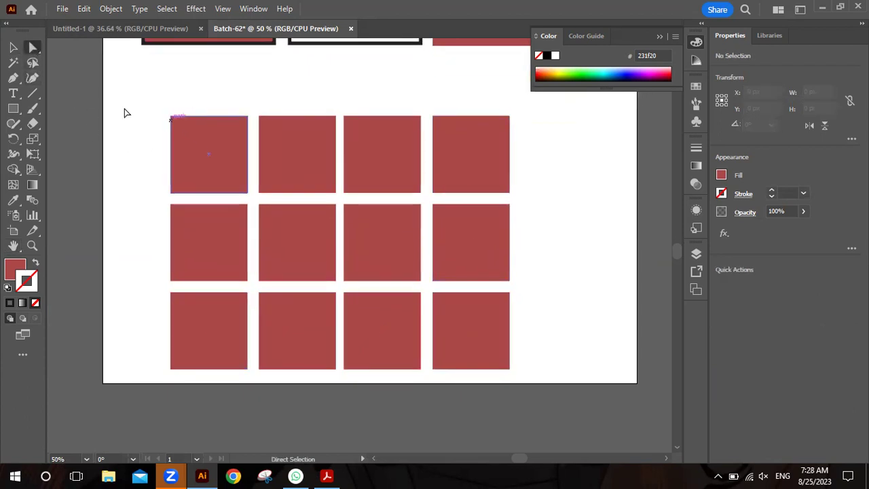
{"action": "left_click", "coordinate": [189, 144]}
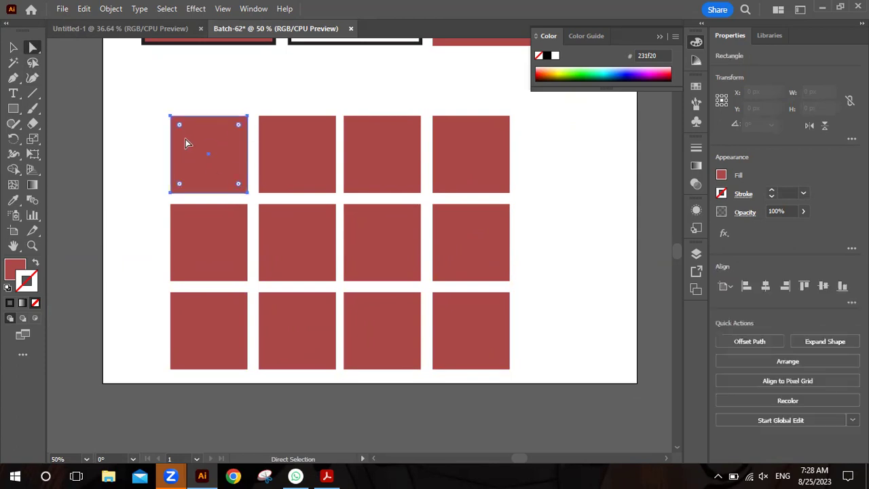
{"action": "left_click", "coordinate": [139, 117]}
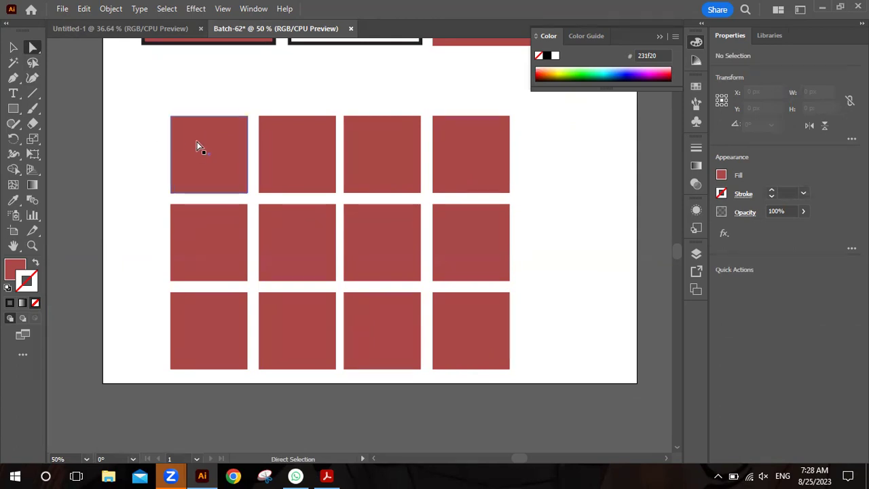
{"action": "left_click", "coordinate": [197, 146]}
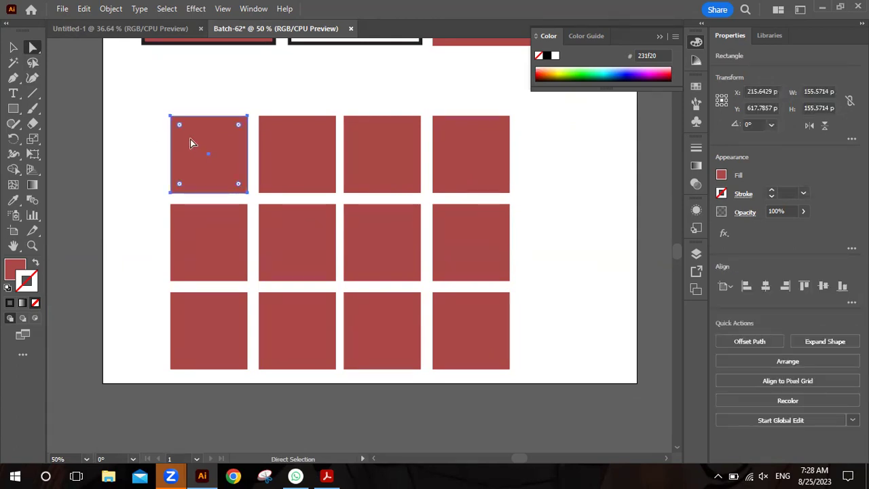
{"action": "left_click_drag", "start_coordinate": [180, 126], "coordinate": [171, 148]}
{"action": "left_click", "coordinate": [123, 149]}
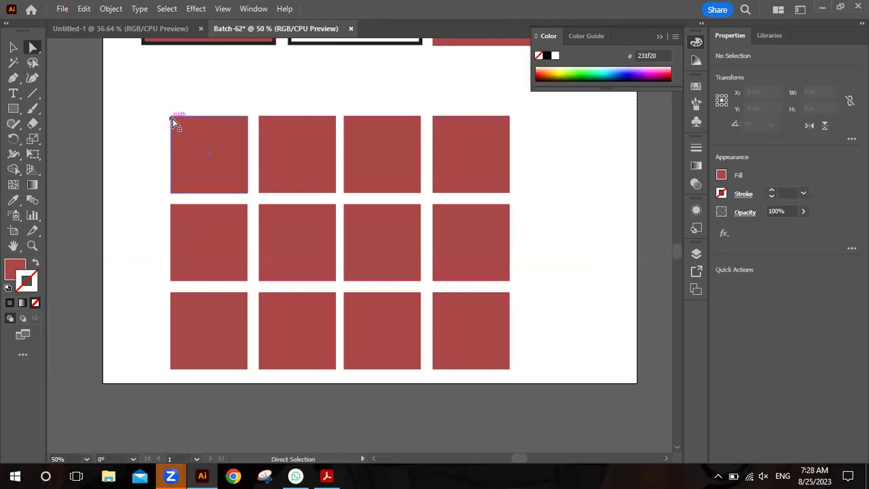
{"action": "left_click_drag", "start_coordinate": [171, 118], "coordinate": [171, 119]}
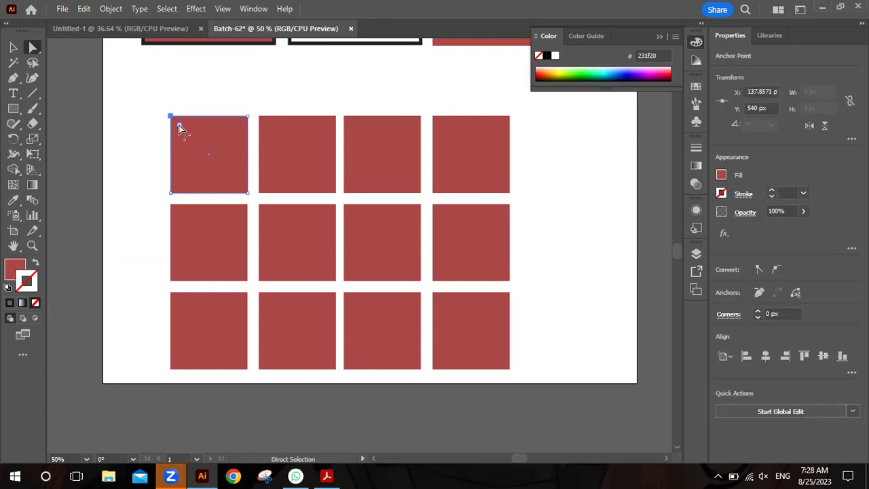
{"action": "left_click_drag", "start_coordinate": [179, 125], "coordinate": [252, 205]}
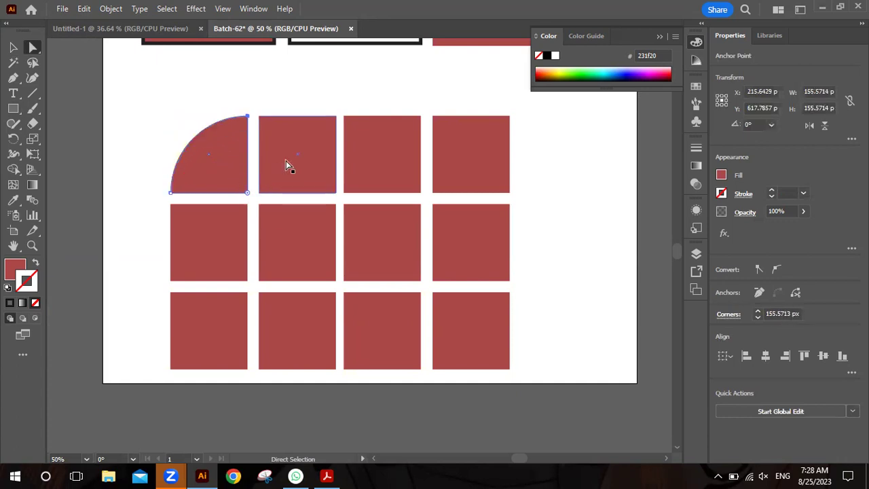
Round both upper corners of the top row's second square to about 78 px, forming an arch.
{"action": "left_click", "coordinate": [272, 106]}
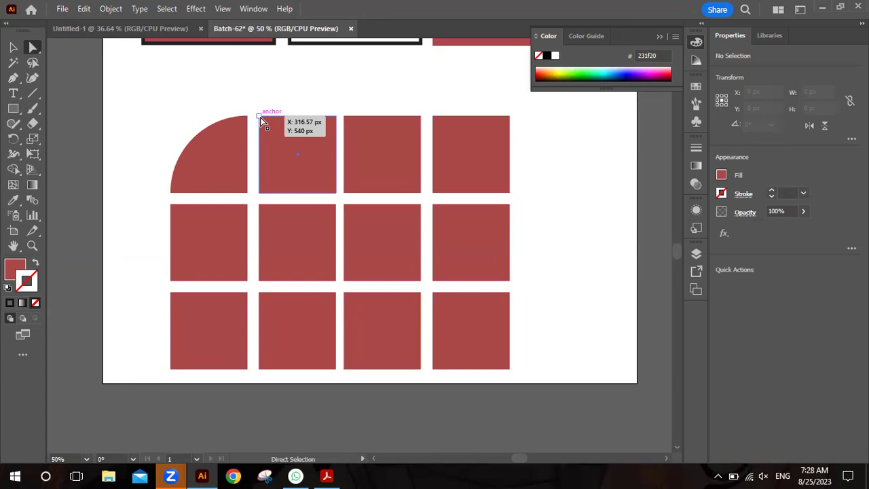
{"action": "left_click", "coordinate": [259, 117]}
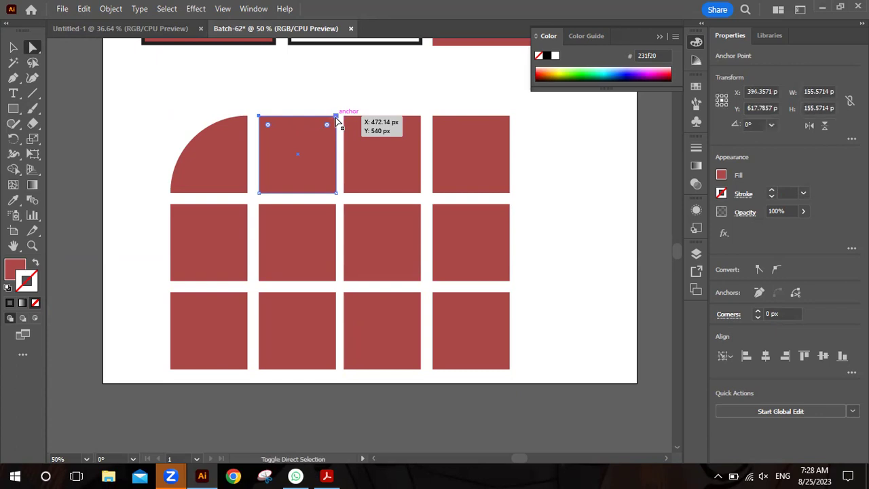
{"action": "left_click", "coordinate": [337, 116], "text": "shift"}
{"action": "left_click_drag", "start_coordinate": [327, 125], "coordinate": [306, 190]}
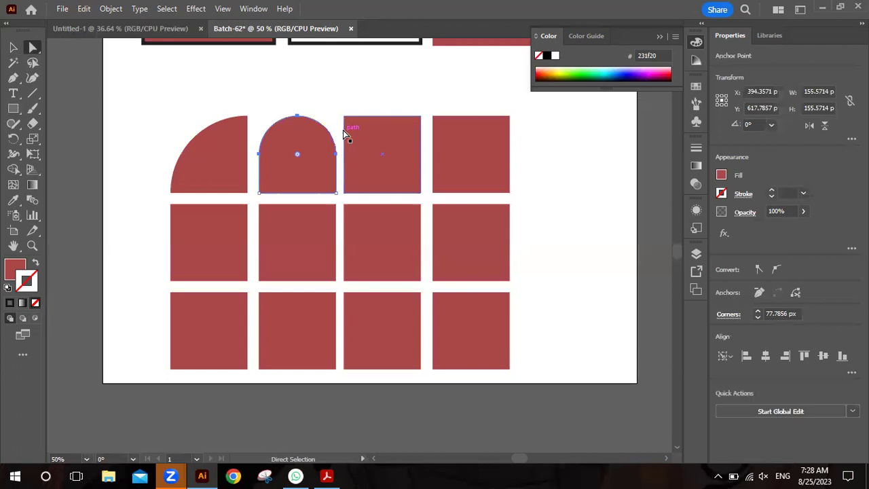
Fully round every corner except the lower-left one on the top row's third square, forming a teardrop.
{"action": "left_click", "coordinate": [346, 117]}
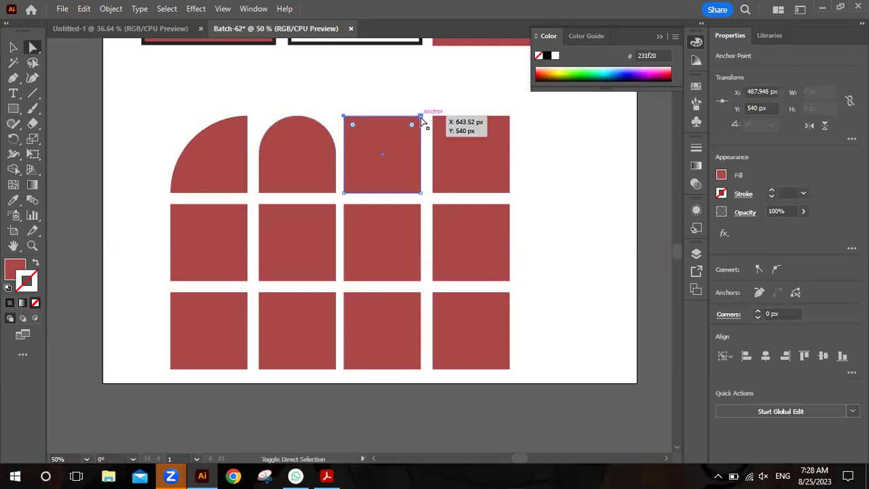
{"action": "left_click", "coordinate": [421, 117], "text": "shift"}
{"action": "left_click", "coordinate": [420, 193], "text": "shift"}
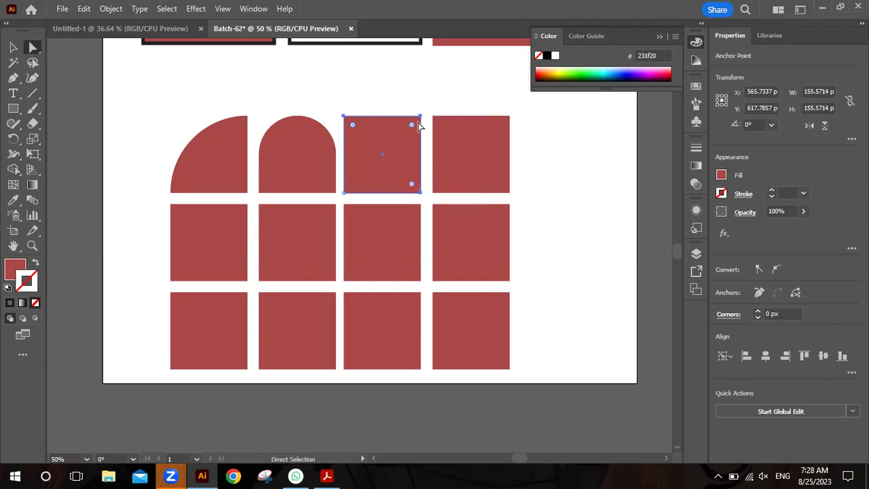
{"action": "left_click_drag", "start_coordinate": [413, 126], "coordinate": [344, 204]}
Fully round all four corners of the top row's last square to make it a circle.
{"action": "left_click", "coordinate": [432, 117], "text": "shift"}
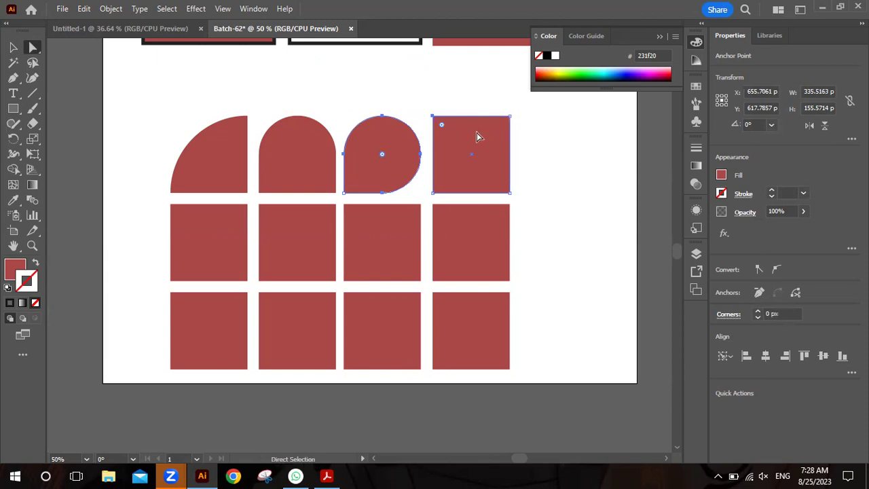
{"action": "left_click", "coordinate": [477, 134]}
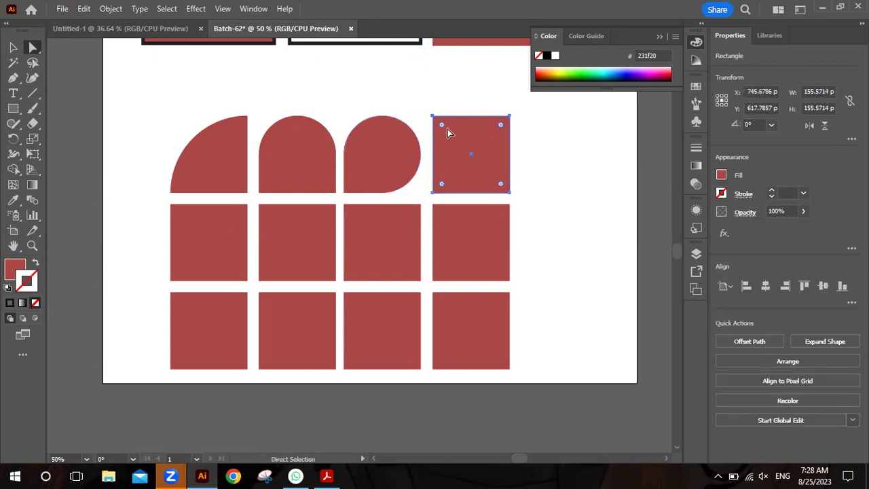
{"action": "left_click_drag", "start_coordinate": [443, 127], "coordinate": [529, 215]}
{"action": "left_click", "coordinate": [557, 205]}
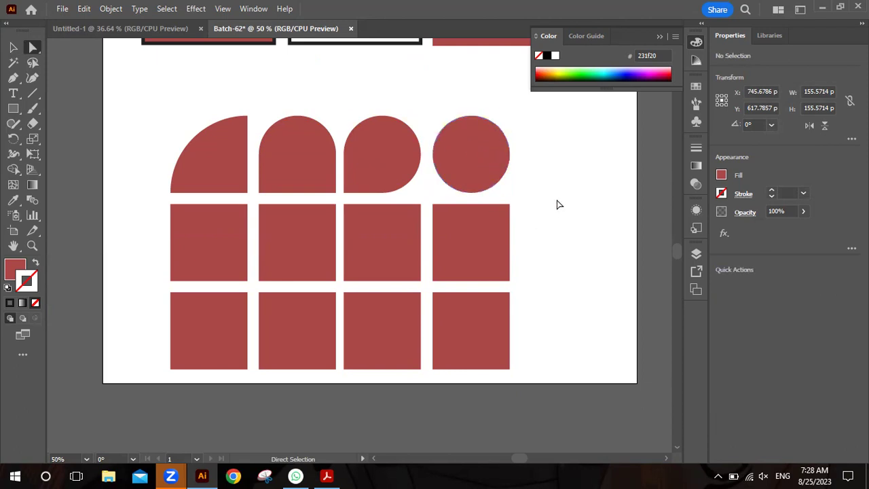
Round the upper-left corner of the middle row's first square to about 135 px and make it an Inverted Round corner.
{"action": "left_click", "coordinate": [192, 239]}
{"action": "left_click", "coordinate": [155, 217]}
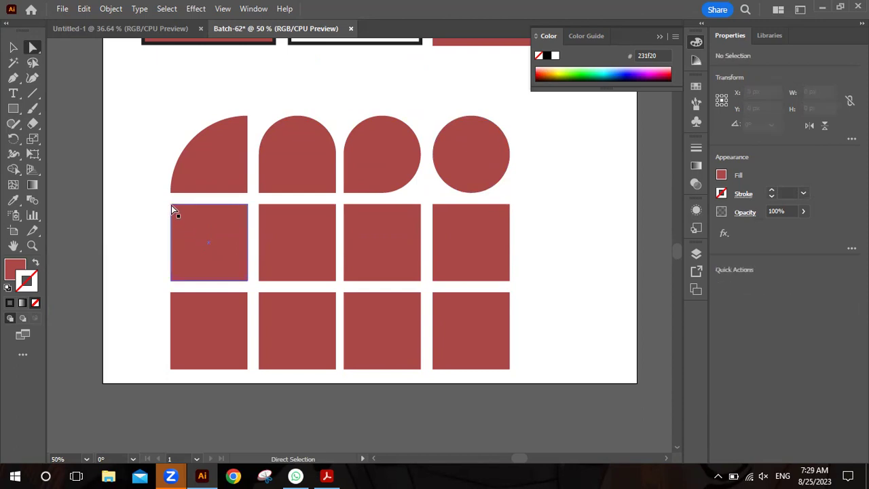
{"action": "left_click", "coordinate": [171, 204]}
{"action": "left_click_drag", "start_coordinate": [180, 214], "coordinate": [262, 306]}
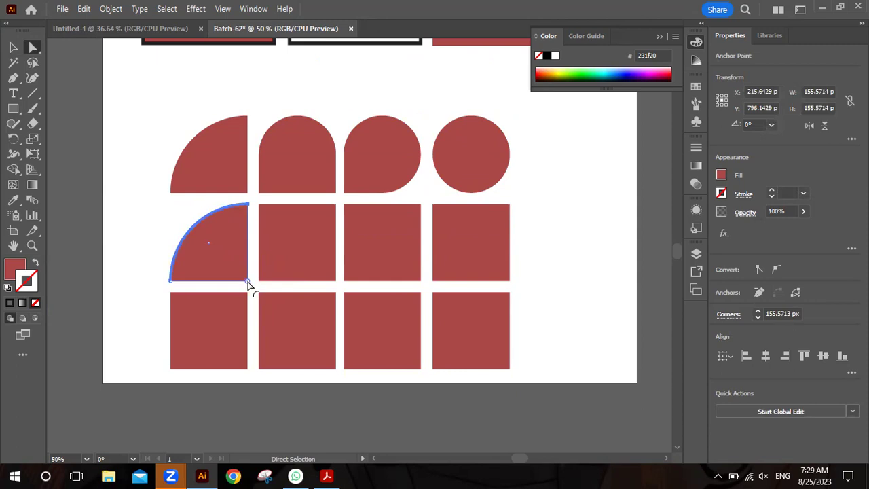
{"action": "left_click_drag", "start_coordinate": [248, 286], "coordinate": [237, 275]}
{"action": "double_click", "coordinate": [237, 273]}
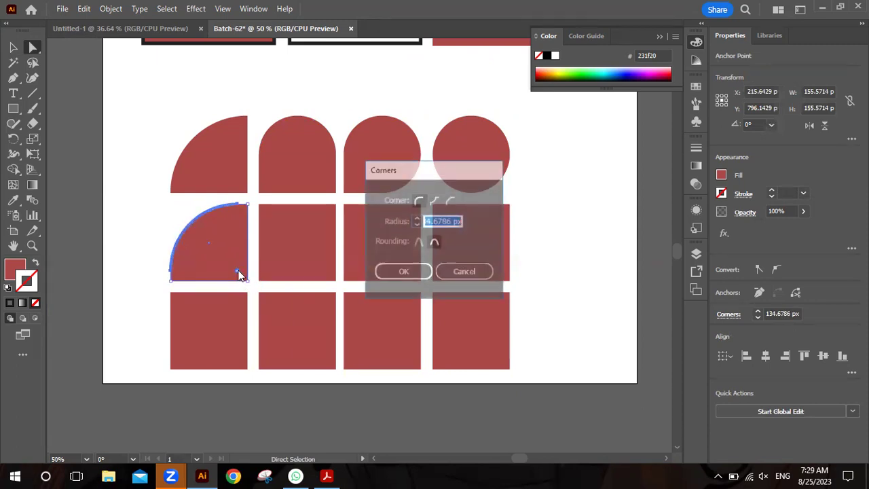
{"action": "left_click", "coordinate": [437, 202]}
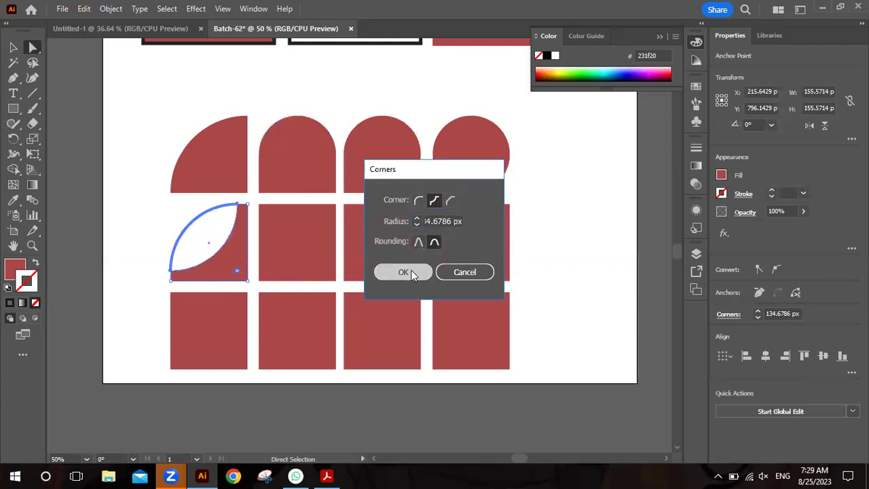
{"action": "left_click", "coordinate": [403, 271]}
Select both upper corner anchors of the middle row's second square.
{"action": "left_click", "coordinate": [262, 210]}
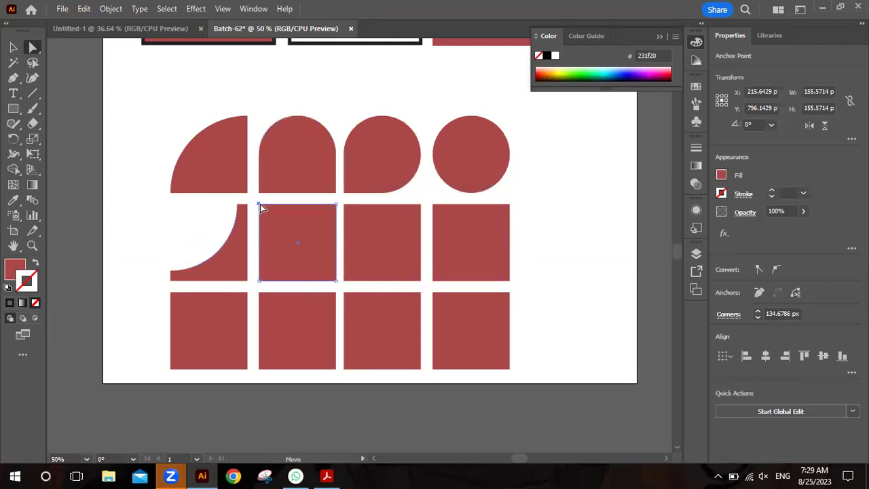
{"action": "left_click", "coordinate": [259, 205]}
{"action": "left_click", "coordinate": [338, 206], "text": "shift"}
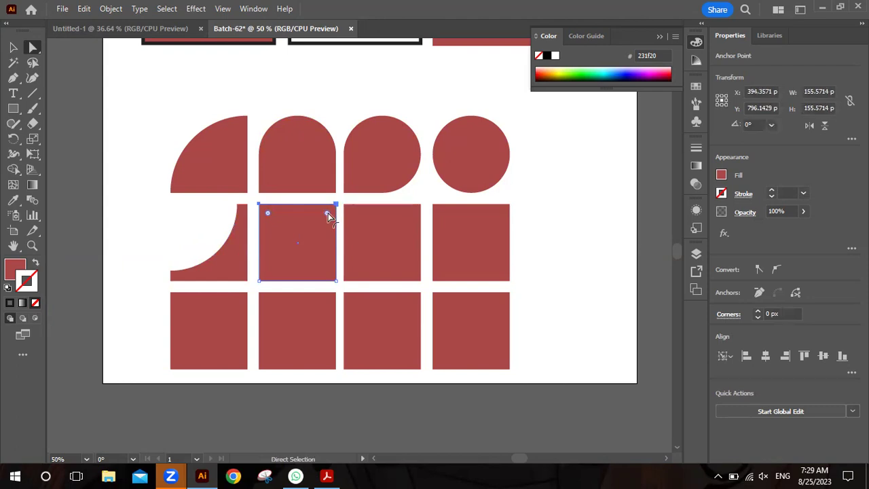
Try fully rounding the second middle-row square's upper corners with Inverted Round on the upper-right one, and undo both changes.
{"action": "left_click_drag", "start_coordinate": [326, 212], "coordinate": [299, 246]}
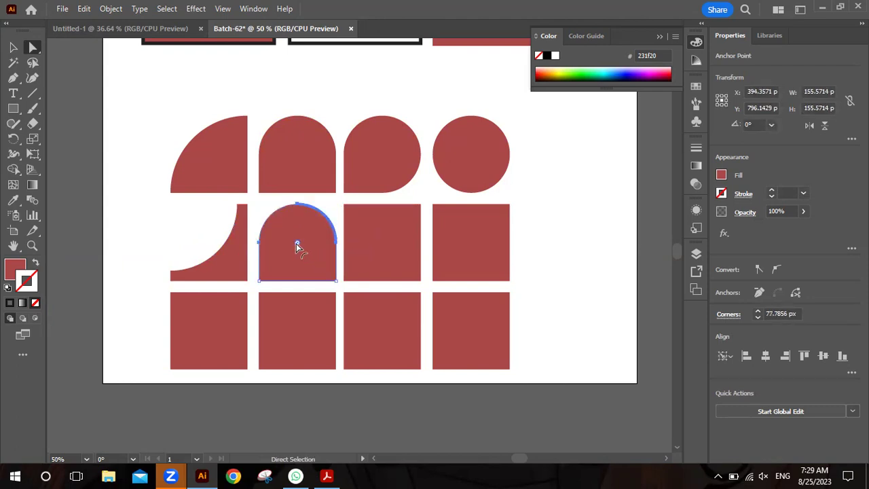
{"action": "double_click", "coordinate": [297, 244]}
{"action": "left_click", "coordinate": [431, 200]}
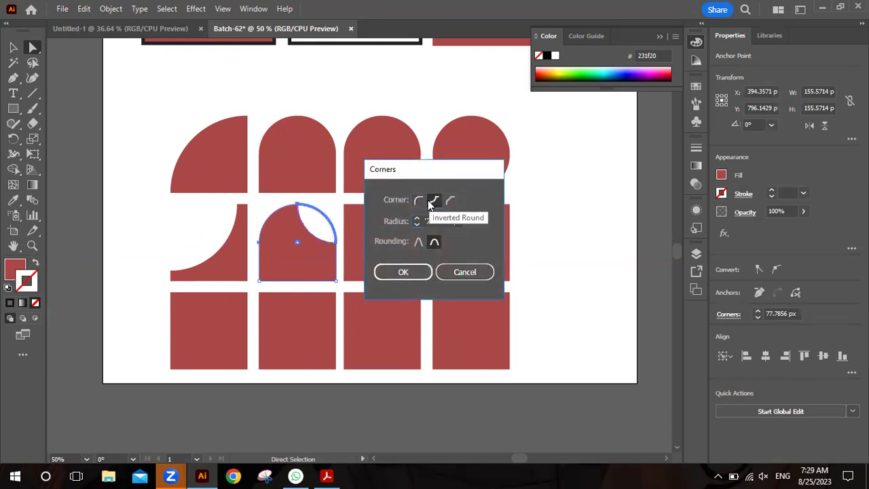
{"action": "left_click", "coordinate": [406, 270]}
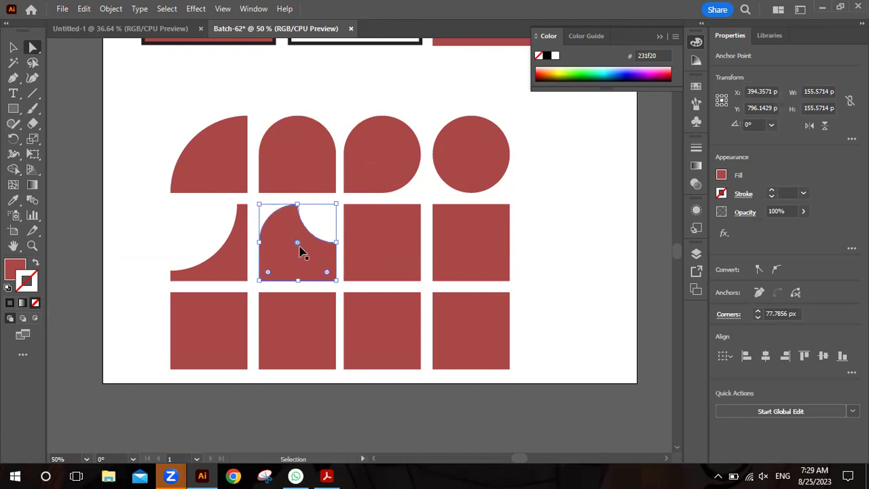
{"action": "key", "text": "ctrl+z"}
{"action": "key", "text": "ctrl+z"}
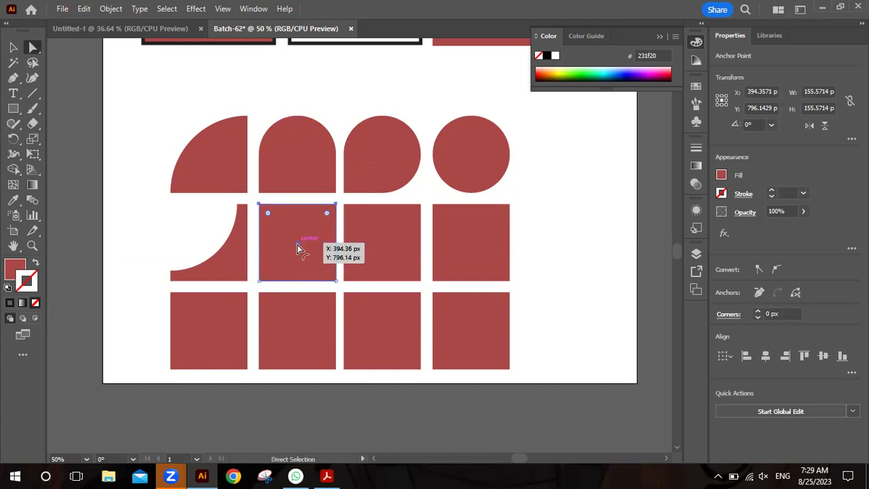
Round both upper corners of the middle row's second square to about 73 px and make them Inverted Round.
{"action": "left_click_drag", "start_coordinate": [327, 214], "coordinate": [304, 246]}
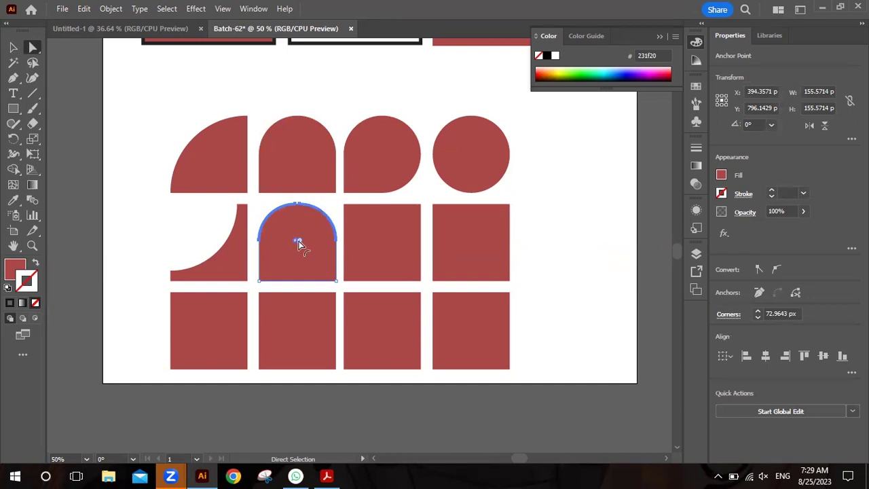
{"action": "double_click", "coordinate": [298, 241]}
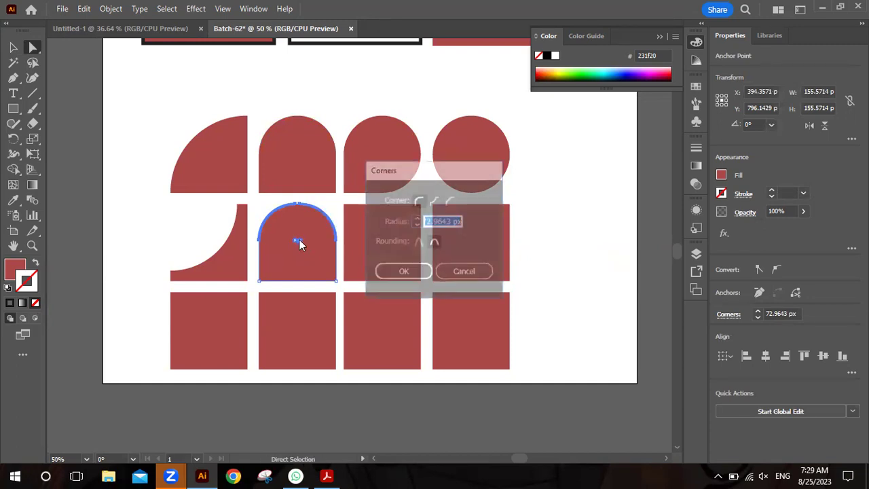
{"action": "left_click", "coordinate": [434, 200]}
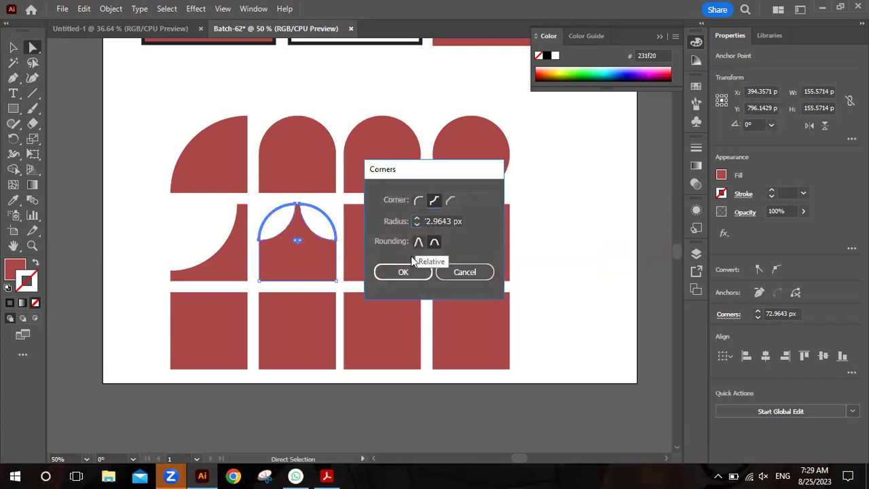
{"action": "left_click", "coordinate": [403, 272]}
{"action": "left_click", "coordinate": [562, 208]}
Round all corners except the lower-left one on the middle row's third square to about 71 px as Inverted Round.
{"action": "left_click", "coordinate": [343, 204]}
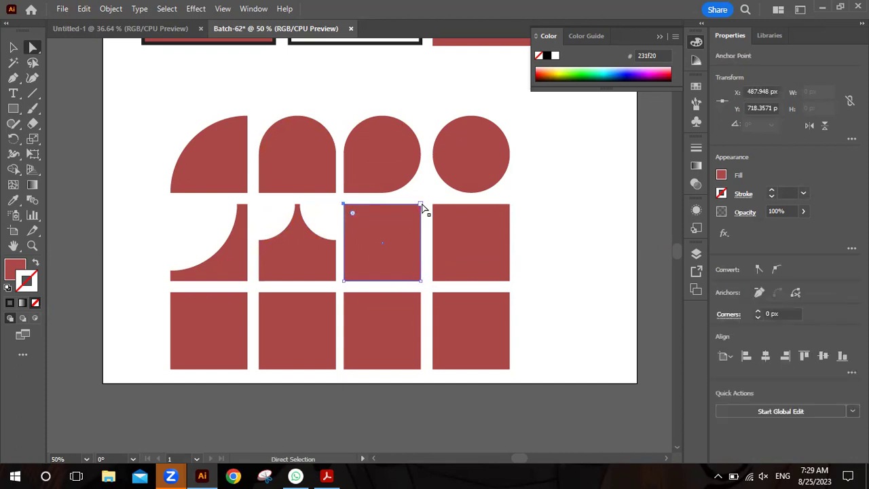
{"action": "left_click", "coordinate": [420, 205], "text": "shift"}
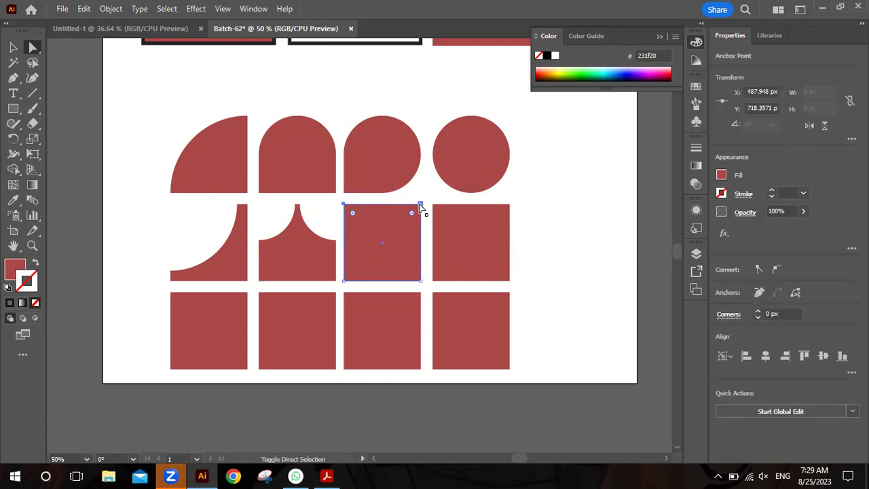
{"action": "left_click", "coordinate": [420, 281], "text": "shift"}
{"action": "left_click_drag", "start_coordinate": [412, 216], "coordinate": [385, 240]}
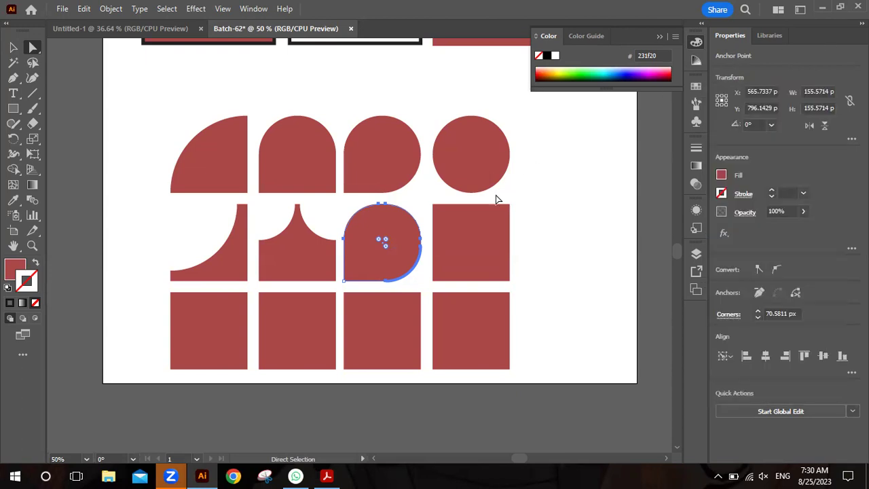
{"action": "double_click", "coordinate": [384, 244]}
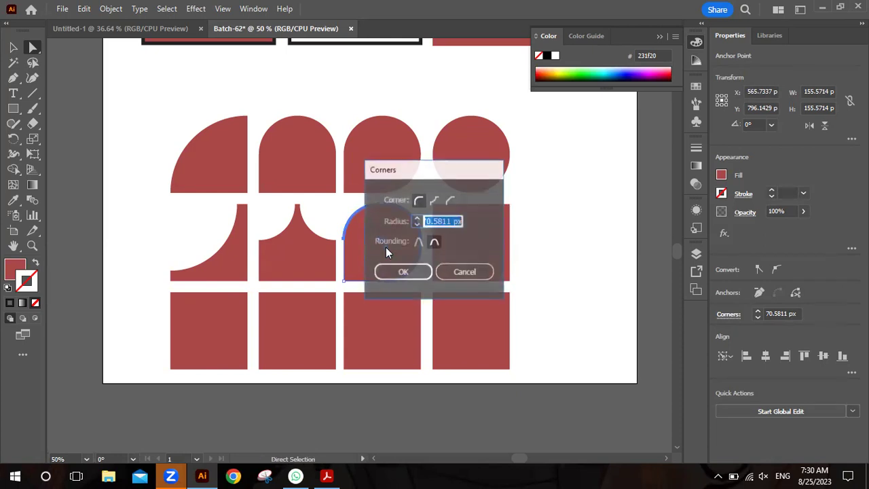
{"action": "left_click", "coordinate": [433, 203]}
{"action": "left_click", "coordinate": [413, 271]}
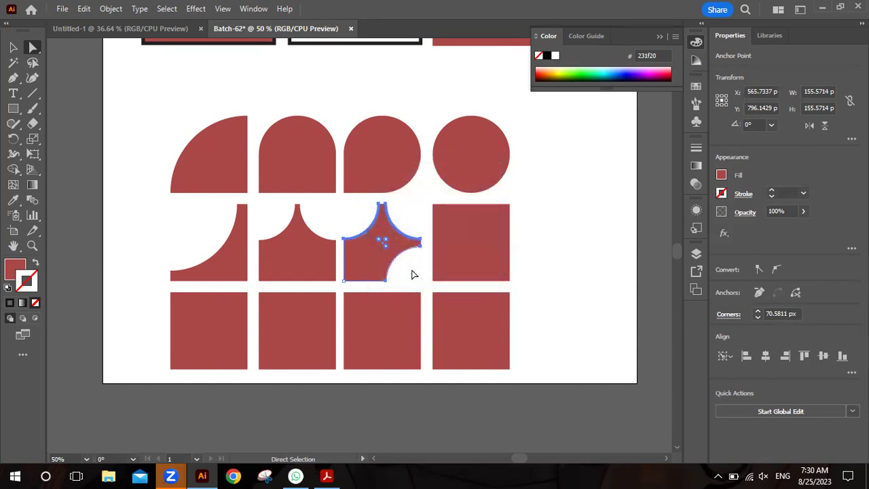
{"action": "left_click", "coordinate": [566, 193]}
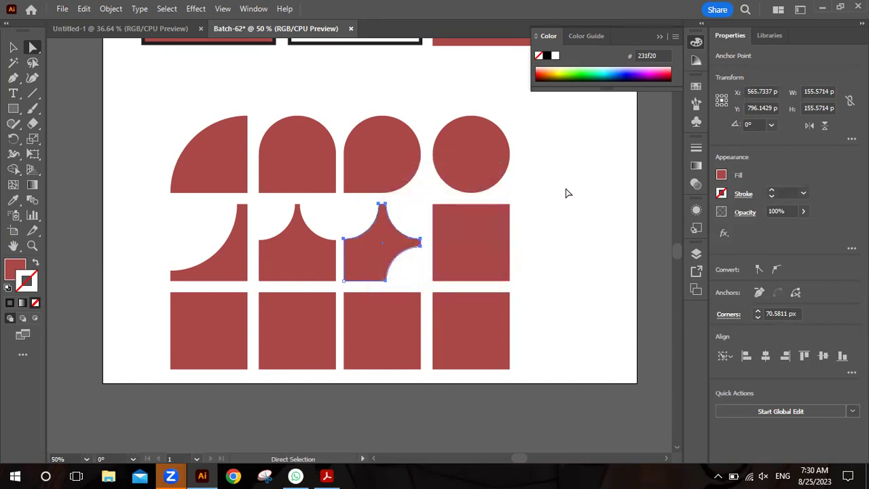
Try fully rounding all corners of the middle row's fourth square and applying Inverted Round, and undo the changes.
{"action": "left_click", "coordinate": [484, 224]}
{"action": "left_click_drag", "start_coordinate": [440, 215], "coordinate": [473, 244]}
{"action": "left_click_drag", "start_coordinate": [437, 215], "coordinate": [516, 293]}
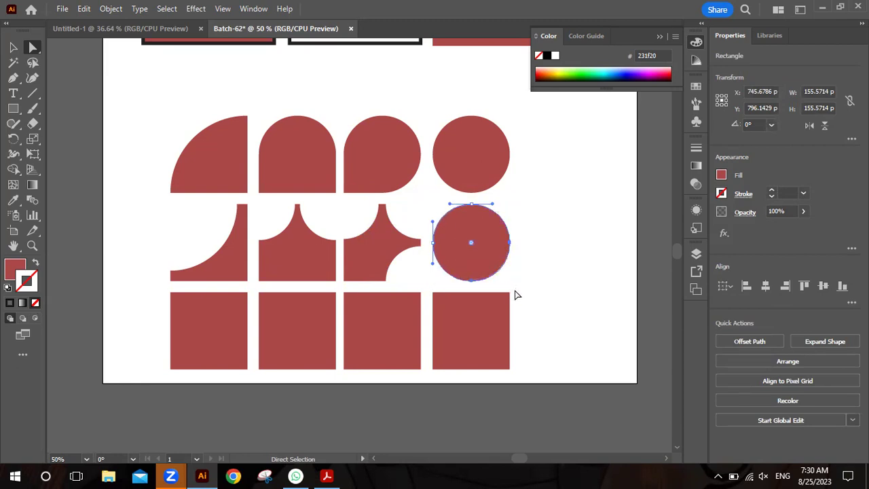
{"action": "double_click", "coordinate": [472, 244]}
{"action": "left_click", "coordinate": [436, 200]}
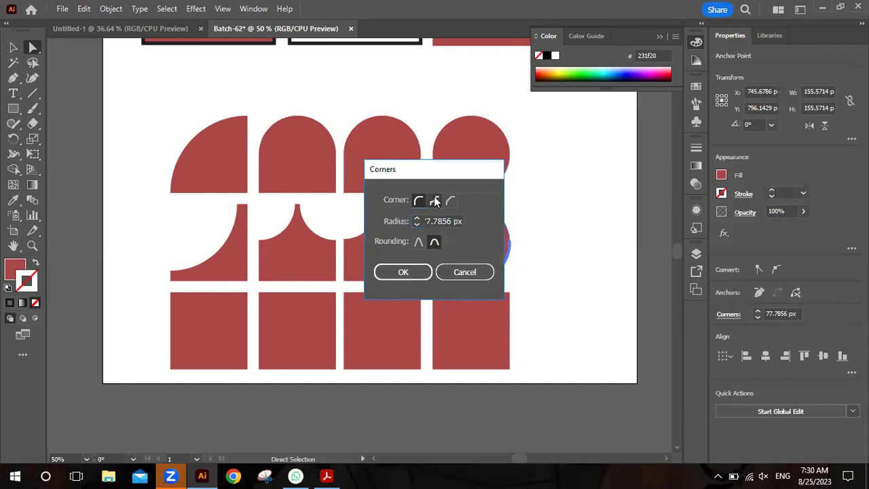
{"action": "left_click", "coordinate": [399, 271]}
{"action": "key", "text": "ctrl+z"}
{"action": "key", "text": "ctrl+z"}
{"action": "key", "text": "ctrl+z"}
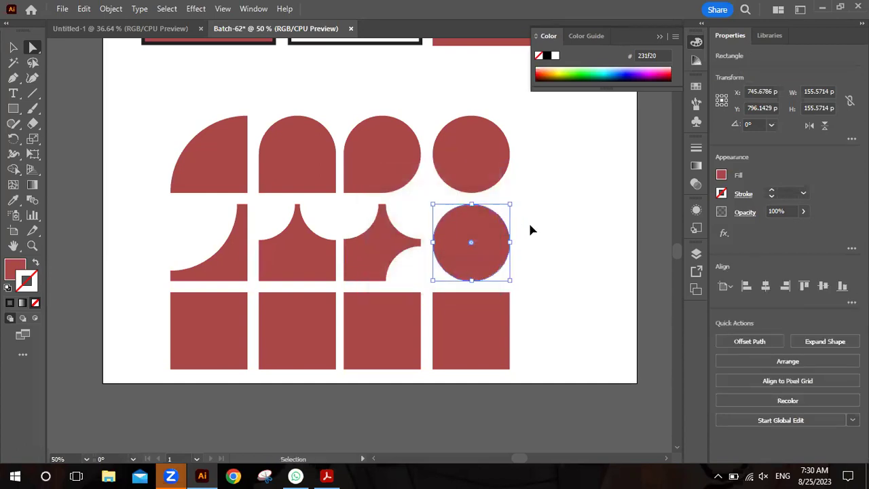
{"action": "key", "text": "ctrl+shift+z"}
{"action": "key", "text": "ctrl+shift+z"}
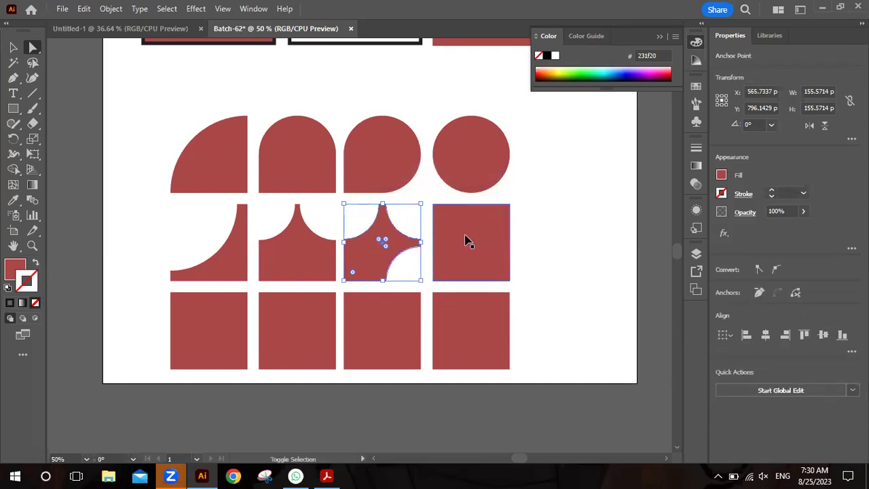
{"action": "key", "text": "ctrl+z"}
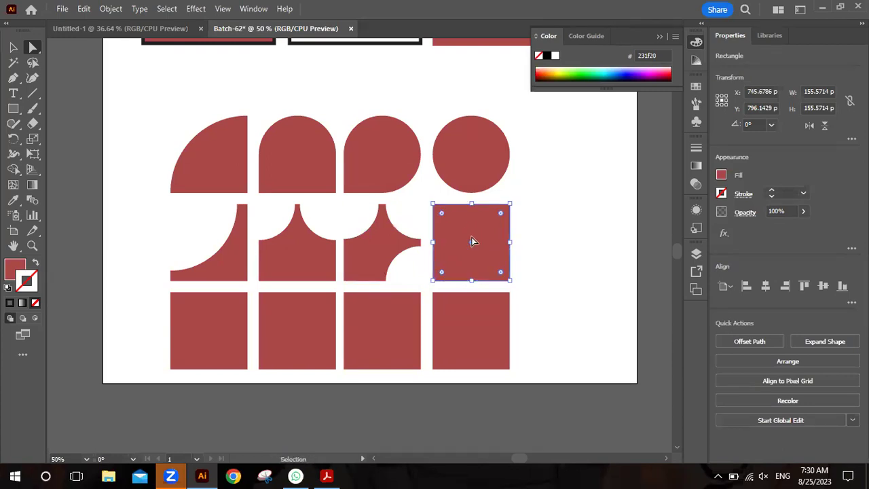
Round all four corners of the middle row's fourth square to about 72 px, make them Inverted Round, and deselect the shape.
{"action": "left_click_drag", "start_coordinate": [442, 216], "coordinate": [473, 244]}
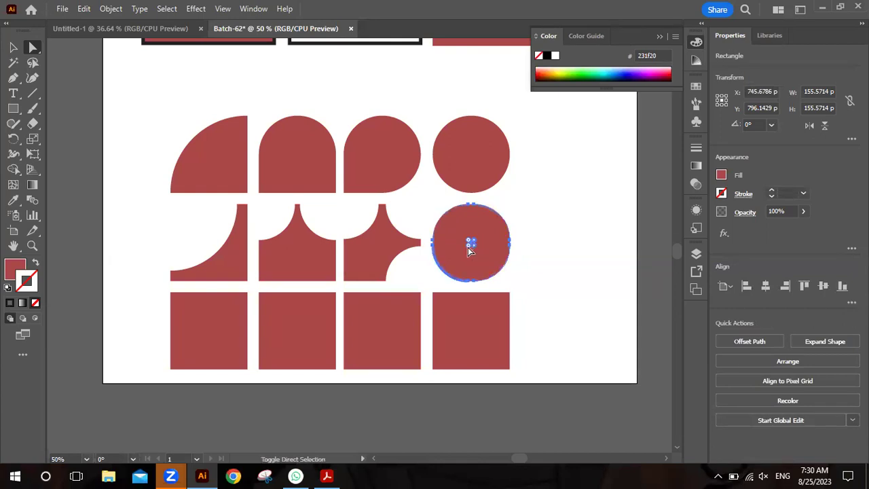
{"action": "double_click", "coordinate": [469, 243]}
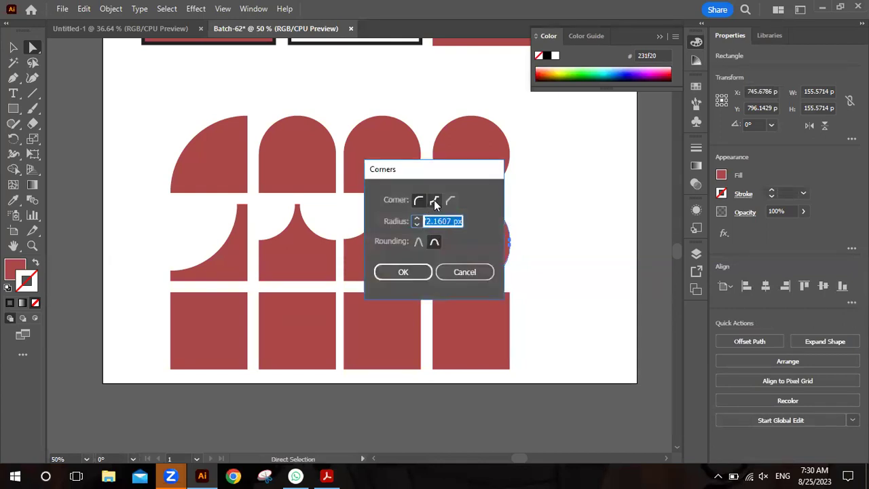
{"action": "left_click", "coordinate": [434, 199]}
{"action": "left_click", "coordinate": [416, 272]}
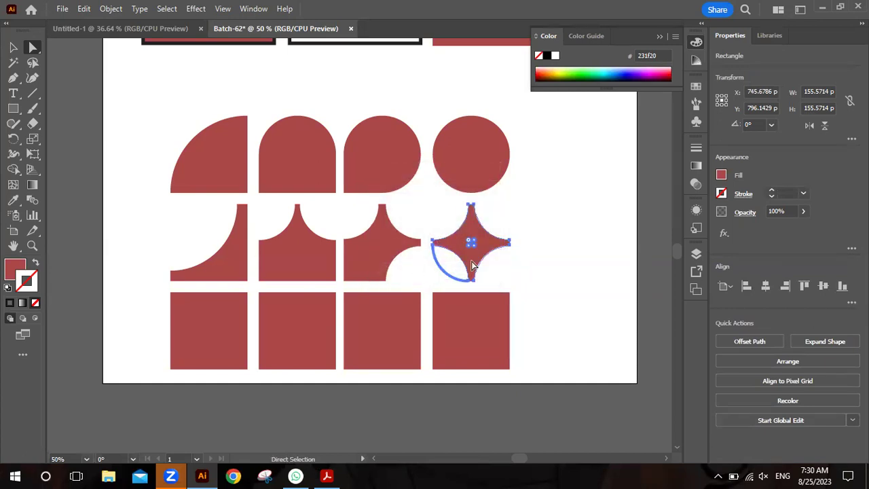
{"action": "left_click", "coordinate": [550, 281]}
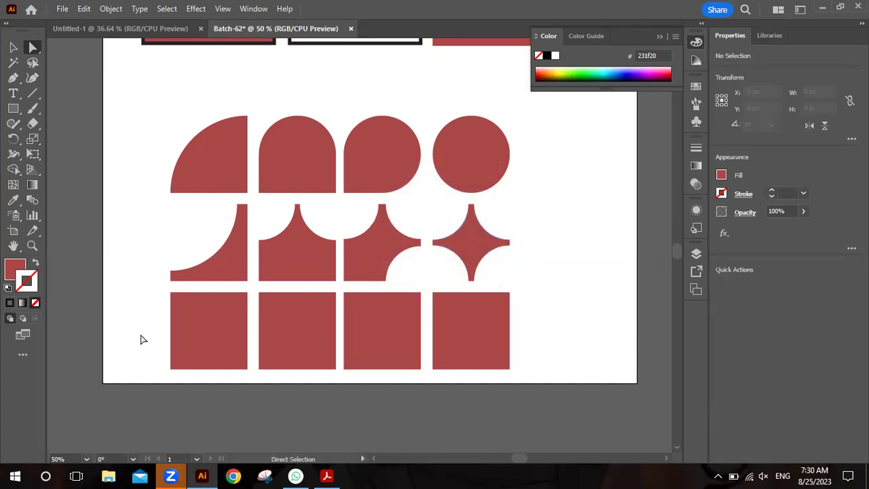
Give only the upper-left corner of the bottom row's first square a 131 px radius and make it Chamfer.
{"action": "left_click", "coordinate": [182, 307]}
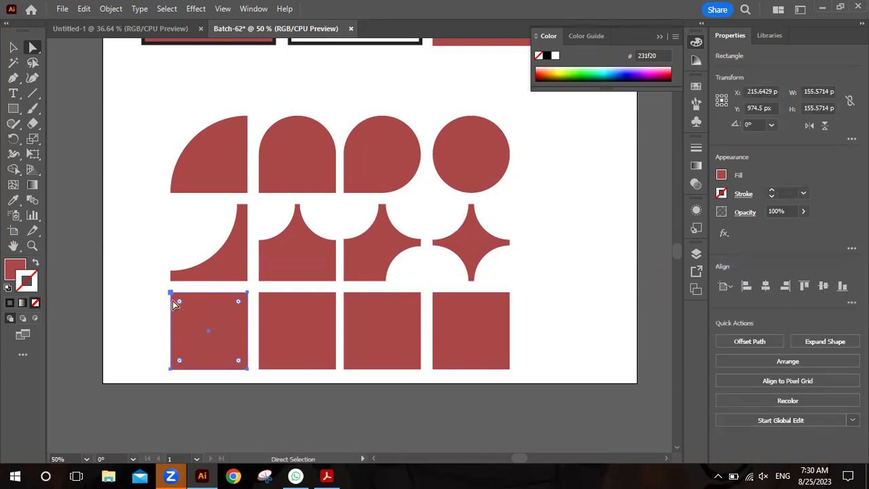
{"action": "left_click", "coordinate": [163, 302]}
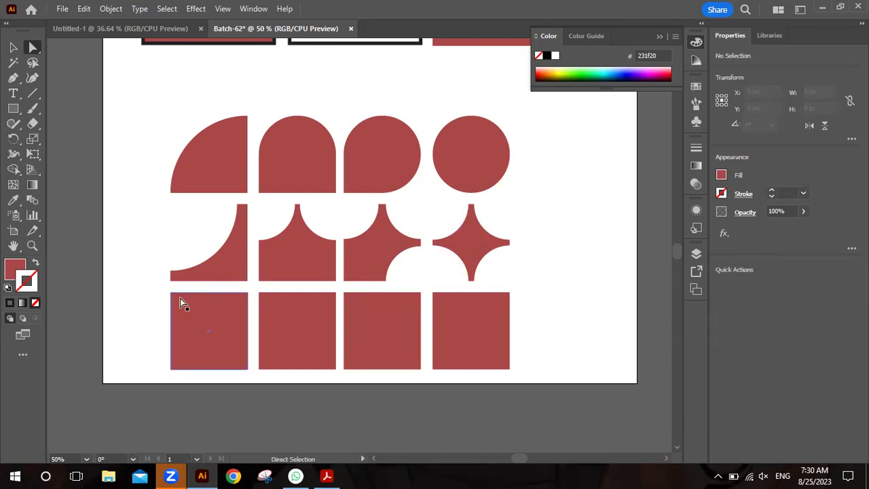
{"action": "left_click", "coordinate": [171, 293]}
{"action": "left_click_drag", "start_coordinate": [180, 303], "coordinate": [234, 359]}
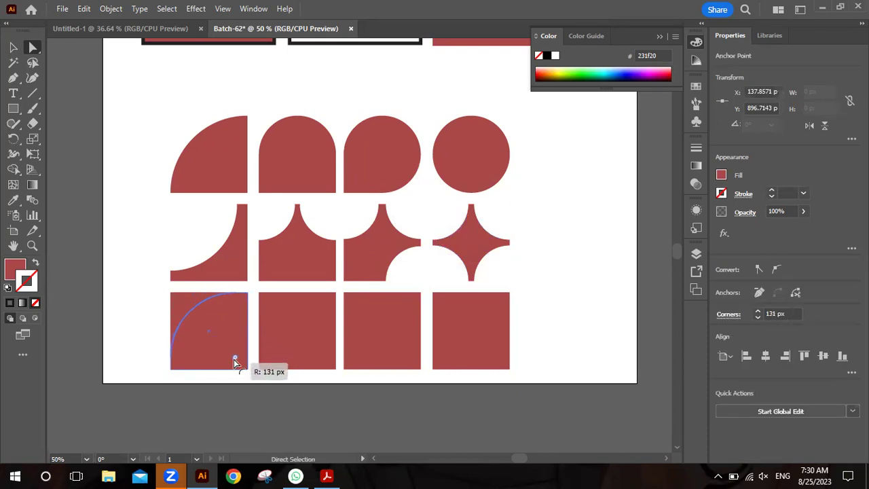
{"action": "double_click", "coordinate": [235, 357]}
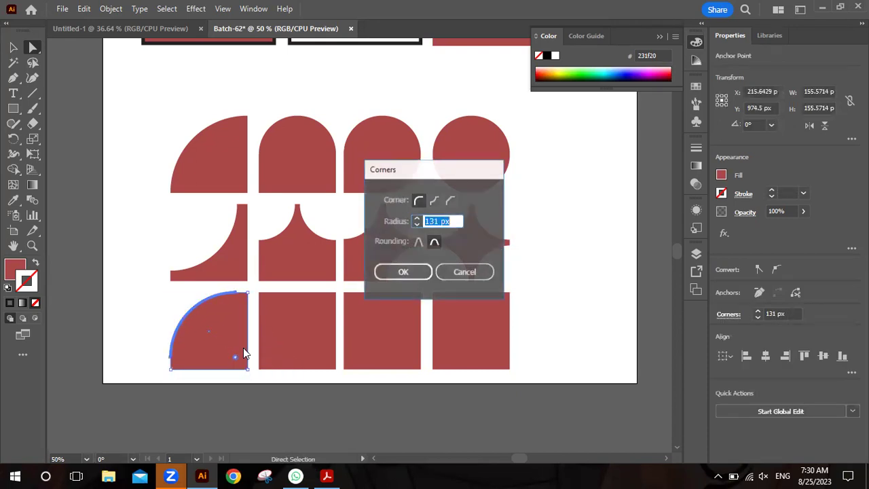
{"action": "left_click", "coordinate": [452, 200]}
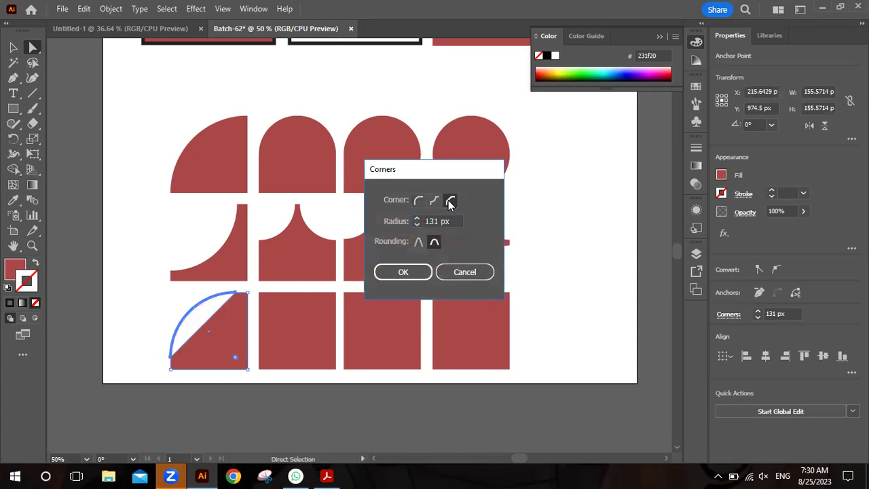
{"action": "left_click", "coordinate": [404, 272]}
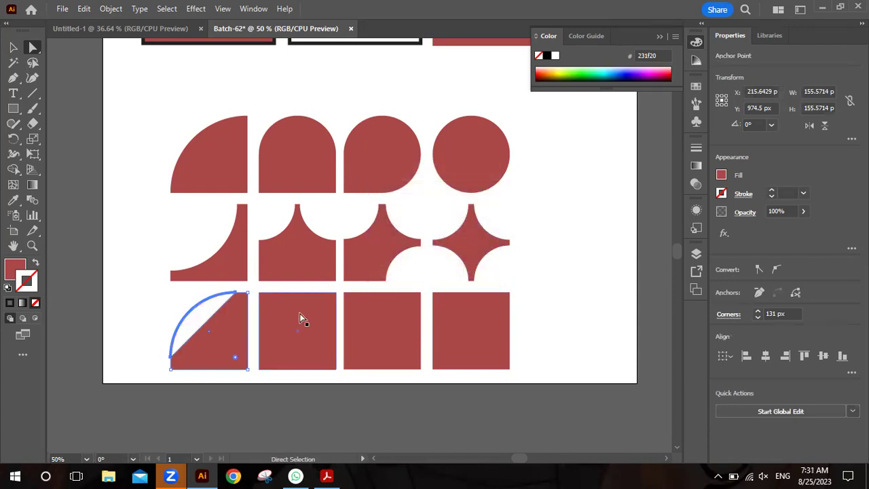
Try rounding the upper corners of the bottom row's second square one at a time, and undo the changes.
{"action": "left_click", "coordinate": [269, 307]}
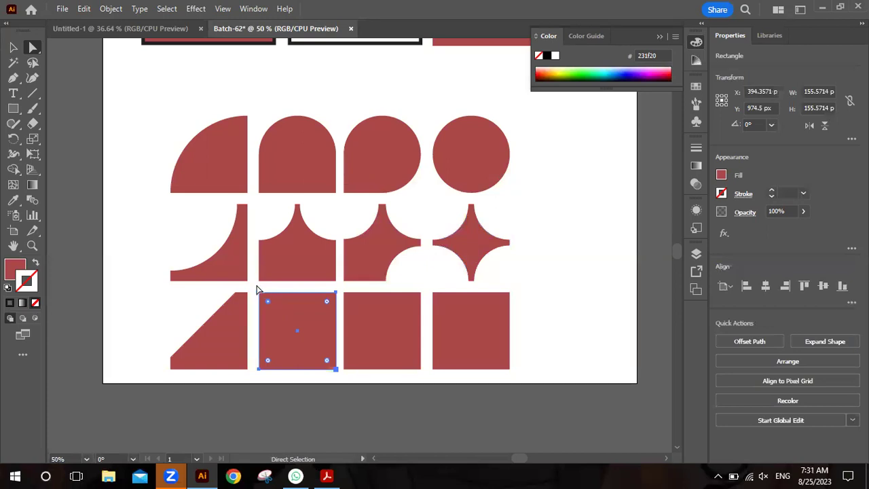
{"action": "left_click", "coordinate": [259, 288]}
{"action": "left_click", "coordinate": [260, 293]}
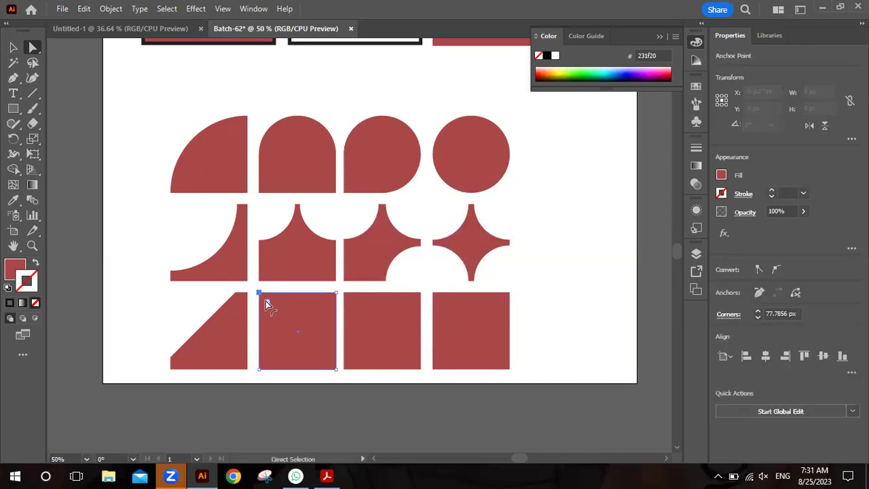
{"action": "left_click_drag", "start_coordinate": [298, 332], "coordinate": [299, 332]}
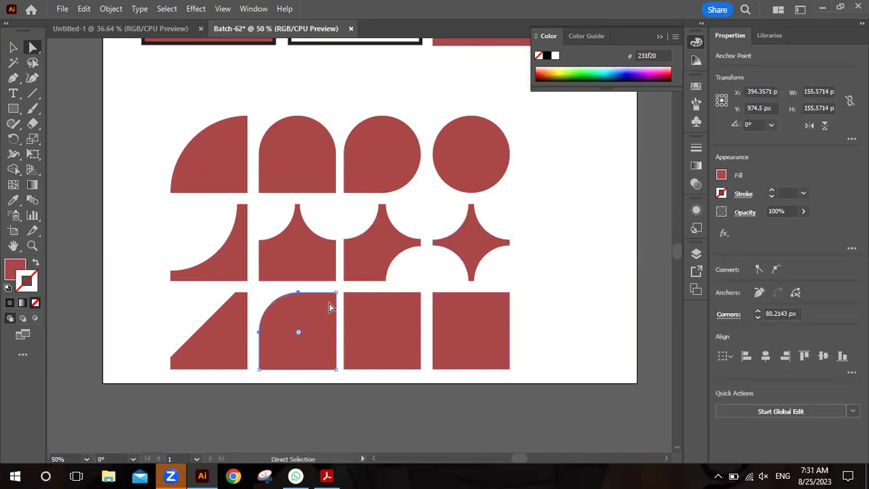
{"action": "left_click", "coordinate": [336, 294]}
{"action": "left_click_drag", "start_coordinate": [328, 301], "coordinate": [307, 324]}
{"action": "key", "text": "ctrl+z"}
{"action": "key", "text": "ctrl+z"}
{"action": "key", "text": "ctrl+z"}
{"action": "key", "text": "ctrl+z"}
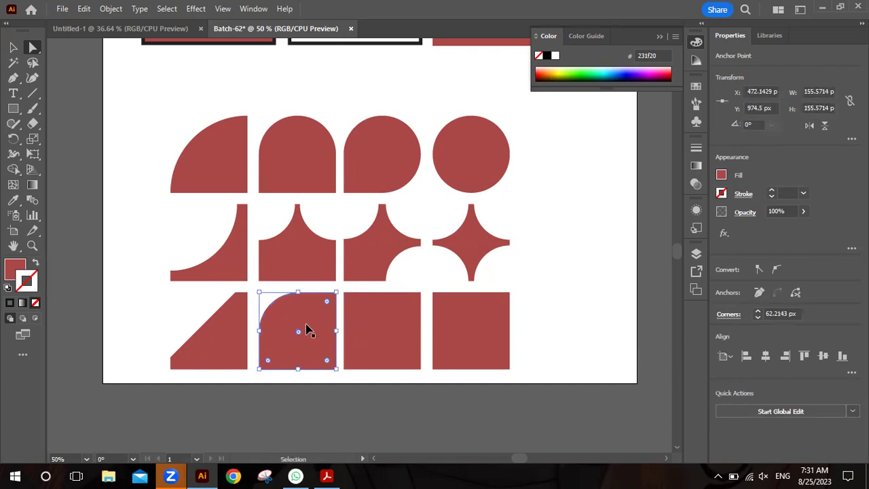
Round both upper corners of the bottom row's second square to about 67 px and make them Chamfer.
{"action": "left_click", "coordinate": [336, 294]}
{"action": "left_click_drag", "start_coordinate": [327, 303], "coordinate": [307, 333]}
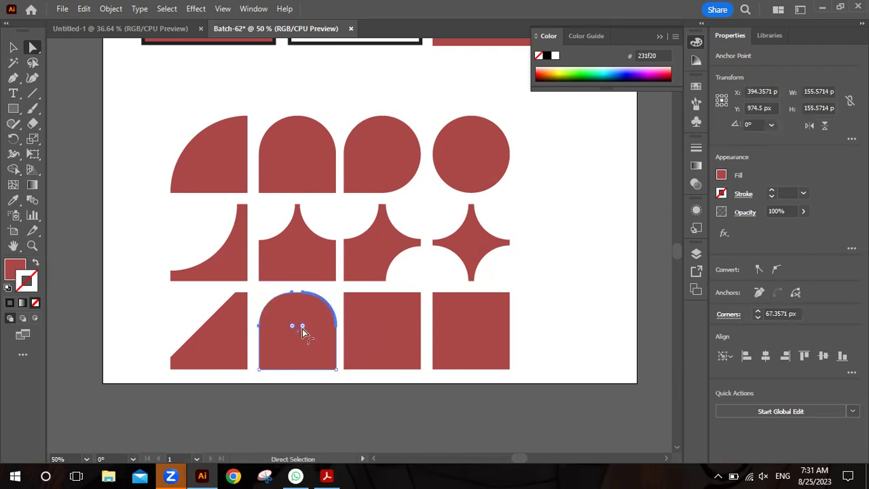
{"action": "double_click", "coordinate": [303, 327]}
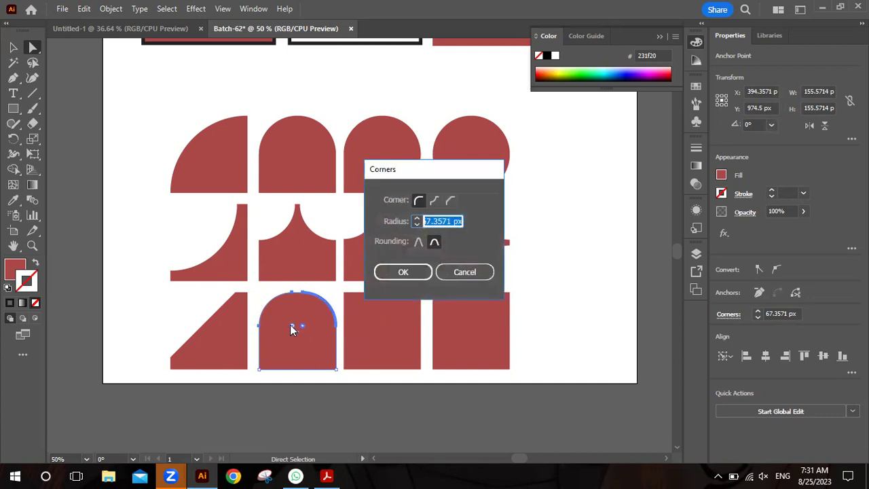
{"action": "left_click", "coordinate": [458, 272]}
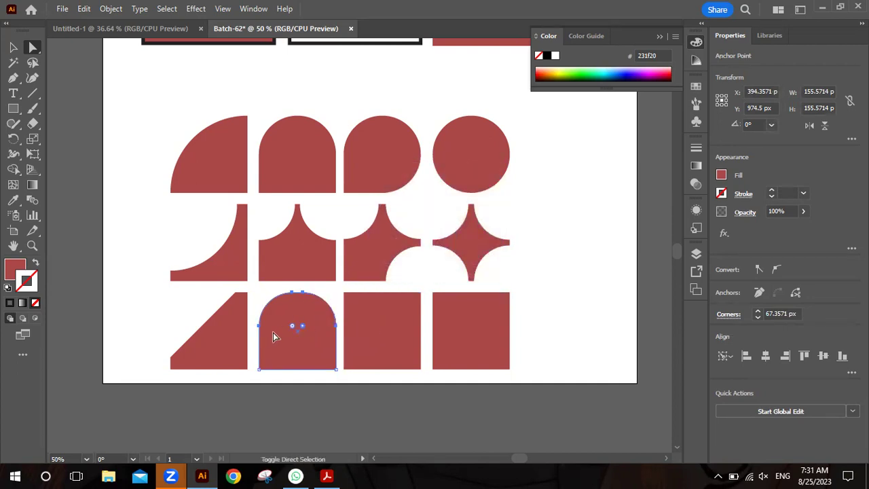
{"action": "double_click", "coordinate": [294, 327]}
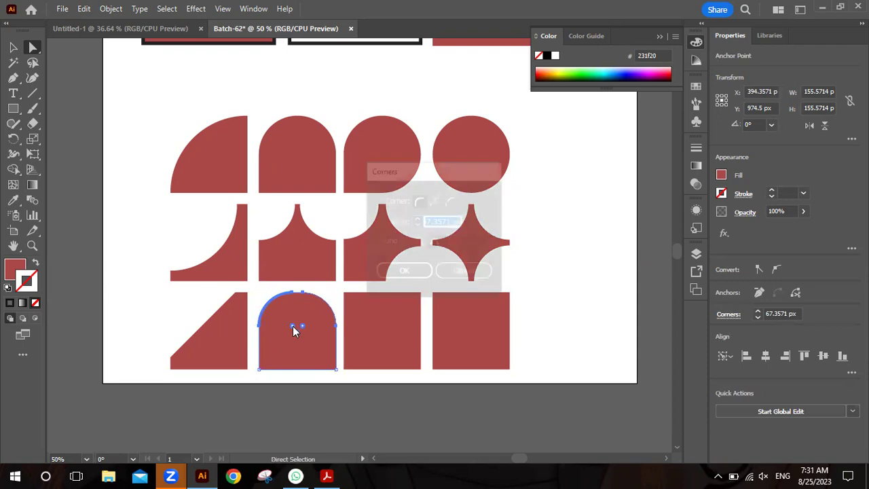
{"action": "left_click", "coordinate": [451, 201]}
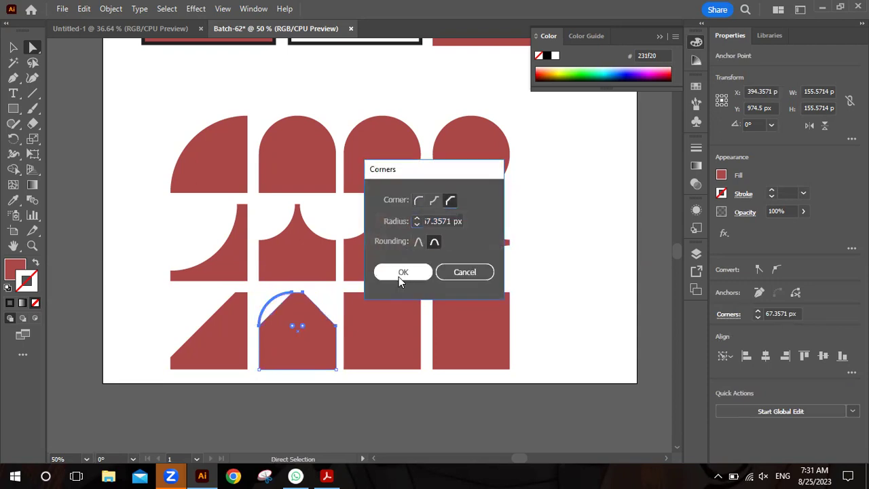
{"action": "left_click", "coordinate": [399, 277]}
Round all corners except the lower-left of the bottom row's third square to about 69 px and make the upper-left and lower-right ones Chamfer.
{"action": "left_click", "coordinate": [344, 293]}
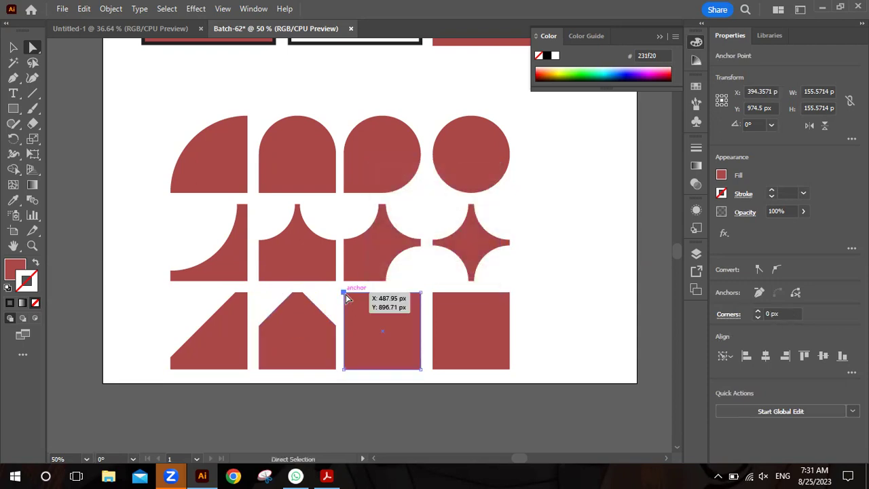
{"action": "left_click", "coordinate": [421, 293], "text": "shift"}
{"action": "left_click", "coordinate": [421, 370], "text": "shift"}
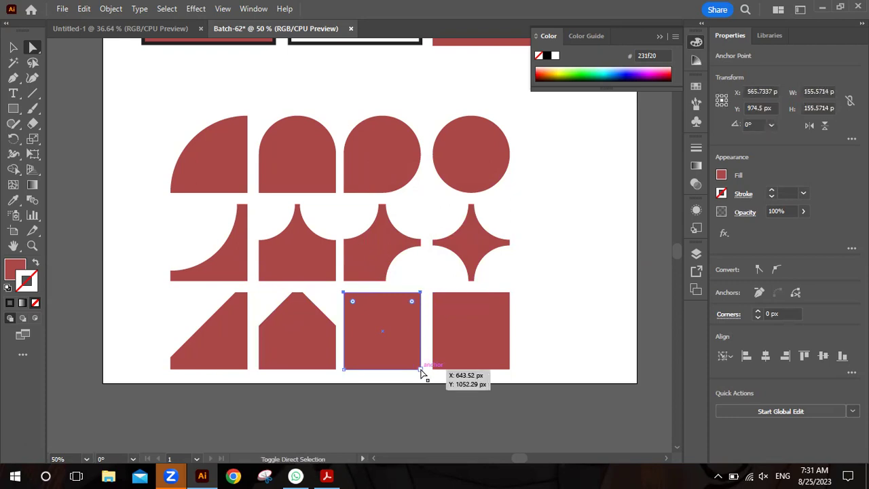
{"action": "left_click_drag", "start_coordinate": [411, 301], "coordinate": [386, 326]}
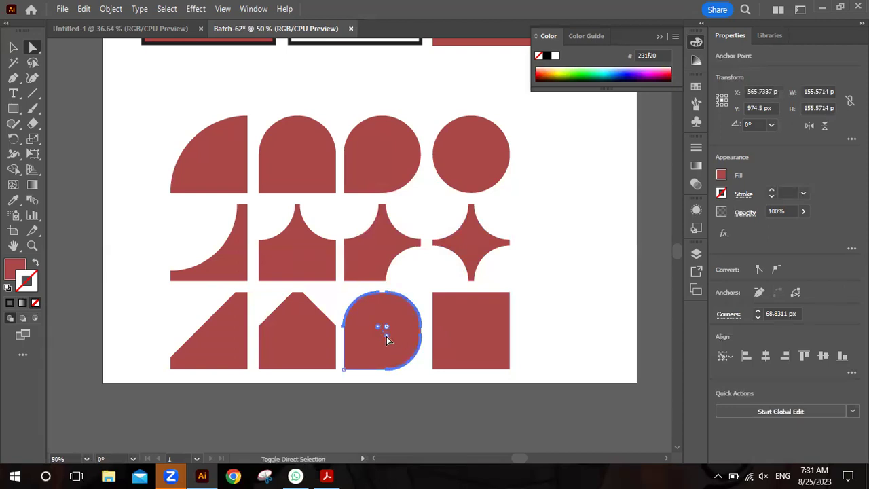
{"action": "double_click", "coordinate": [386, 336]}
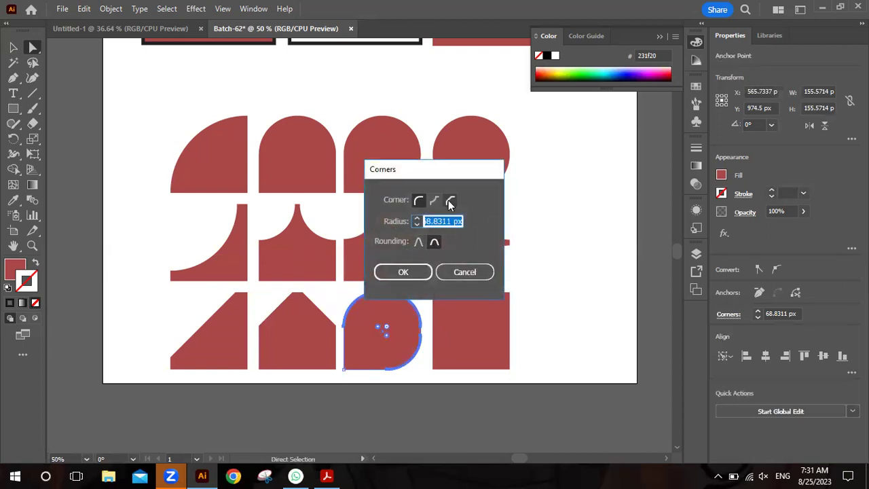
{"action": "left_click", "coordinate": [447, 200]}
{"action": "left_click", "coordinate": [408, 271]}
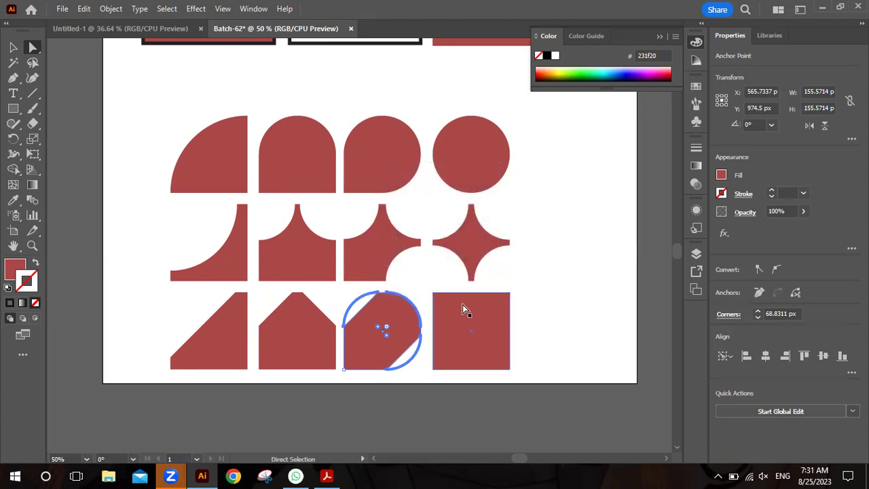
Change the remaining round upper-right corner of the bottom row's third square to Chamfer and deselect the shape.
{"action": "left_click", "coordinate": [544, 277]}
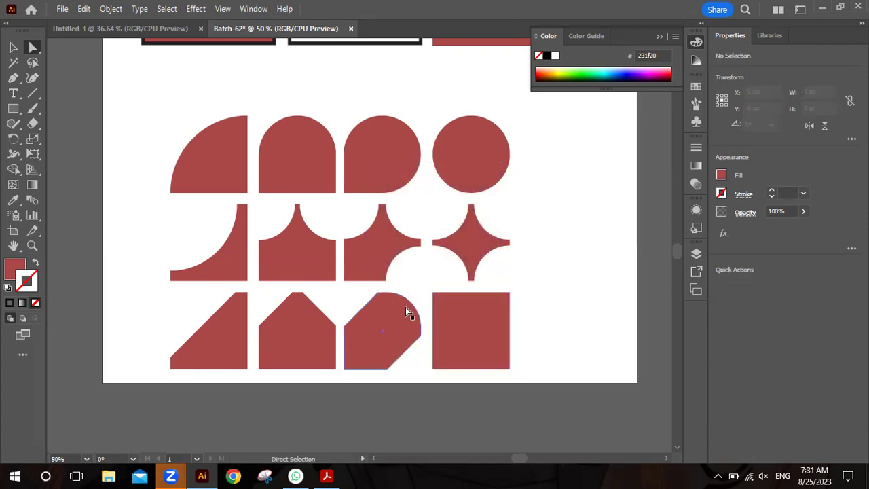
{"action": "left_click", "coordinate": [396, 327]}
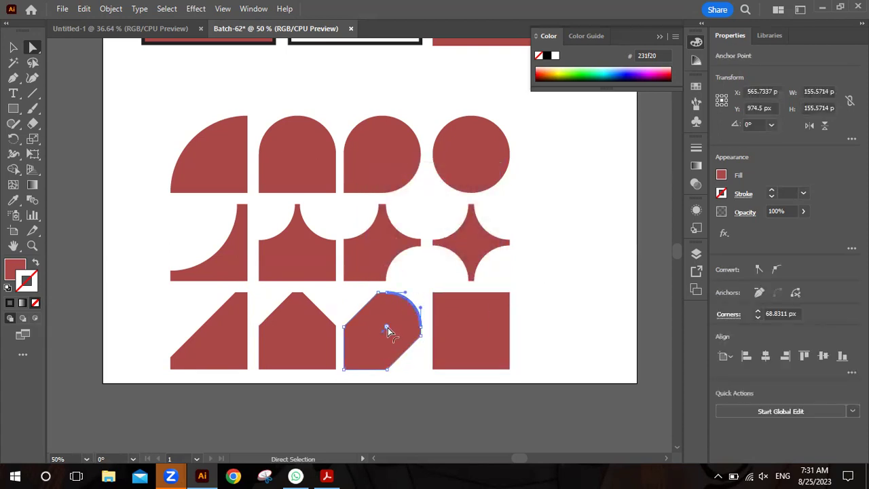
{"action": "double_click", "coordinate": [387, 328]}
{"action": "left_click", "coordinate": [450, 200]}
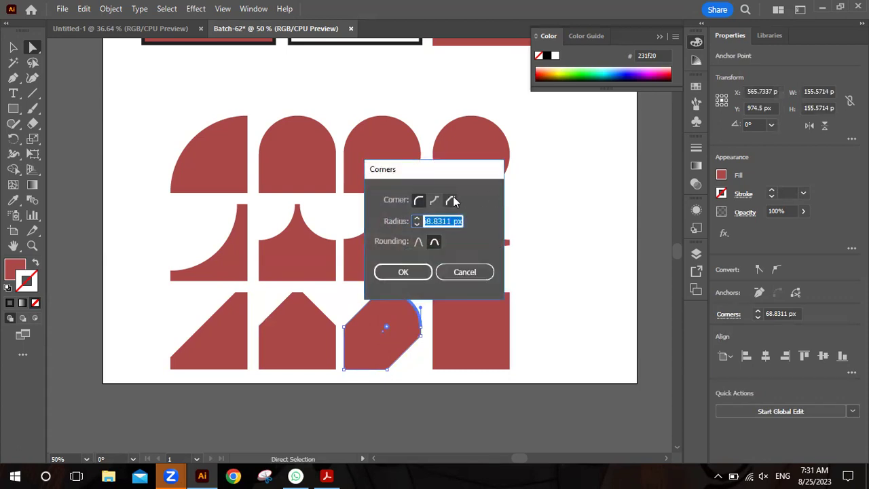
{"action": "left_click", "coordinate": [408, 268]}
{"action": "left_click", "coordinate": [543, 301]}
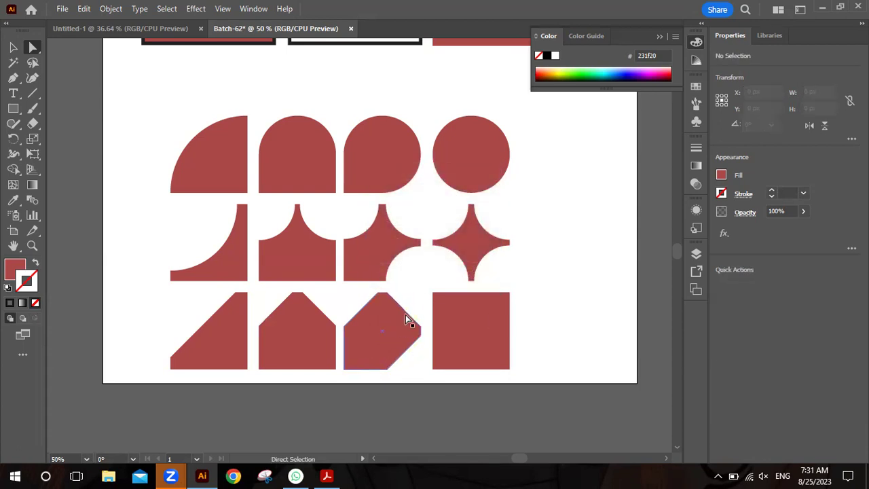
Round all four corners of the bottom row's fourth square almost to its centre, change them to Chamfer, and deselect the shape.
{"action": "left_click", "coordinate": [462, 315]}
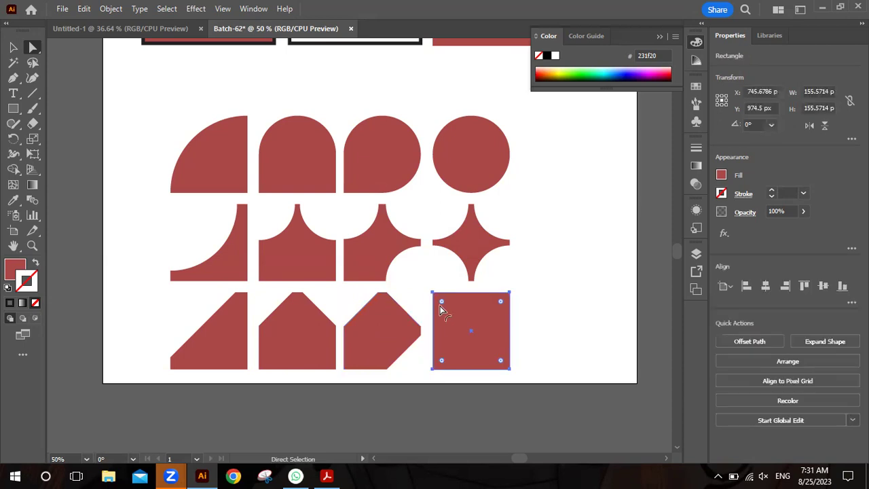
{"action": "left_click_drag", "start_coordinate": [442, 303], "coordinate": [470, 333]}
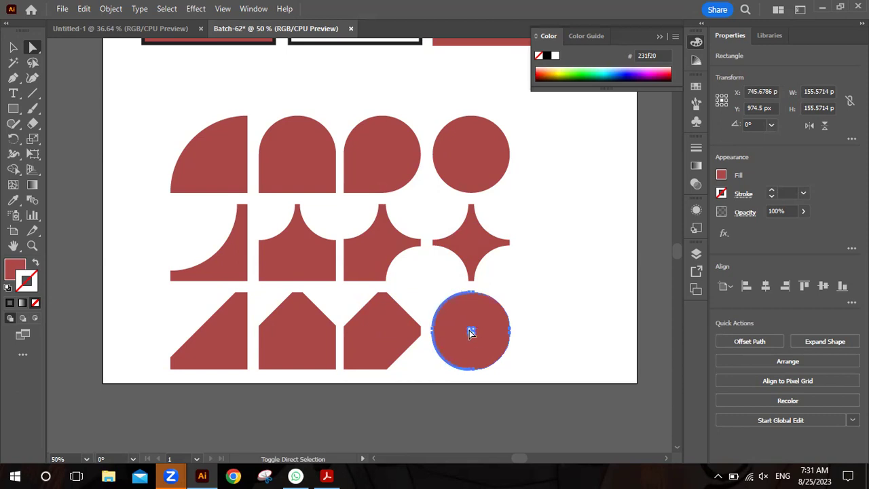
{"action": "double_click", "coordinate": [471, 332]}
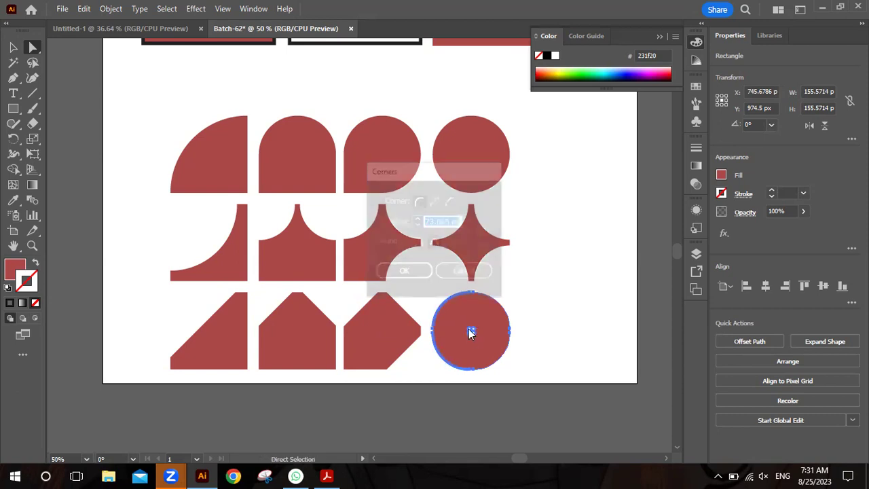
{"action": "left_click", "coordinate": [450, 201]}
{"action": "left_click", "coordinate": [403, 272]}
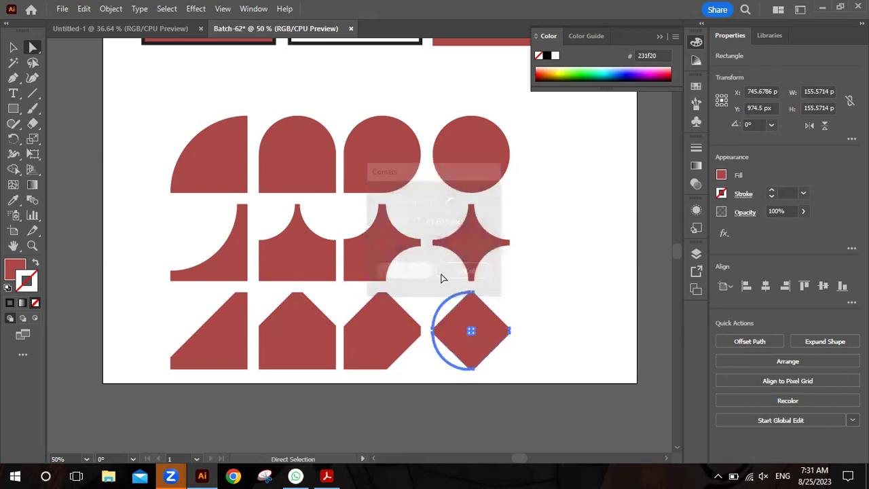
{"action": "left_click", "coordinate": [554, 280]}
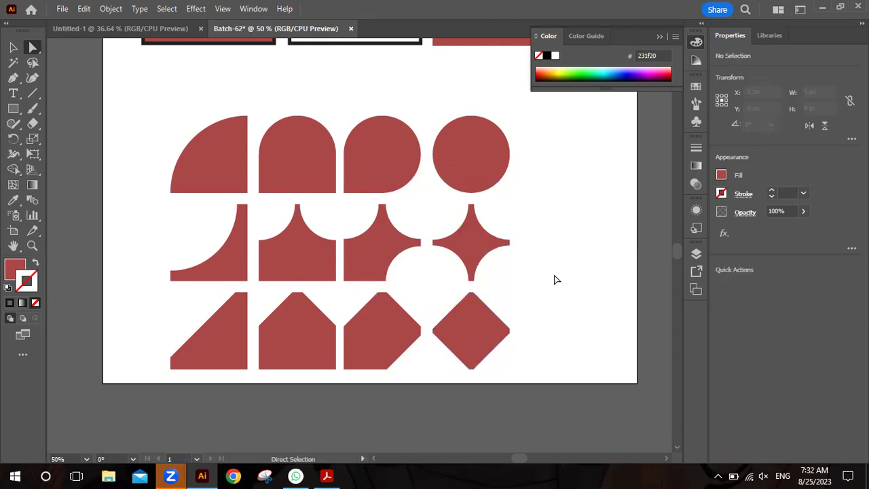
{"action": "left_click", "coordinate": [13, 108]}
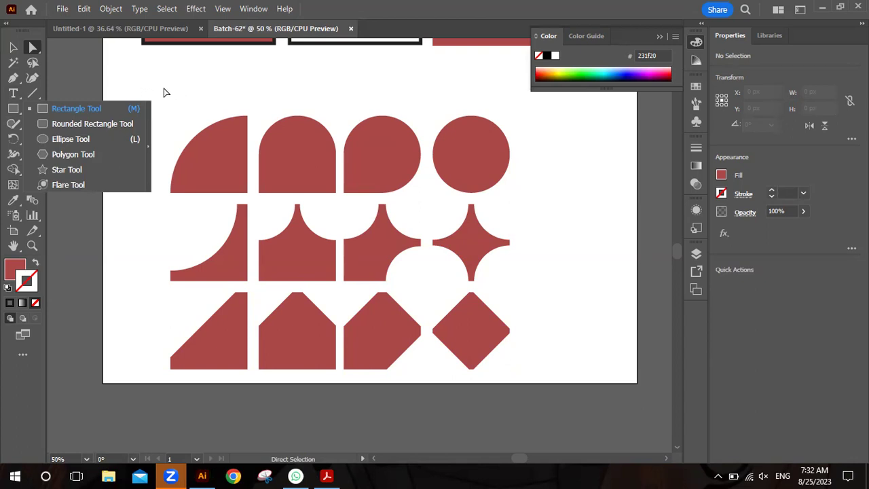
{"action": "left_click", "coordinate": [179, 99]}
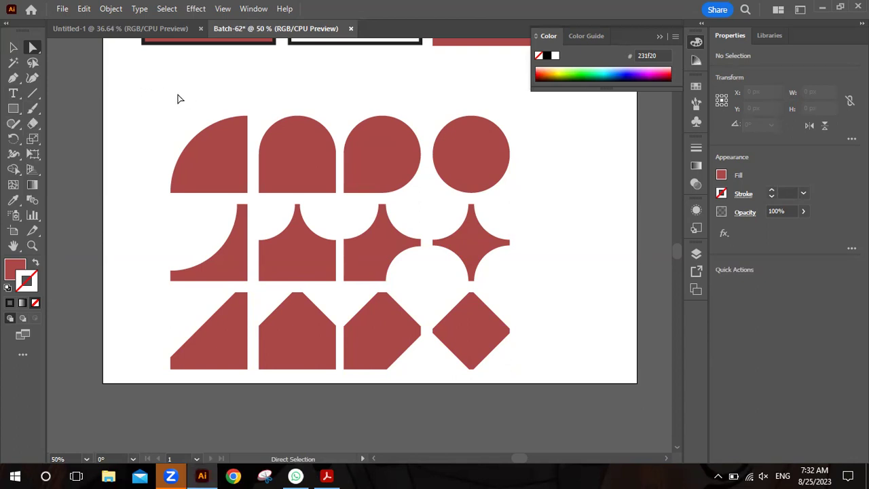
{"action": "left_click", "coordinate": [18, 109]}
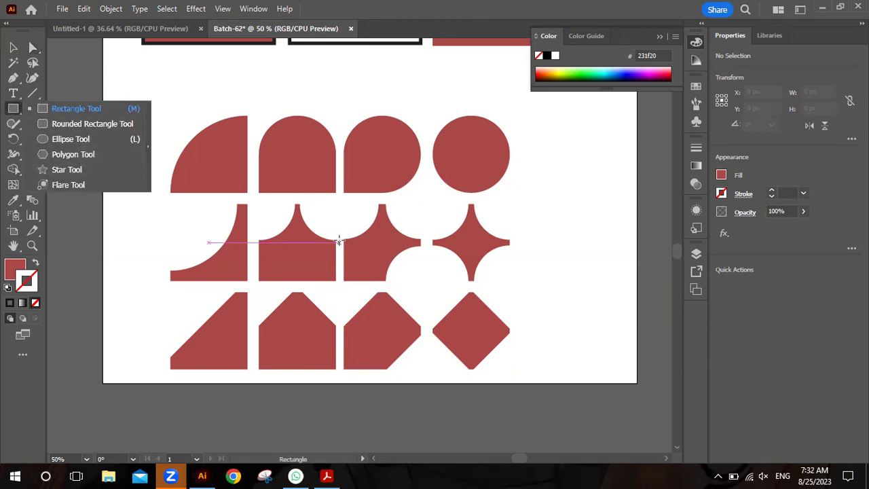
Delete all the corner-variation shapes in the three-row grid.
{"action": "key", "text": "v"}
{"action": "left_click_drag", "start_coordinate": [162, 104], "coordinate": [595, 419]}
{"action": "key", "text": "Delete"}
Try reshaping a circle about 269 px wide into an egg by raising its top anchor point with Direct Selection, and delete it.
{"action": "left_click_drag", "start_coordinate": [12, 114], "coordinate": [59, 139]}
{"action": "left_click_drag", "start_coordinate": [292, 165], "coordinate": [422, 299]}
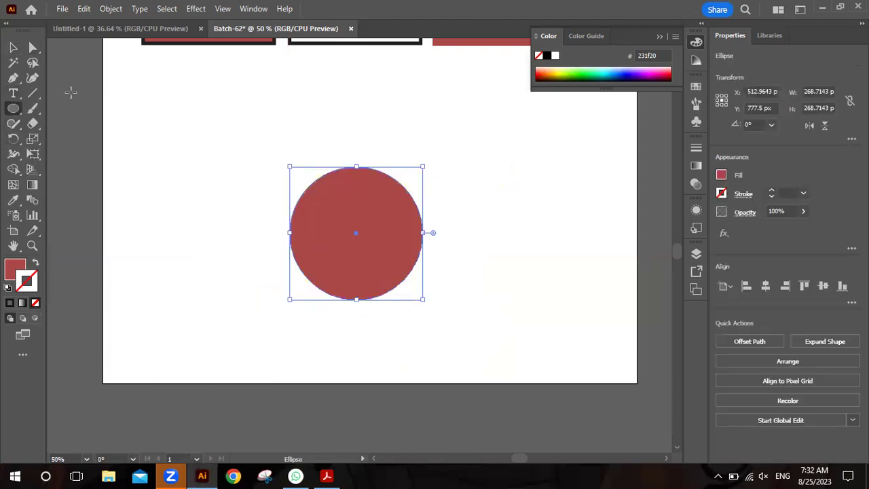
{"action": "left_click", "coordinate": [32, 47]}
{"action": "left_click", "coordinate": [246, 180]}
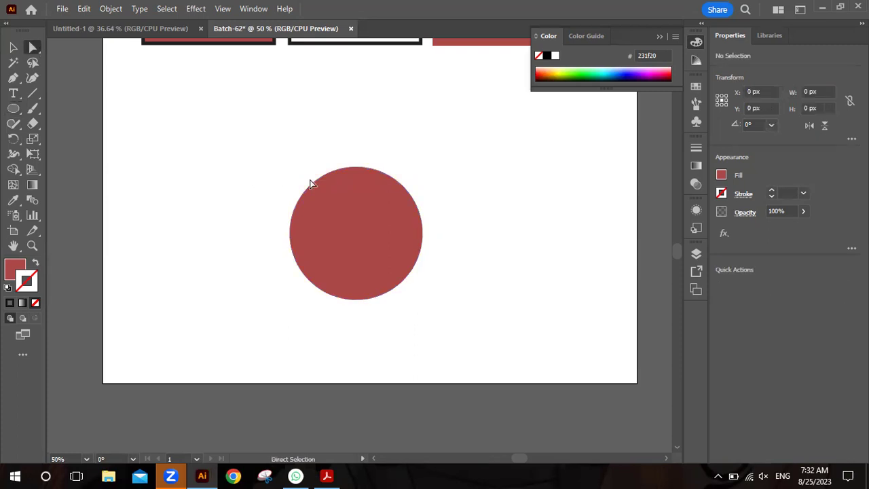
{"action": "left_click_drag", "start_coordinate": [357, 169], "coordinate": [357, 111]}
{"action": "left_click", "coordinate": [455, 173]}
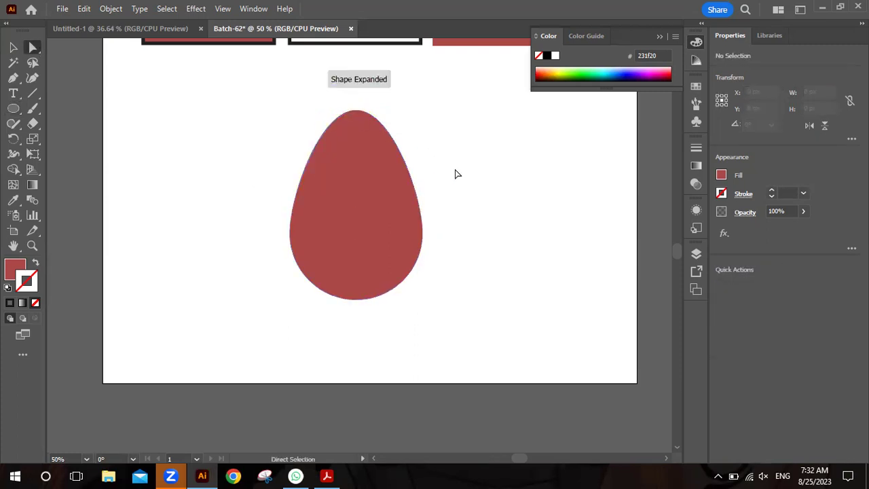
{"action": "left_click_drag", "start_coordinate": [244, 93], "coordinate": [507, 315]}
{"action": "key", "text": "Delete"}
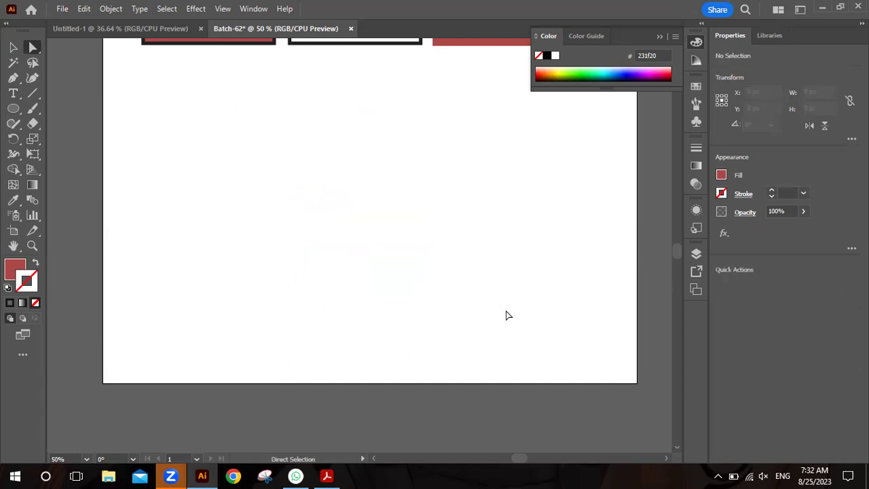
Draw a square about 148.5 px wide at the left of the empty artboard area, undoing the first attempt.
{"action": "left_click", "coordinate": [13, 108]}
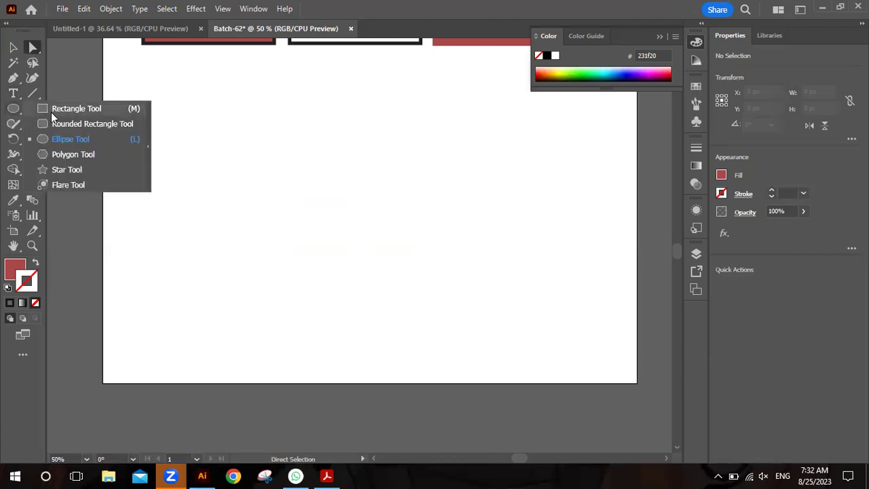
{"action": "left_click", "coordinate": [53, 112]}
{"action": "left_click_drag", "start_coordinate": [159, 144], "coordinate": [241, 229]}
{"action": "key", "text": "ctrl+z"}
{"action": "left_click_drag", "start_coordinate": [147, 143], "coordinate": [222, 218]}
Copy the square to its right with a narrow gap and repeat the copy to make a row of five squares.
{"action": "left_click", "coordinate": [15, 46]}
{"action": "left_click_drag", "start_coordinate": [184, 185], "coordinate": [274, 186]}
{"action": "key", "text": "ctrl+z"}
{"action": "left_click_drag", "start_coordinate": [184, 184], "coordinate": [265, 184]}
{"action": "key", "text": "ctrl+d"}
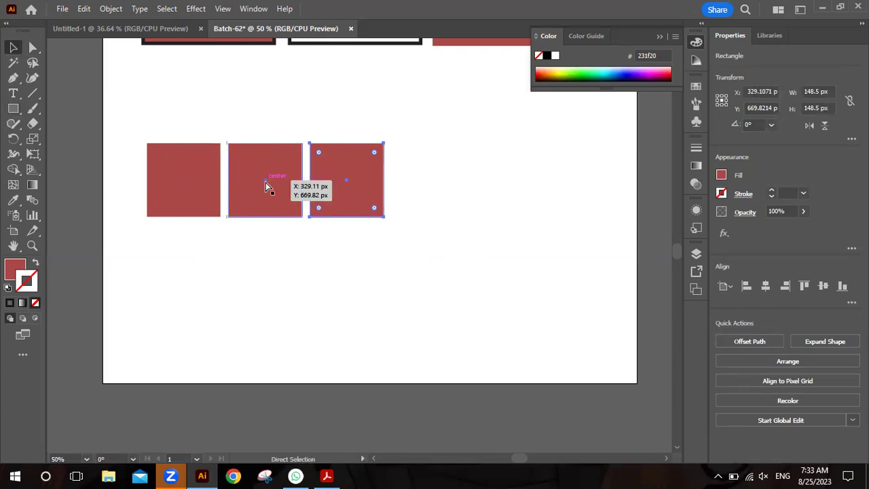
{"action": "key", "text": "ctrl+d"}
{"action": "key", "text": "ctrl+d"}
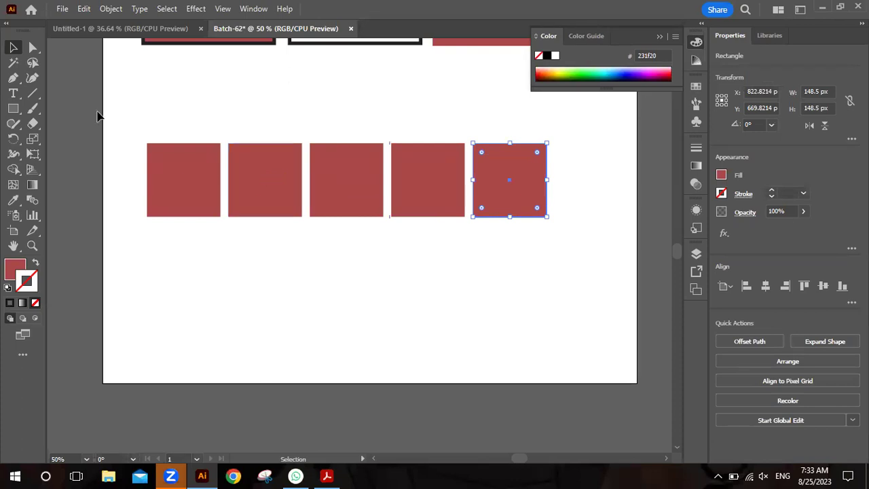
{"action": "left_click", "coordinate": [131, 120]}
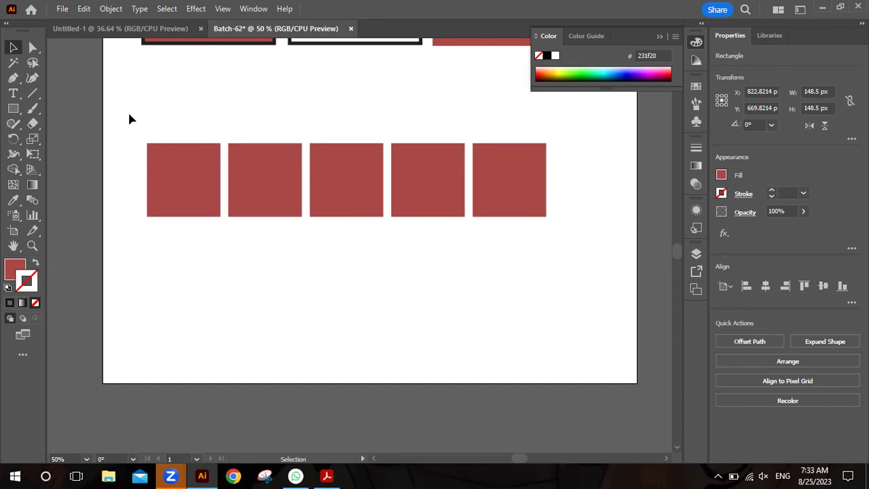
Draw a five-pointed star about 217 by 211 px over the first square's upper-left corner and fill it with blue-violet 4d48a8.
{"action": "left_click", "coordinate": [15, 109]}
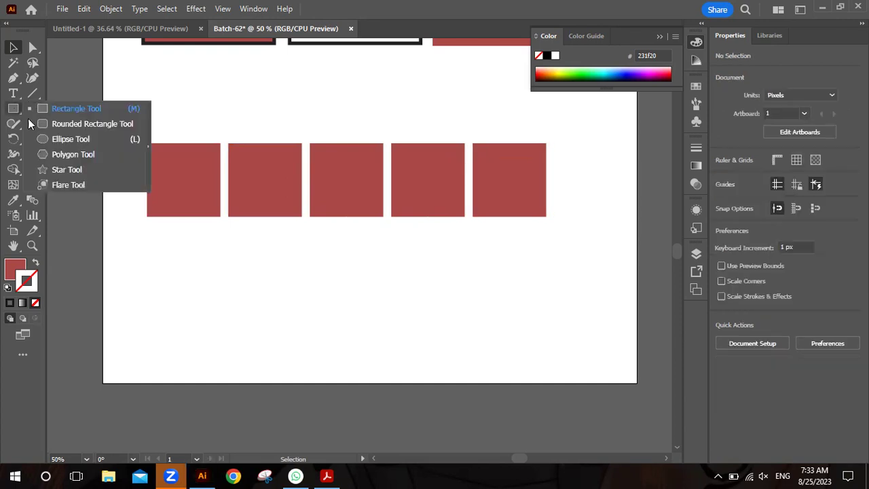
{"action": "left_click", "coordinate": [66, 170]}
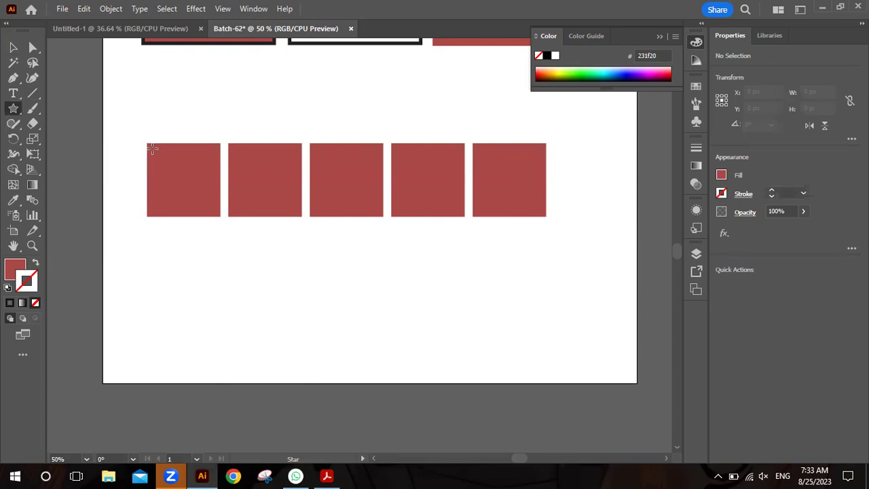
{"action": "left_click_drag", "start_coordinate": [147, 137], "coordinate": [177, 185]}
{"action": "left_click", "coordinate": [13, 47]}
{"action": "double_click", "coordinate": [13, 268]}
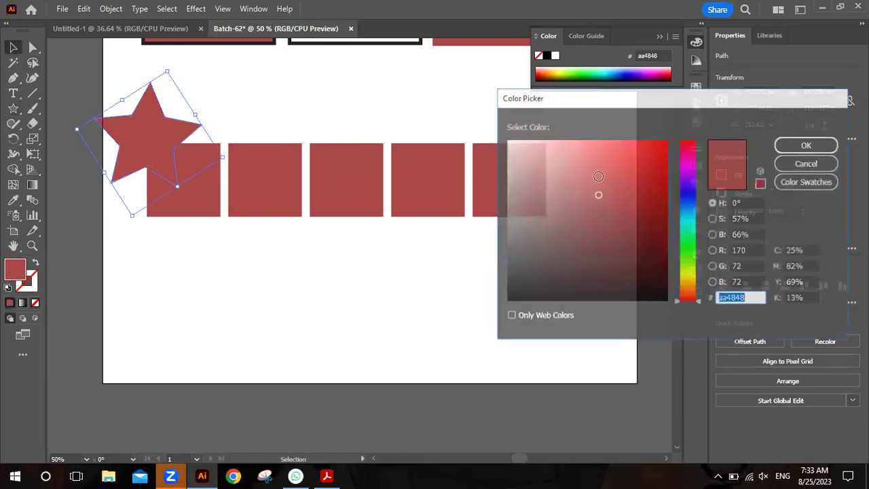
{"action": "left_click", "coordinate": [690, 196]}
{"action": "key", "text": "Return"}
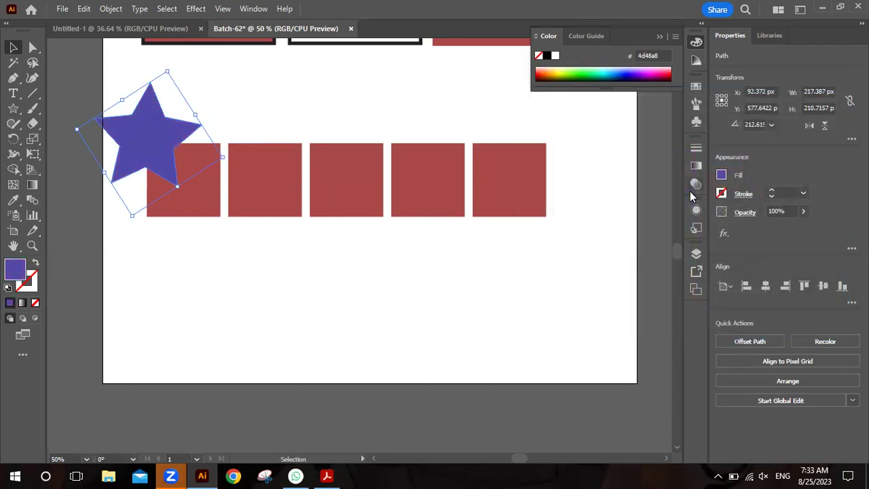
Shrink the star to about 202 by 189 px centred over the first square, and shift the other four squares clear of it.
{"action": "left_click_drag", "start_coordinate": [157, 167], "coordinate": [175, 181]}
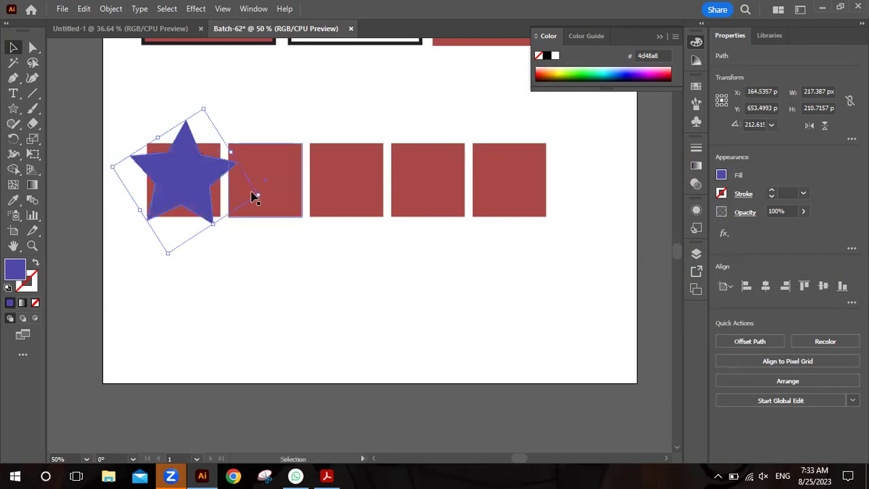
{"action": "left_click_drag", "start_coordinate": [253, 190], "coordinate": [246, 189]}
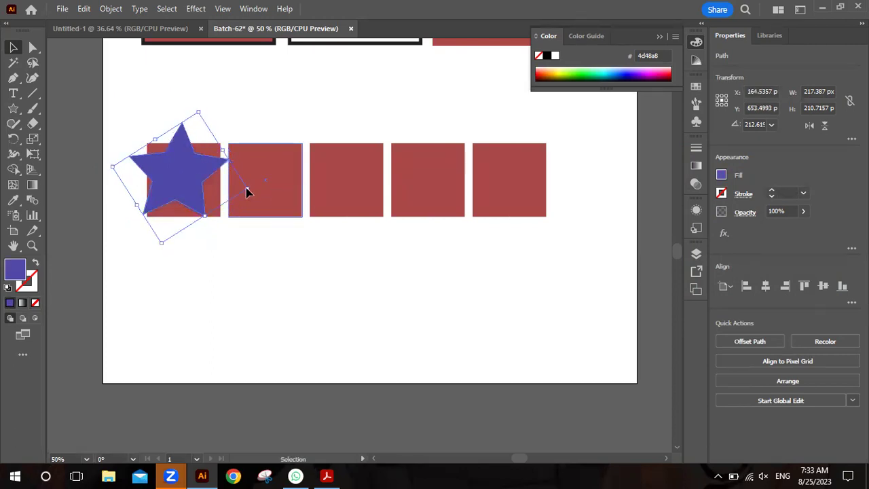
{"action": "left_click_drag", "start_coordinate": [268, 108], "coordinate": [587, 234]}
{"action": "left_click_drag", "start_coordinate": [516, 190], "coordinate": [550, 192]}
{"action": "left_click_drag", "start_coordinate": [179, 159], "coordinate": [184, 169]}
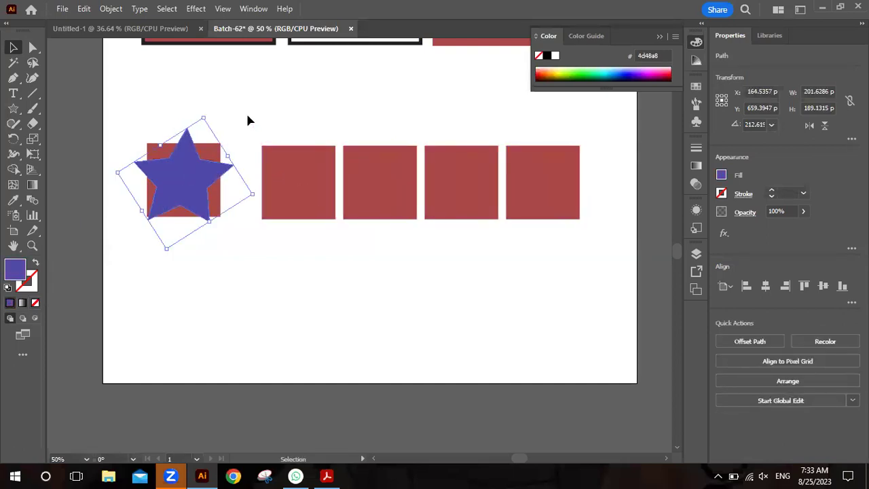
{"action": "left_click", "coordinate": [246, 113]}
Delete the last square and spread the remaining squares apart to leave room for a star on each.
{"action": "left_click_drag", "start_coordinate": [286, 182], "coordinate": [274, 180]}
{"action": "left_click", "coordinate": [542, 182]}
{"action": "key", "text": "Delete"}
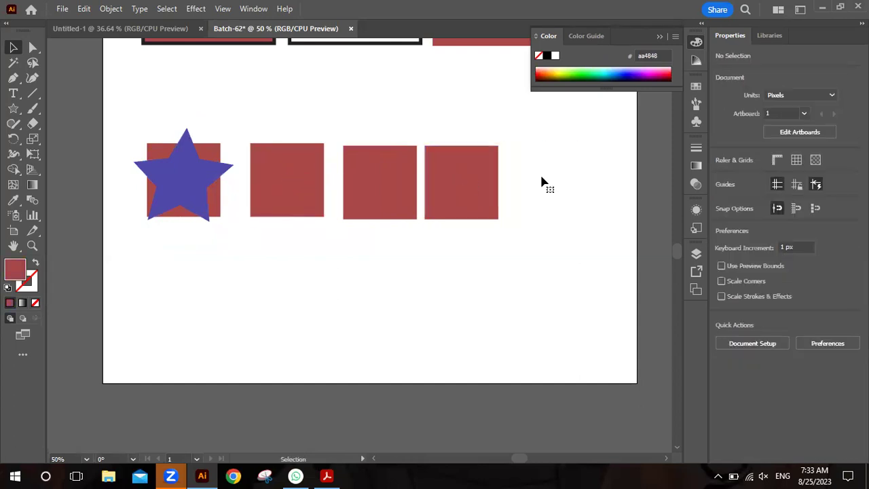
{"action": "left_click_drag", "start_coordinate": [472, 184], "coordinate": [520, 183]}
{"action": "left_click_drag", "start_coordinate": [392, 188], "coordinate": [402, 184]}
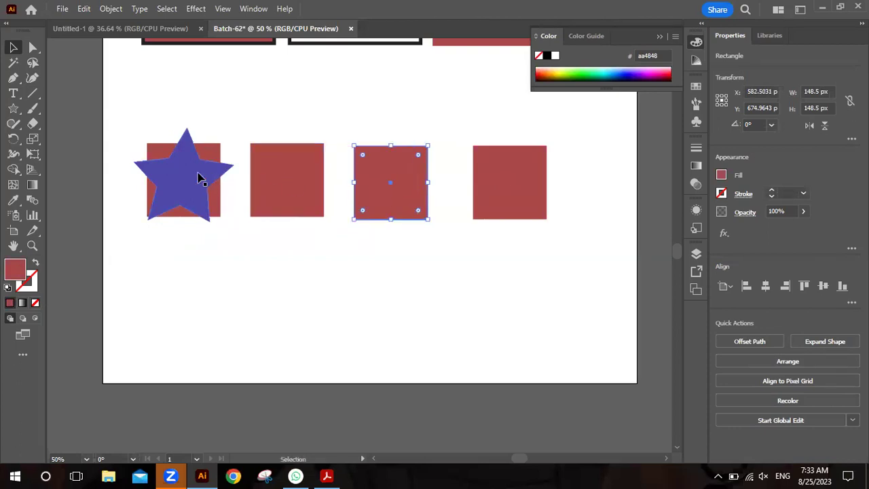
Copy the star onto each of the other three squares and deselect everything.
{"action": "left_click_drag", "start_coordinate": [200, 178], "coordinate": [526, 186]}
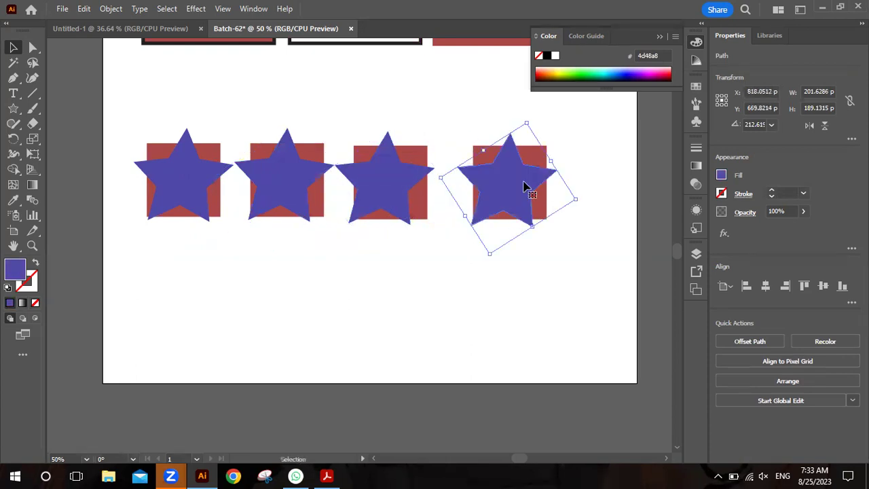
{"action": "left_click", "coordinate": [270, 100]}
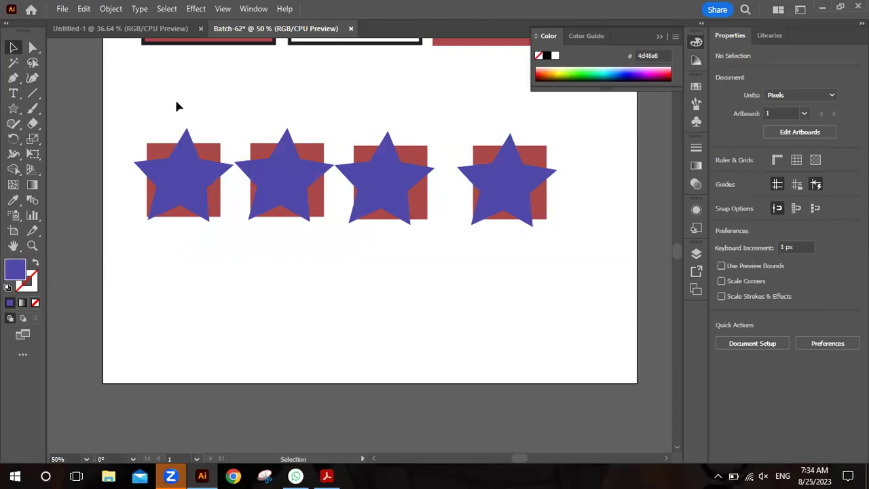
Merge the first star and square with Pathfinder Unite and move the merged shape up and to the left.
{"action": "left_click_drag", "start_coordinate": [154, 115], "coordinate": [205, 220]}
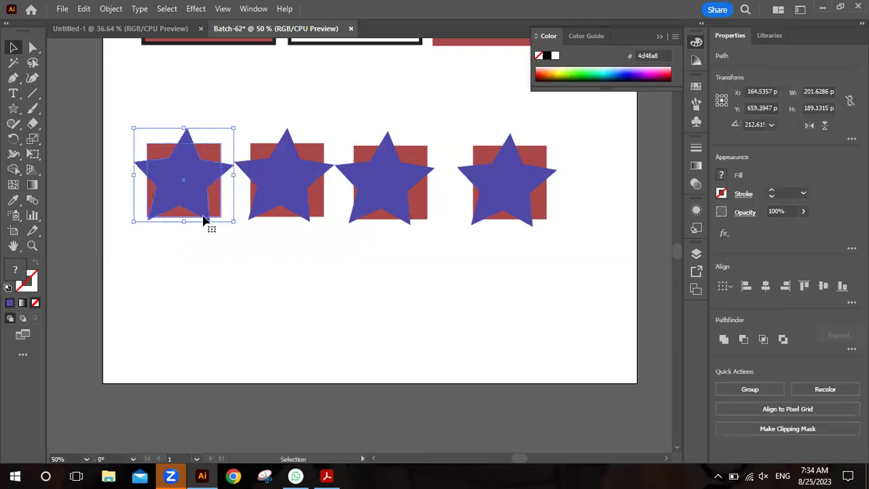
{"action": "left_click", "coordinate": [723, 345]}
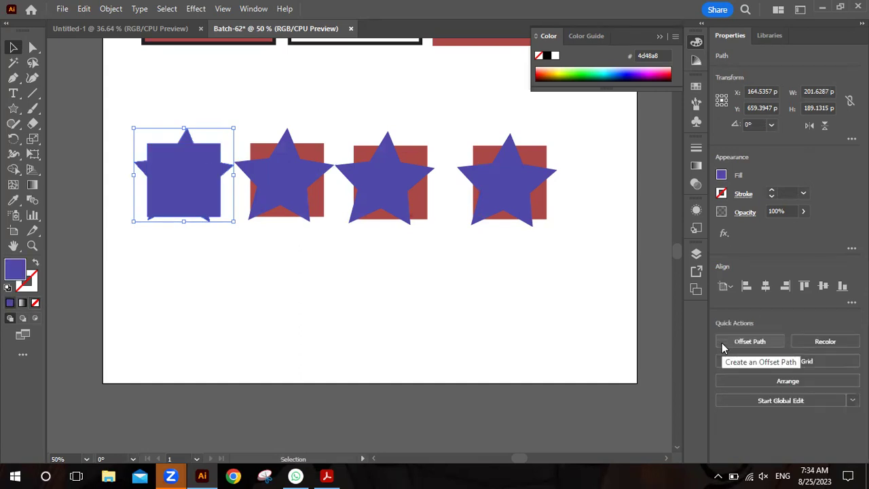
{"action": "left_click", "coordinate": [198, 117]}
{"action": "left_click_drag", "start_coordinate": [189, 171], "coordinate": [164, 135]}
Cut the star out of the second square with Minus Front, and keep only the third pair's overlap with Intersect.
{"action": "left_click_drag", "start_coordinate": [250, 108], "coordinate": [294, 192]}
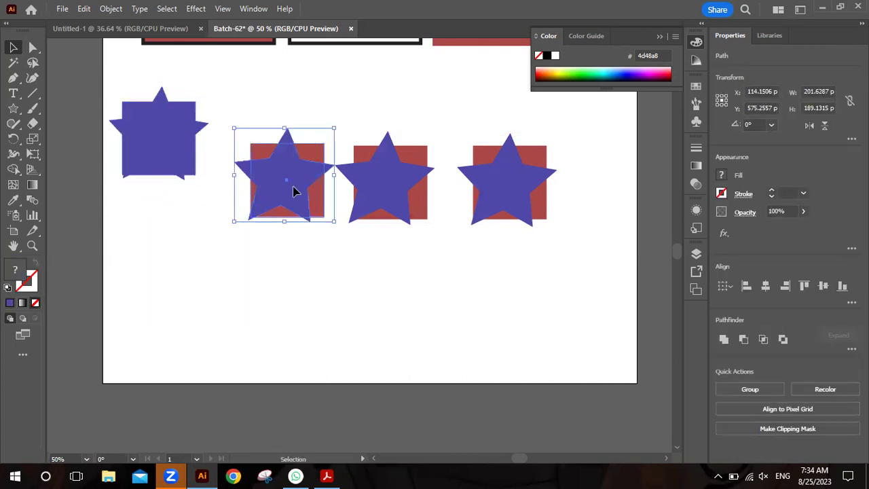
{"action": "left_click", "coordinate": [743, 341]}
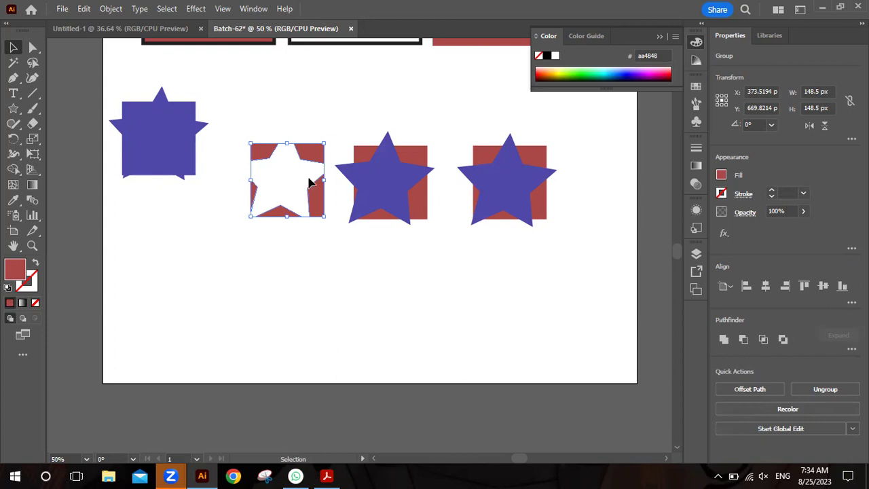
{"action": "left_click_drag", "start_coordinate": [374, 108], "coordinate": [414, 198]}
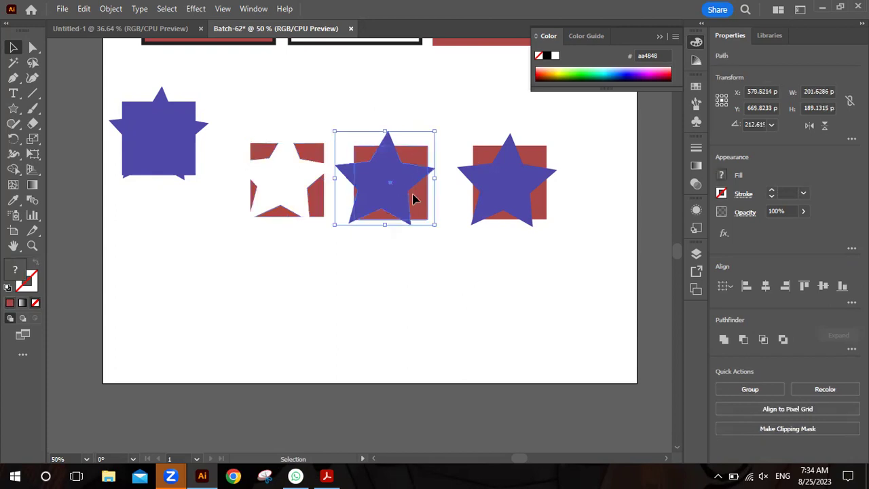
{"action": "left_click", "coordinate": [762, 339]}
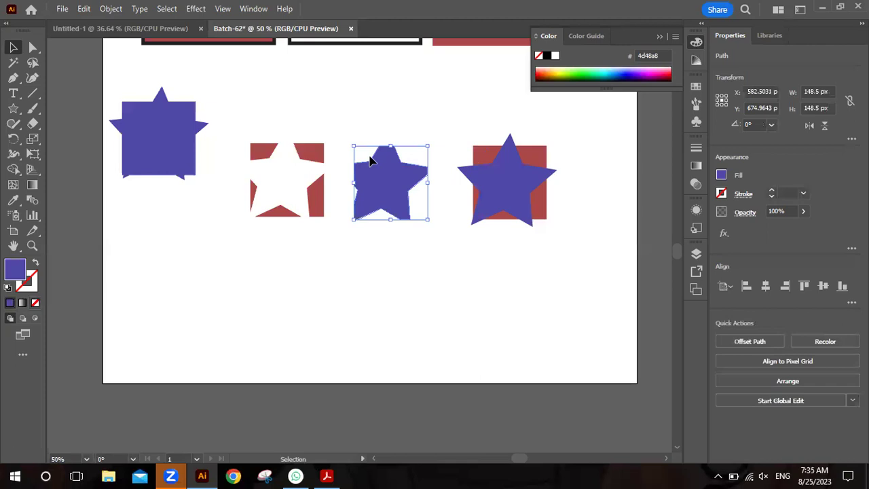
Remove the overlapping area of the fourth star and square with Pathfinder Exclude and deselect the result.
{"action": "left_click_drag", "start_coordinate": [463, 108], "coordinate": [549, 224]}
{"action": "left_click", "coordinate": [783, 339]}
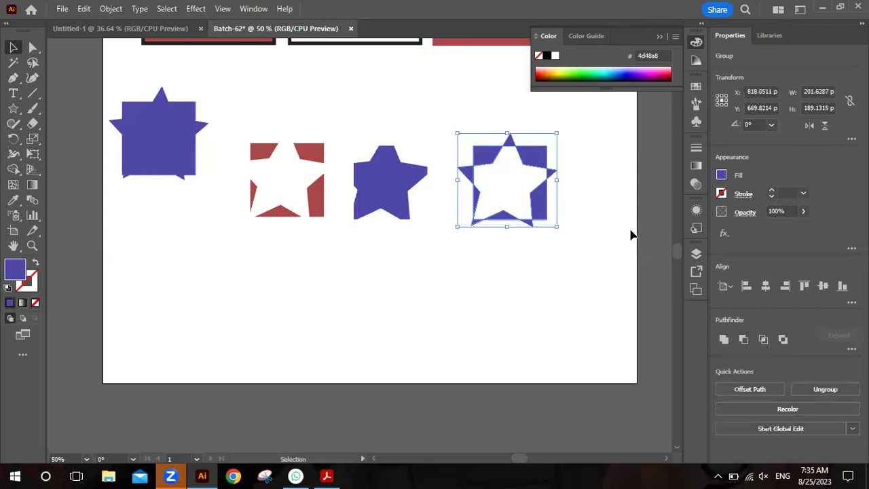
{"action": "left_click", "coordinate": [610, 242]}
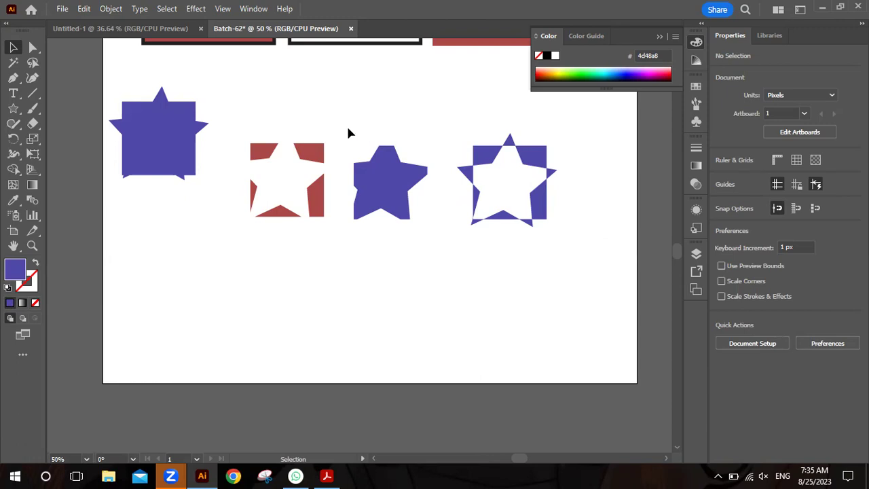
Line up the united, Minus Front and Intersect shapes in a more evenly spaced row beside the Exclude shape.
{"action": "left_click_drag", "start_coordinate": [124, 81], "coordinate": [539, 225]}
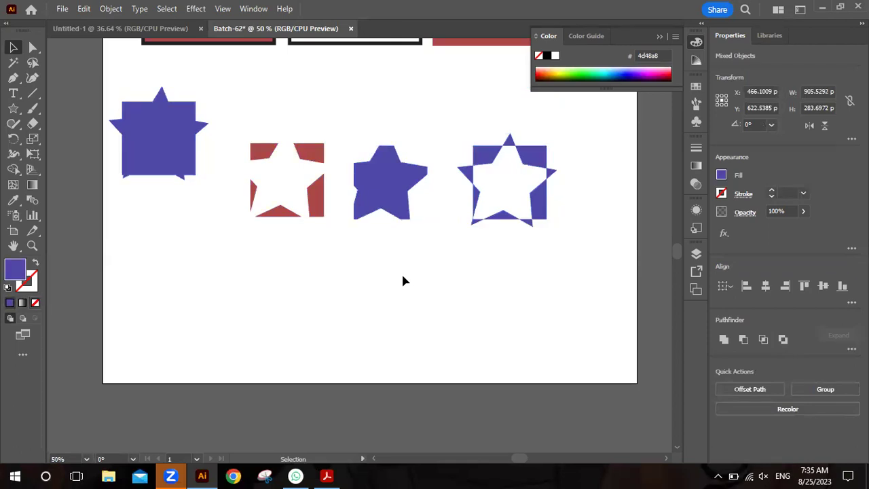
{"action": "left_click", "coordinate": [403, 281]}
{"action": "left_click", "coordinate": [510, 130]}
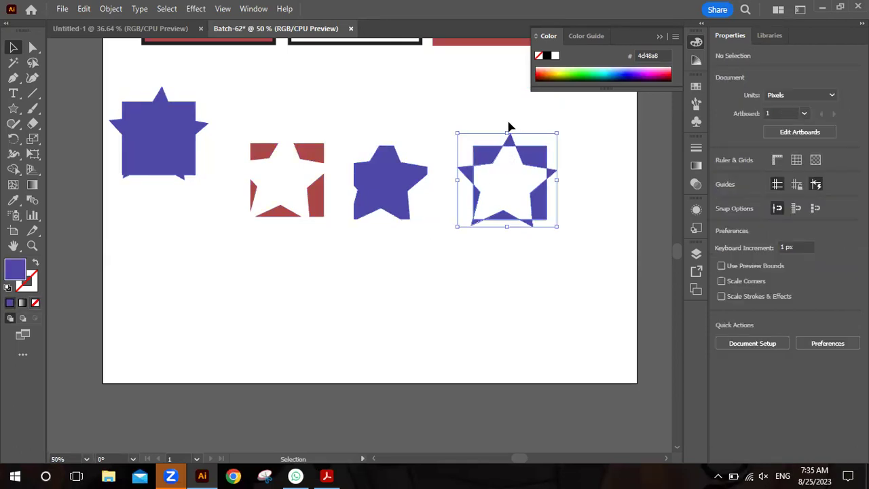
{"action": "left_click_drag", "start_coordinate": [398, 181], "coordinate": [417, 180]}
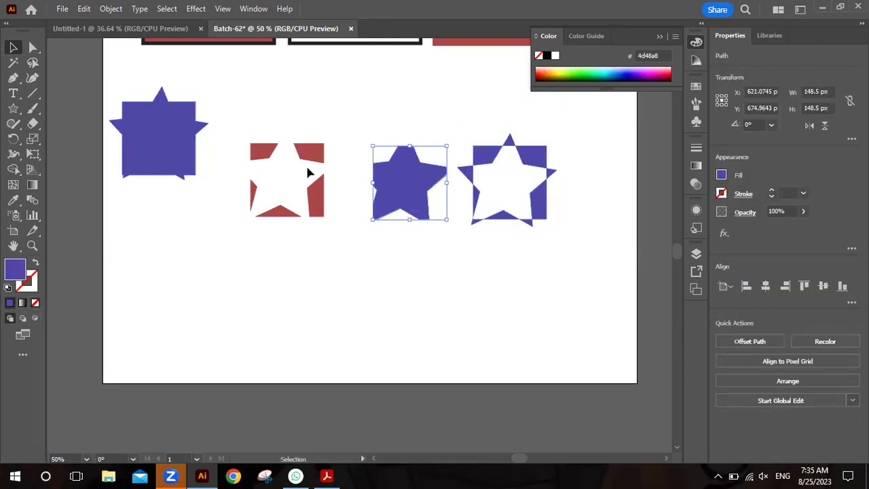
{"action": "left_click_drag", "start_coordinate": [310, 155], "coordinate": [324, 156]}
{"action": "left_click_drag", "start_coordinate": [169, 131], "coordinate": [201, 169]}
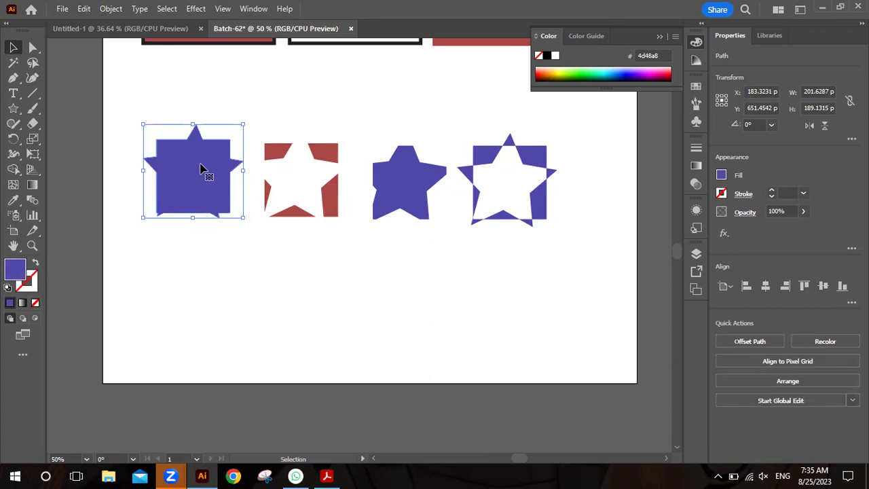
Delete all four combined star-and-square shapes from the artboard.
{"action": "left_click", "coordinate": [175, 241]}
{"action": "left_click_drag", "start_coordinate": [173, 238], "coordinate": [515, 161]}
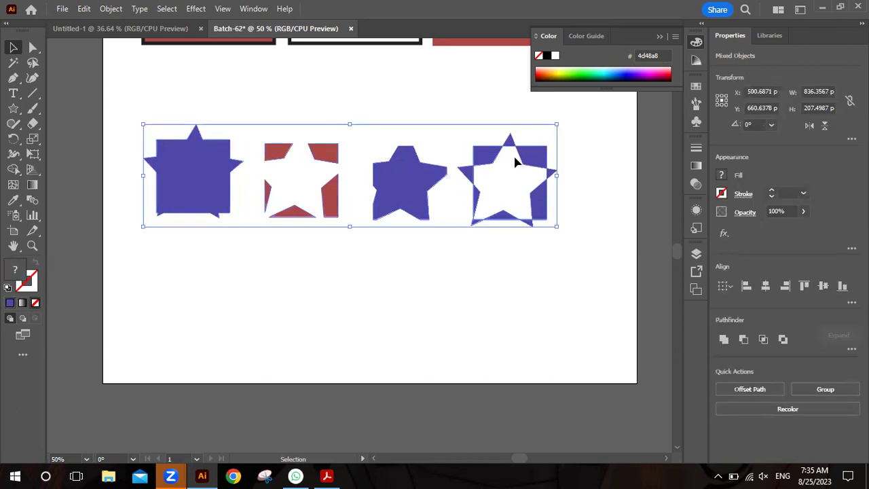
{"action": "key", "text": "Delete"}
Draw a purple square about 201 px wide below the top row and place a copy about 240 px to its right.
{"action": "left_click", "coordinate": [13, 110]}
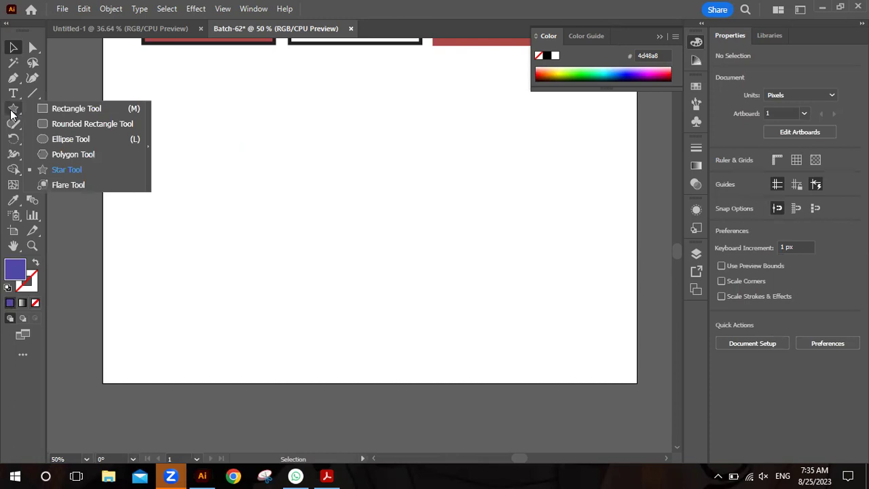
{"action": "left_click", "coordinate": [68, 108]}
{"action": "left_click_drag", "start_coordinate": [155, 131], "coordinate": [254, 206]}
{"action": "key", "text": "v"}
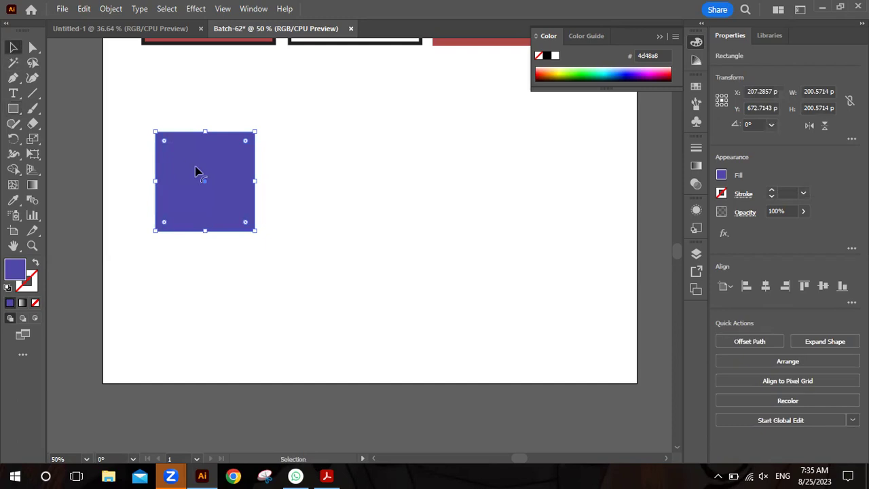
{"action": "left_click_drag", "start_coordinate": [207, 183], "coordinate": [325, 188]}
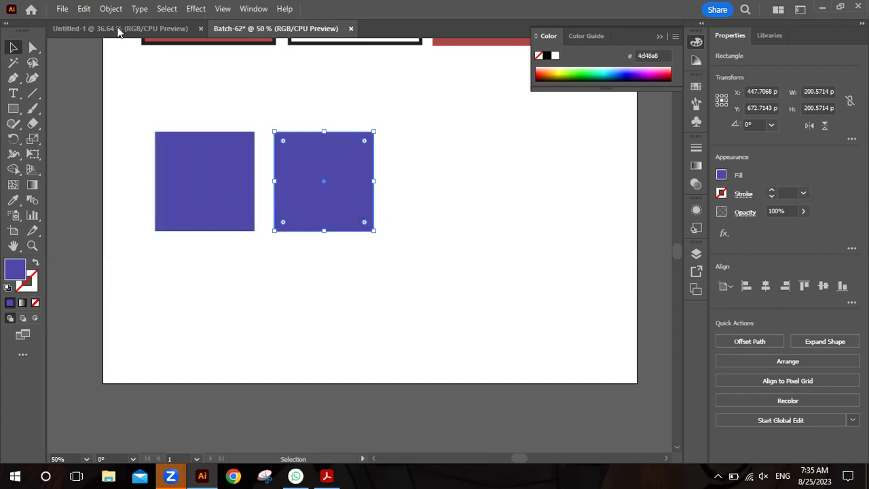
Undo the copying of the purple square and restore the copy.
{"action": "left_click", "coordinate": [84, 9]}
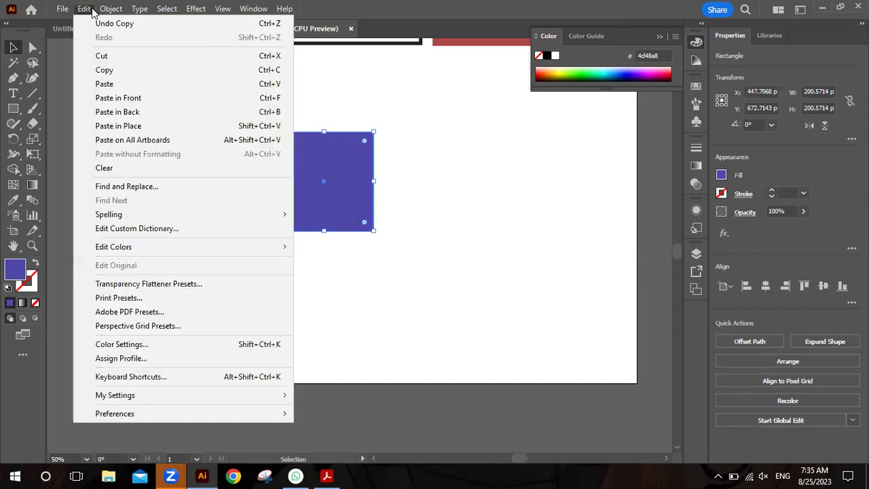
{"action": "mouse_move", "coordinate": [83, 9]}
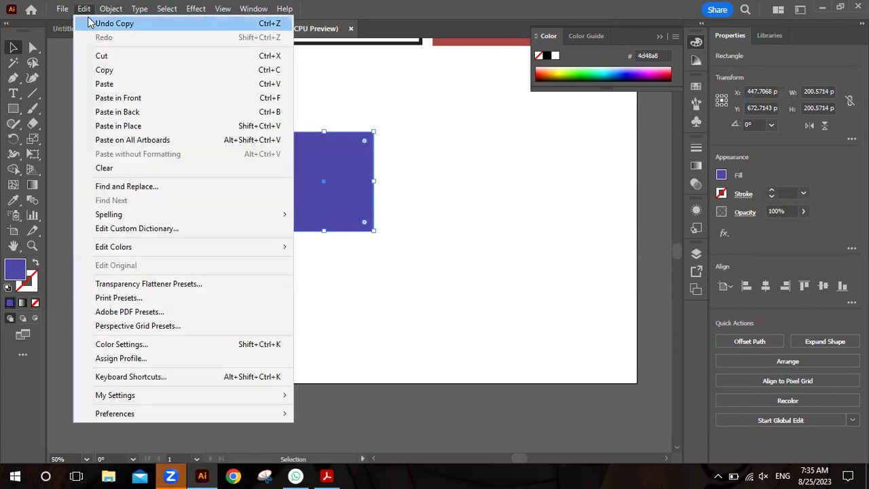
{"action": "left_click", "coordinate": [89, 23]}
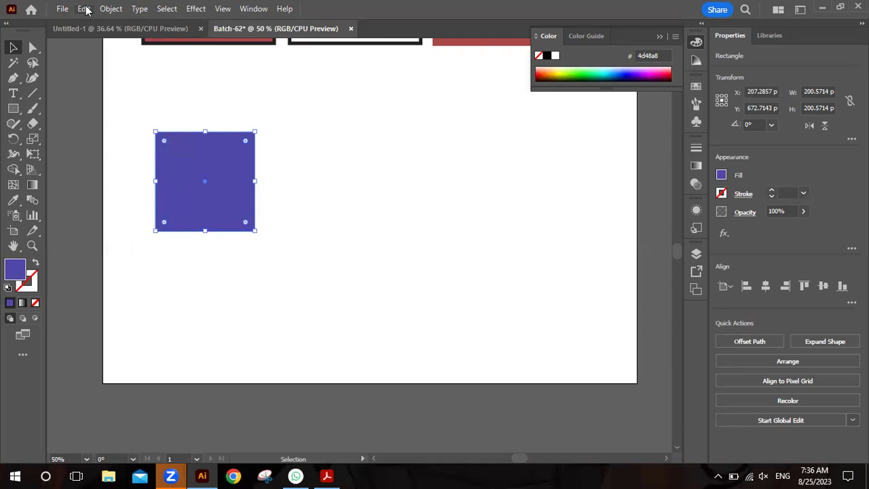
{"action": "key", "text": "ctrl+d"}
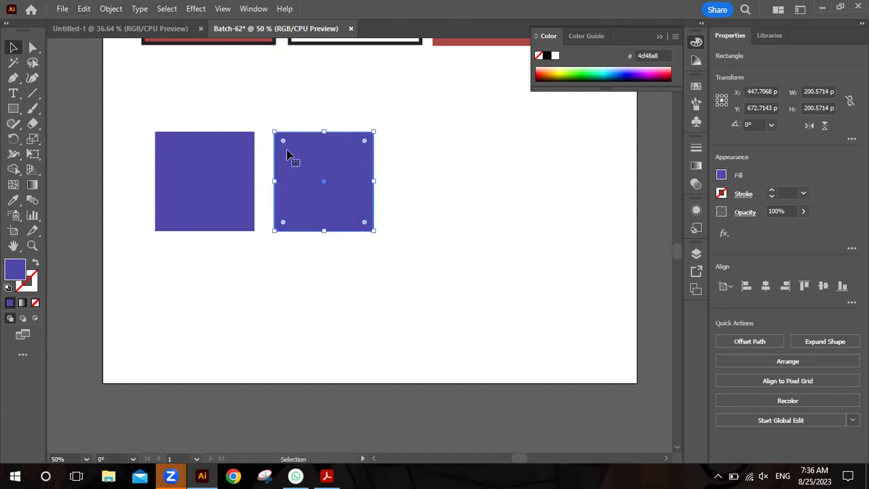
Undo the square's copy again, bring it back with Redo Copy and deselect it.
{"action": "key", "text": "a"}
{"action": "key", "text": "ctrl+z"}
{"action": "key", "text": "v"}
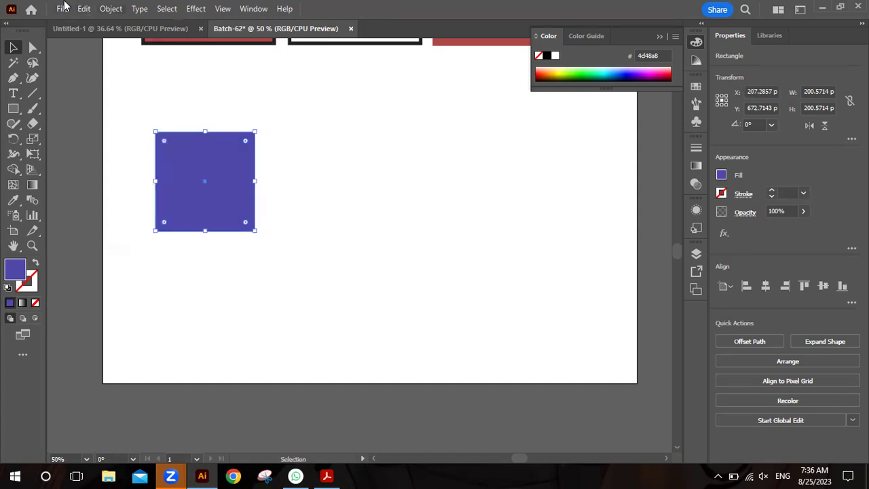
{"action": "left_click", "coordinate": [83, 9]}
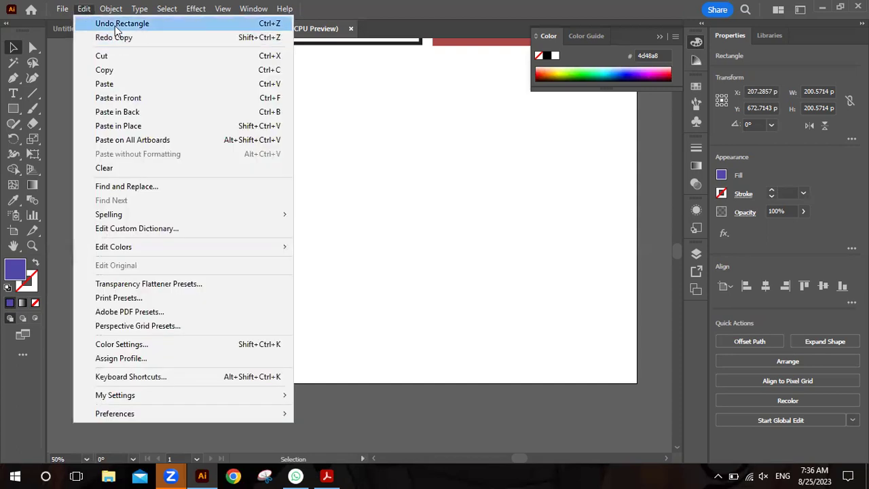
{"action": "left_click", "coordinate": [117, 39]}
{"action": "left_click", "coordinate": [388, 267]}
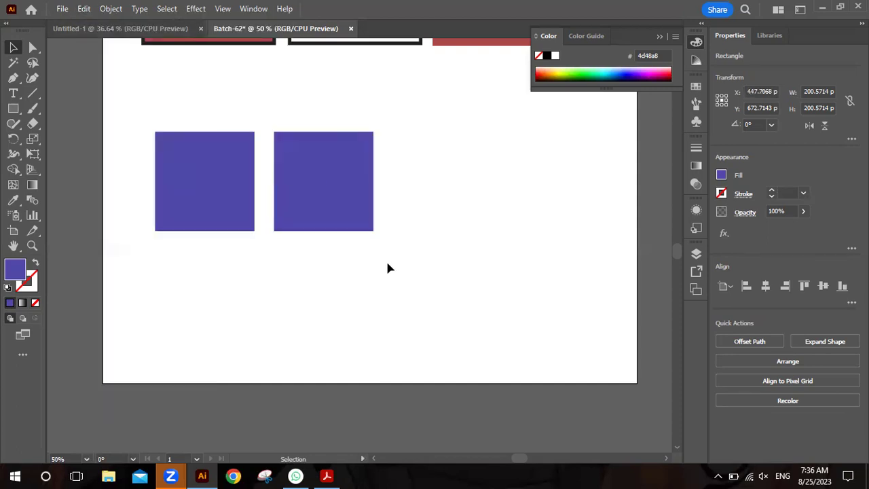
Select the copied square, undo and redo its creation once more, and clear the selection.
{"action": "left_click", "coordinate": [311, 172]}
{"action": "key", "text": "ctrl+z"}
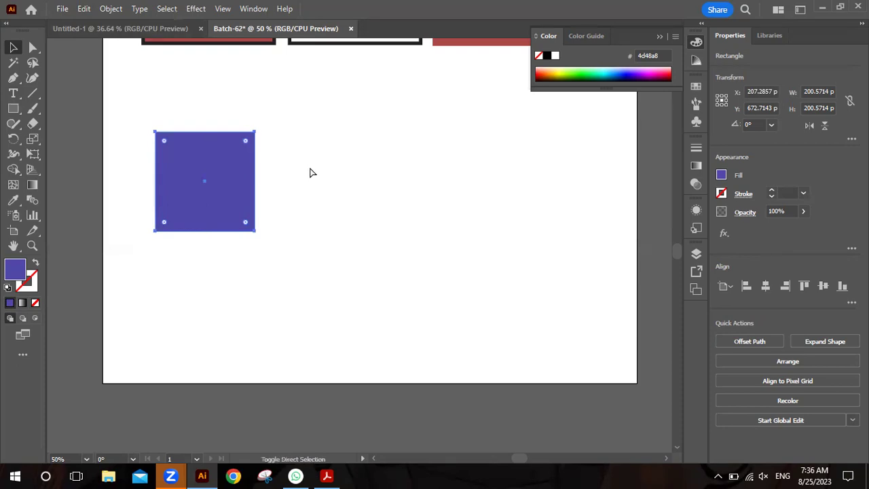
{"action": "key", "text": "ctrl+shift+z"}
{"action": "left_click", "coordinate": [272, 264]}
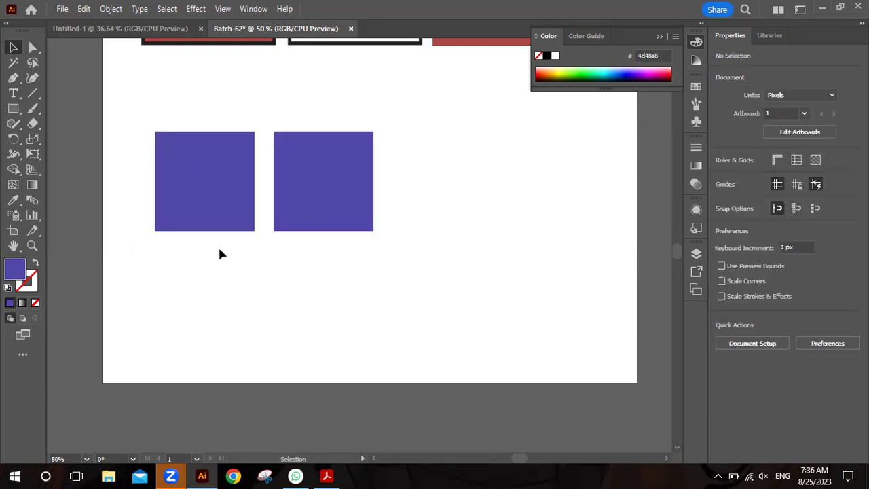
Delete both purple squares and bring the top row of three squares back into view.
{"action": "left_click_drag", "start_coordinate": [207, 251], "coordinate": [333, 182]}
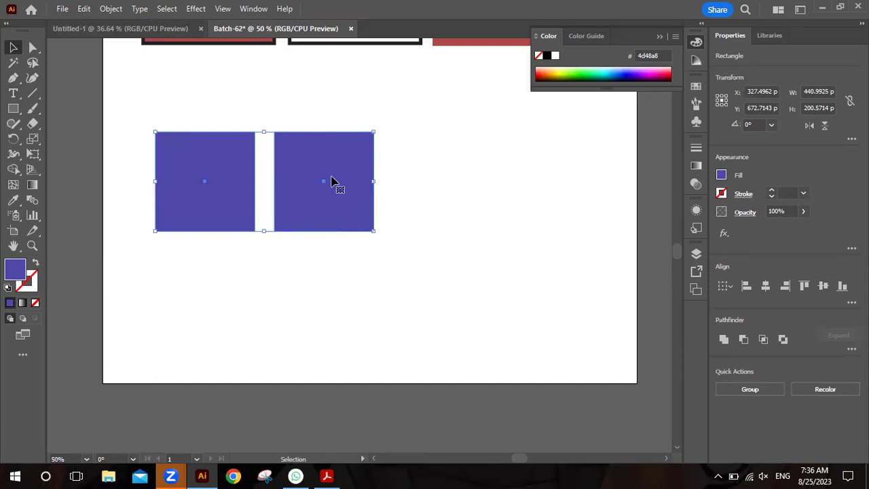
{"action": "key", "text": "Delete"}
{"action": "key", "text": "h"}
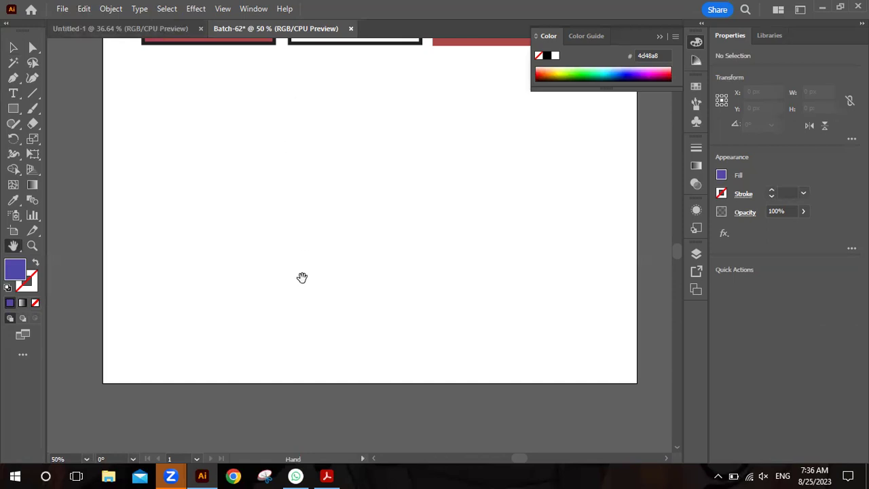
{"action": "left_click_drag", "start_coordinate": [218, 160], "coordinate": [225, 320]}
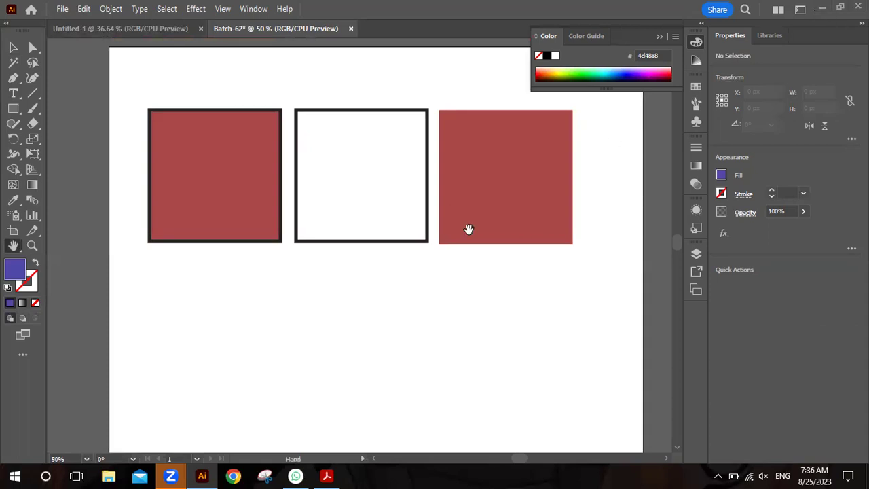
{"action": "left_click_drag", "start_coordinate": [429, 252], "coordinate": [382, 200]}
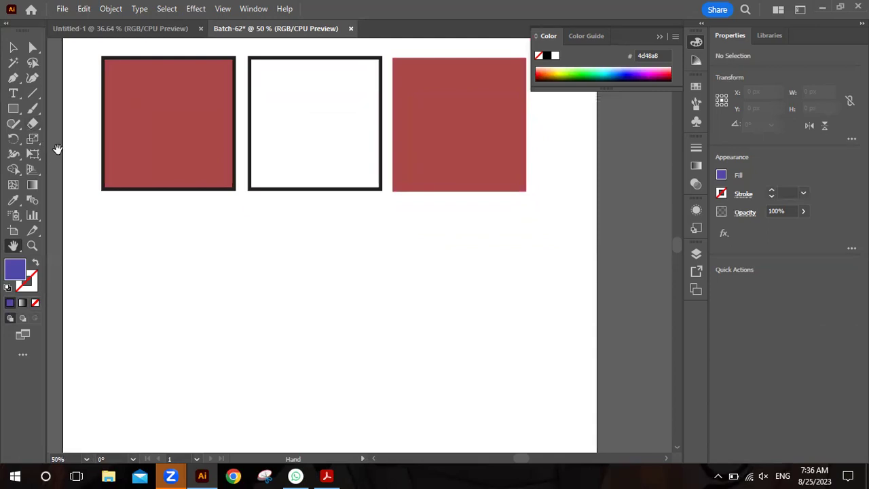